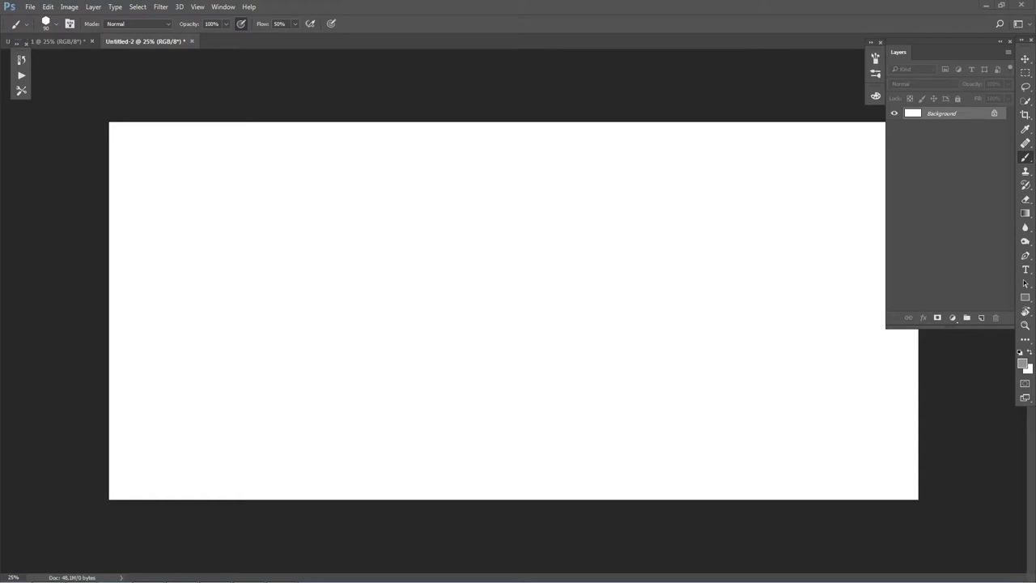
Paste the copied mountain photo into Untitled-2 as a new layer.
{"action": "key", "text": "ctrl+v"}
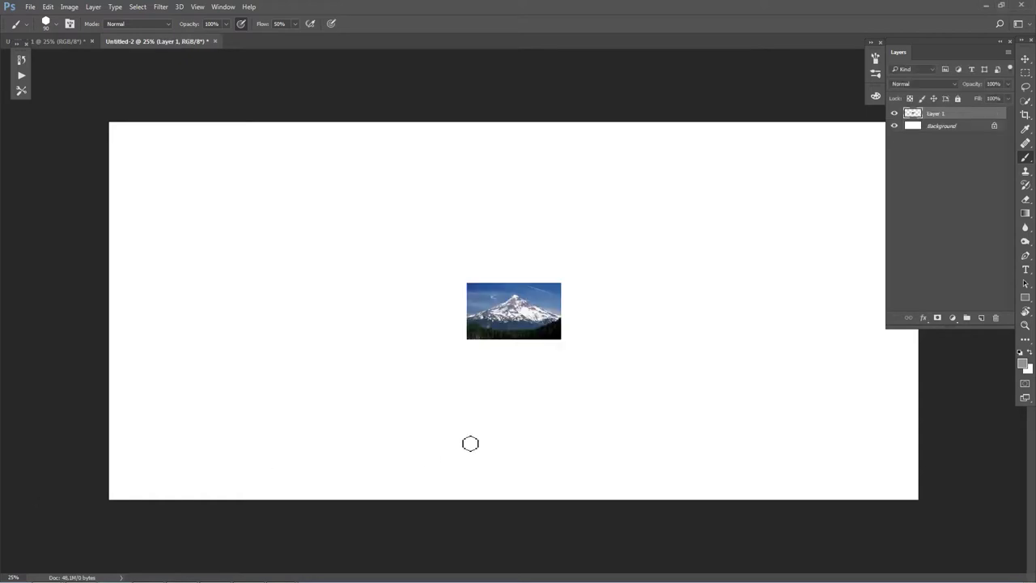
Free-transform the pasted photo larger so it fills most of the canvas.
{"action": "key", "text": "ctrl+t"}
{"action": "left_click_drag", "start_coordinate": [574, 354], "coordinate": [738, 514]}
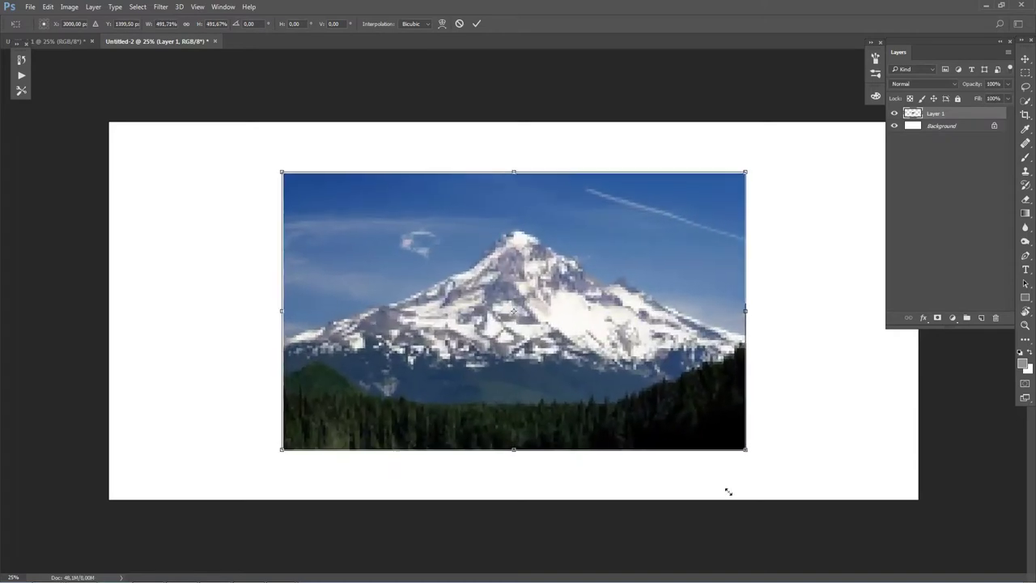
{"action": "key", "text": "Return"}
Lasso the mountain peak onto its own Layer 2 and delete the original Layer 1.
{"action": "key", "text": "b"}
{"action": "key", "text": "l"}
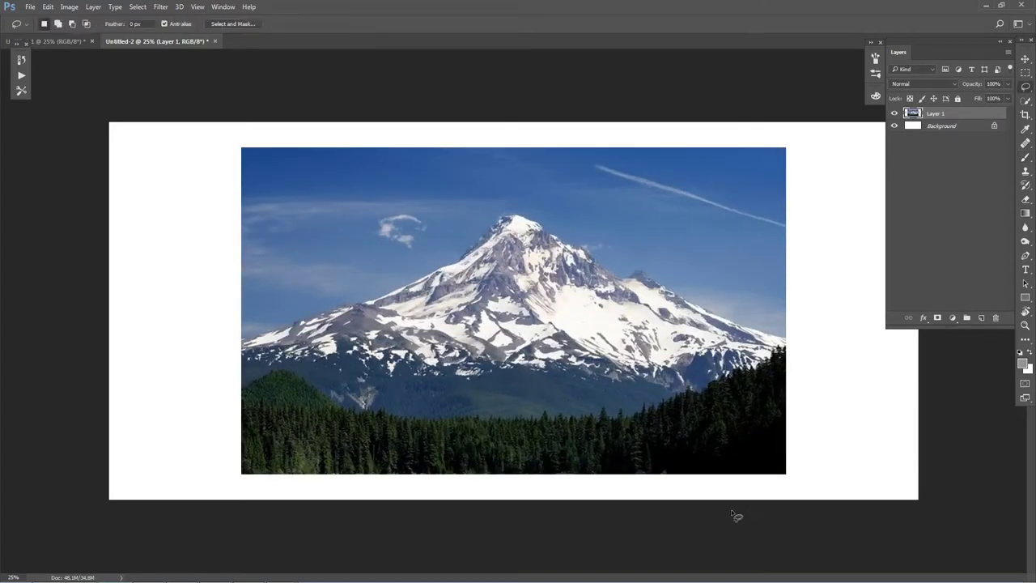
{"action": "mouse_move", "coordinate": [247, 350]}
{"action": "left_mouse_down"}
{"action": "mouse_move", "coordinate": [552, 237]}
{"action": "mouse_move", "coordinate": [661, 292]}
{"action": "left_mouse_up"}
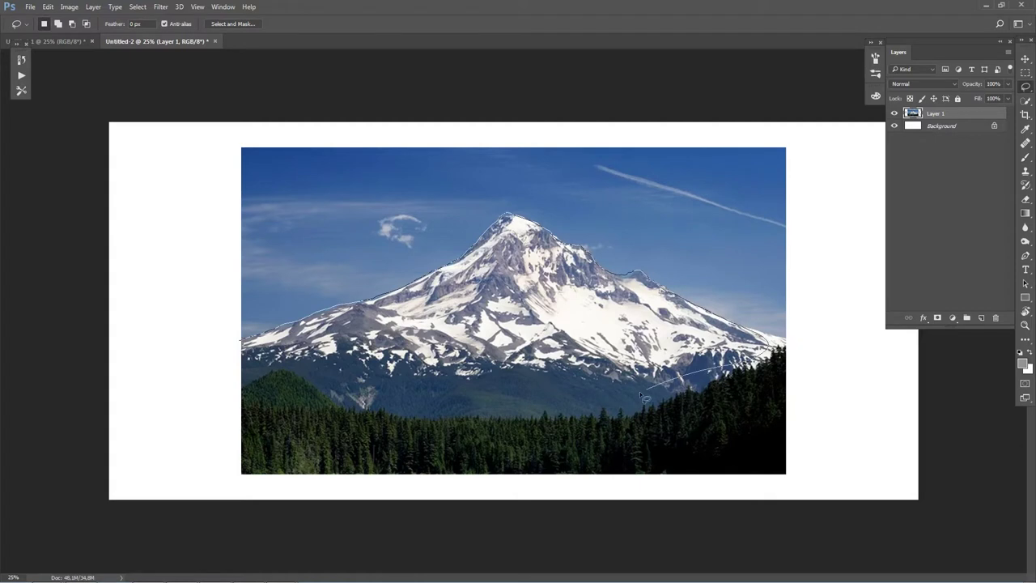
{"action": "left_click_drag", "start_coordinate": [662, 292], "coordinate": [251, 371]}
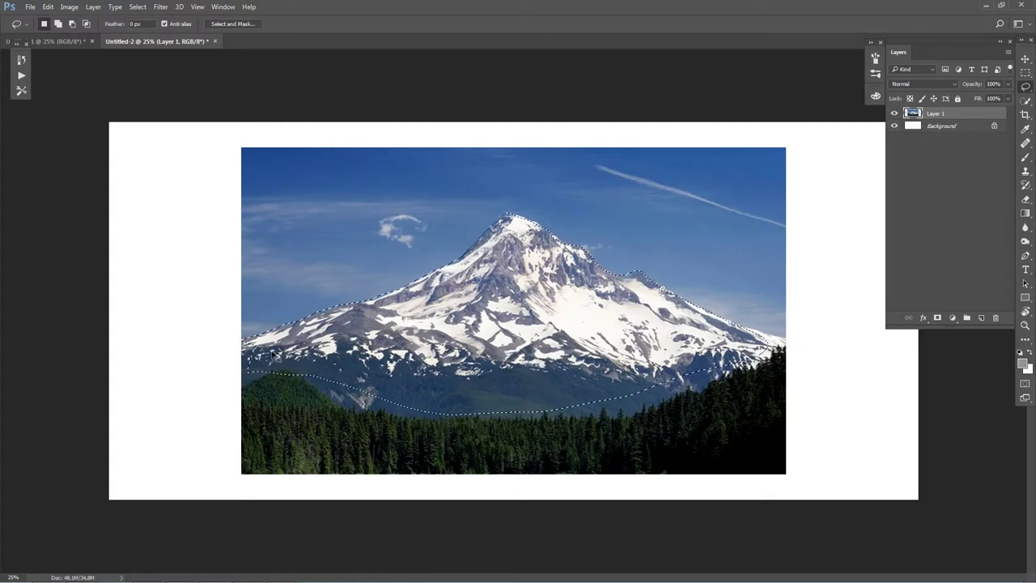
{"action": "key", "text": "ctrl+j"}
{"action": "left_click", "coordinate": [906, 127]}
{"action": "key", "text": "Delete"}
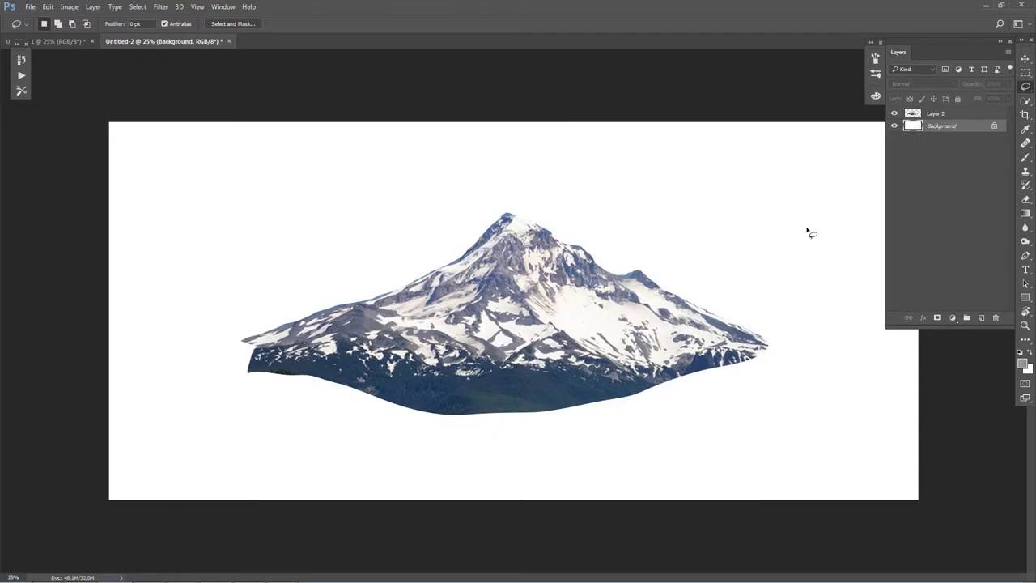
{"action": "key", "text": "ctrl+l"}
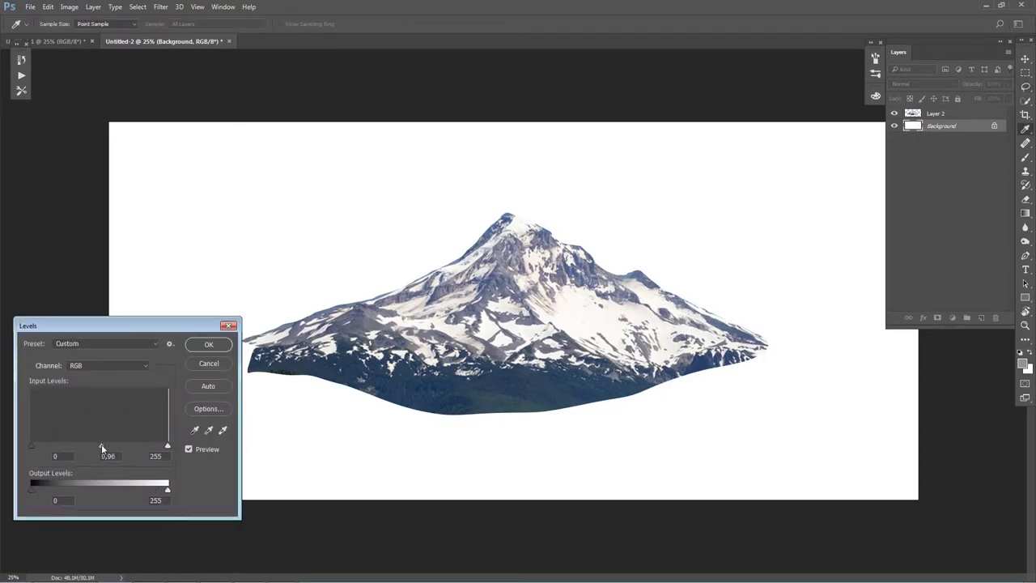
Apply Levels to Layer 2, dragging the black, midtone and white sliders for stark contrast.
{"action": "left_click", "coordinate": [204, 365]}
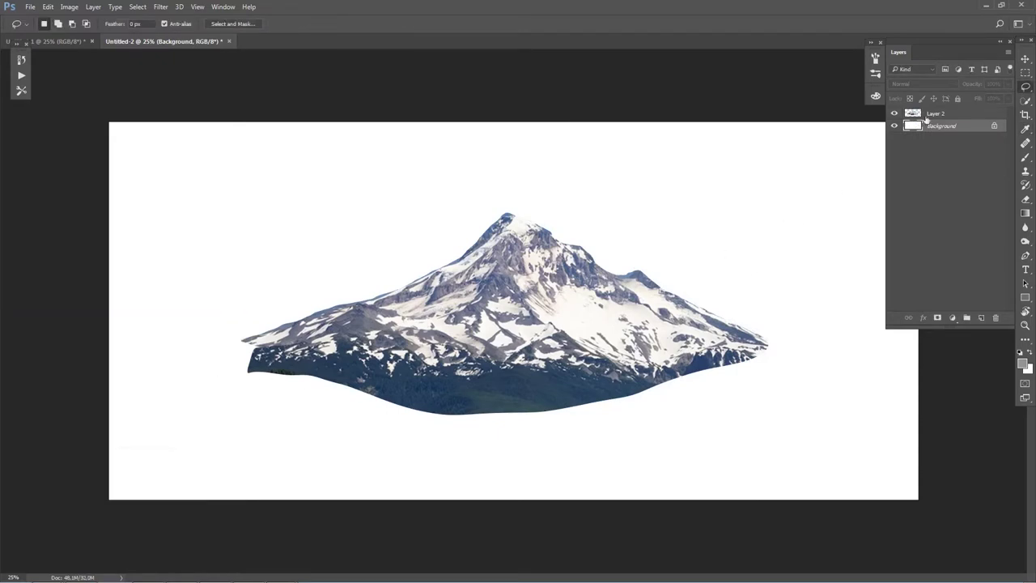
{"action": "left_click", "coordinate": [938, 115]}
{"action": "key", "text": "ctrl+l"}
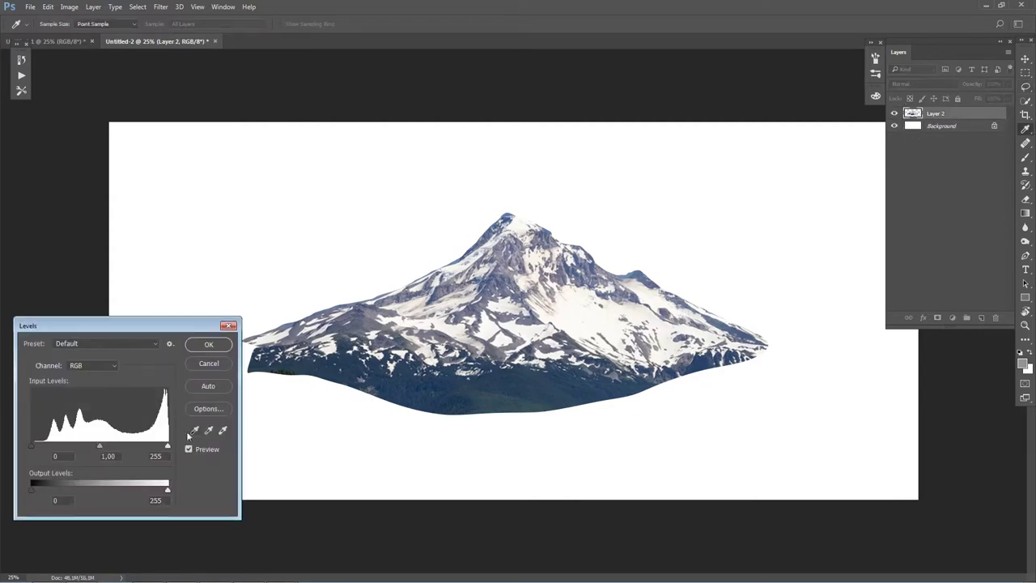
{"action": "left_click_drag", "start_coordinate": [100, 446], "coordinate": [142, 447]}
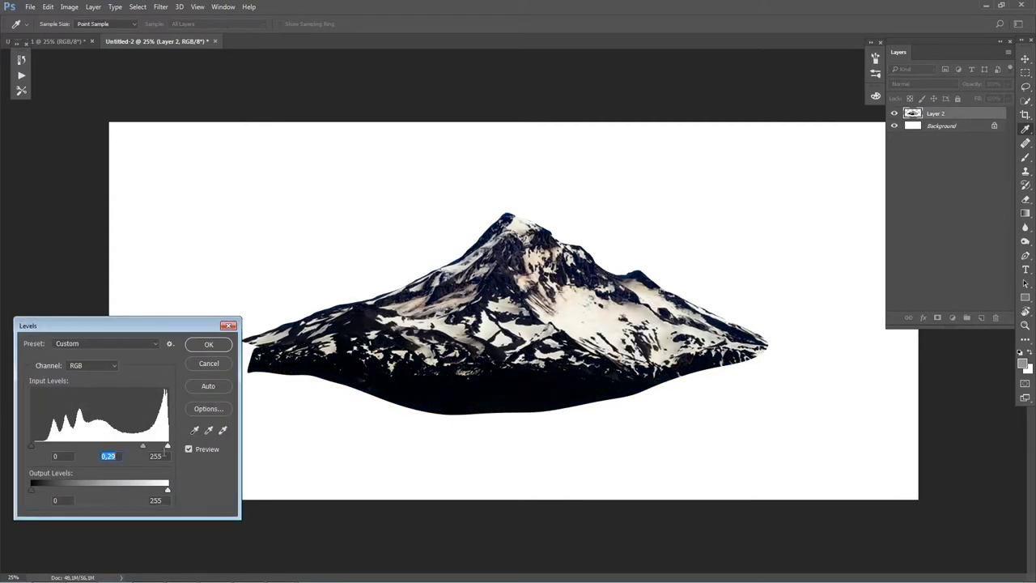
{"action": "left_click_drag", "start_coordinate": [167, 446], "coordinate": [124, 448]}
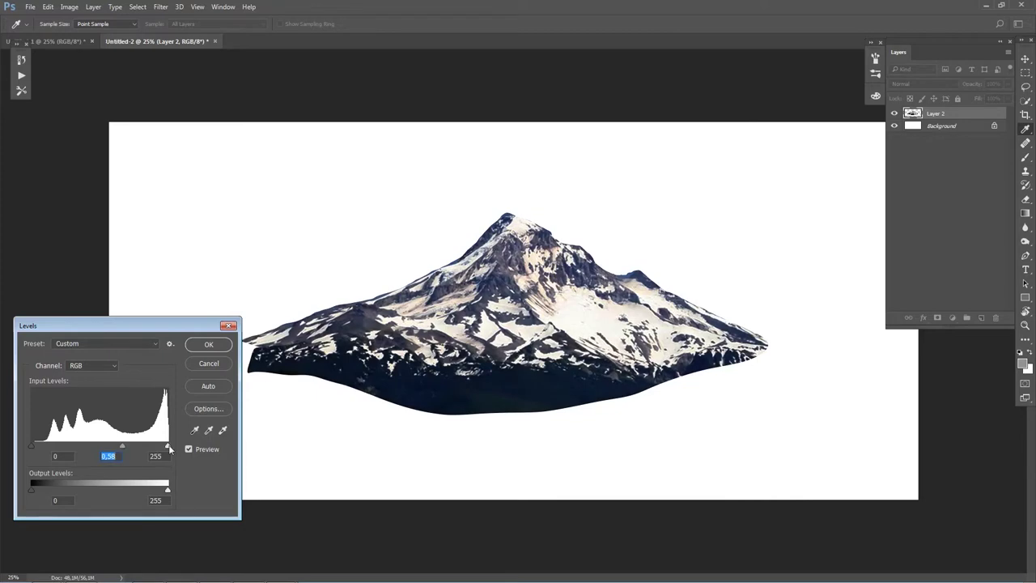
{"action": "left_click_drag", "start_coordinate": [32, 446], "coordinate": [141, 447]}
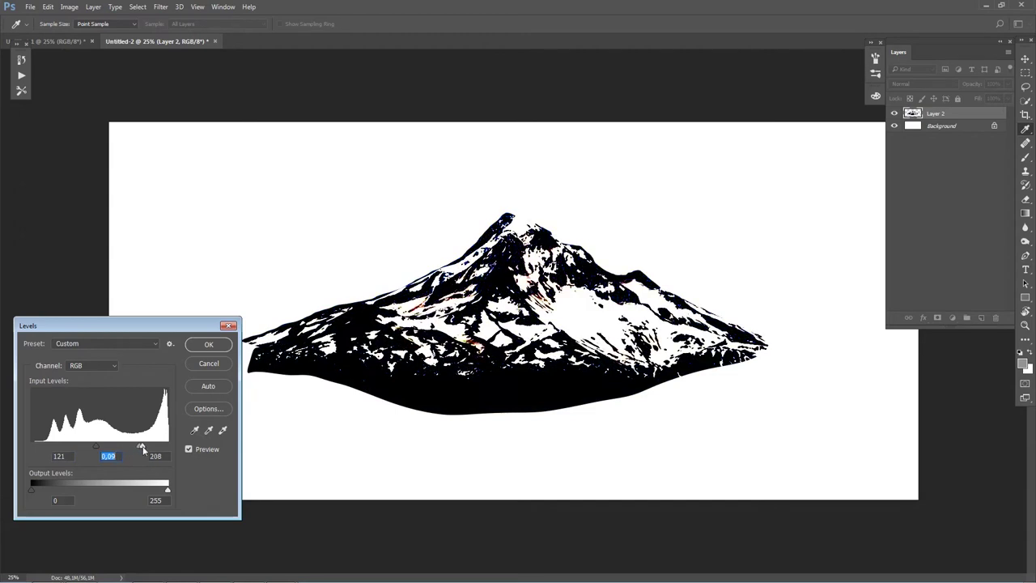
{"action": "left_click", "coordinate": [207, 345]}
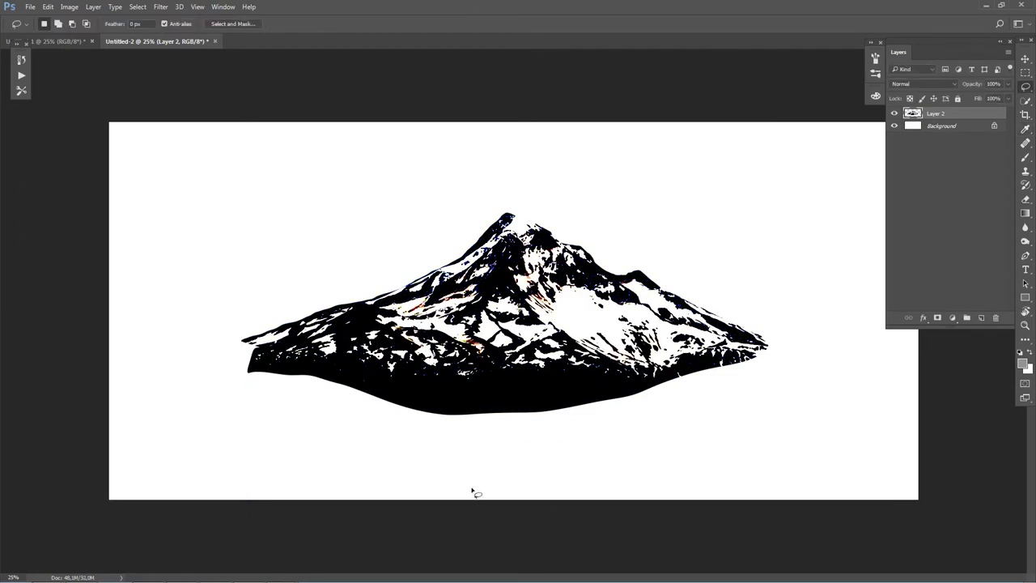
Drop the mountain layer's Saturation to -100 with Hue/Saturation.
{"action": "key", "text": "ctrl+u"}
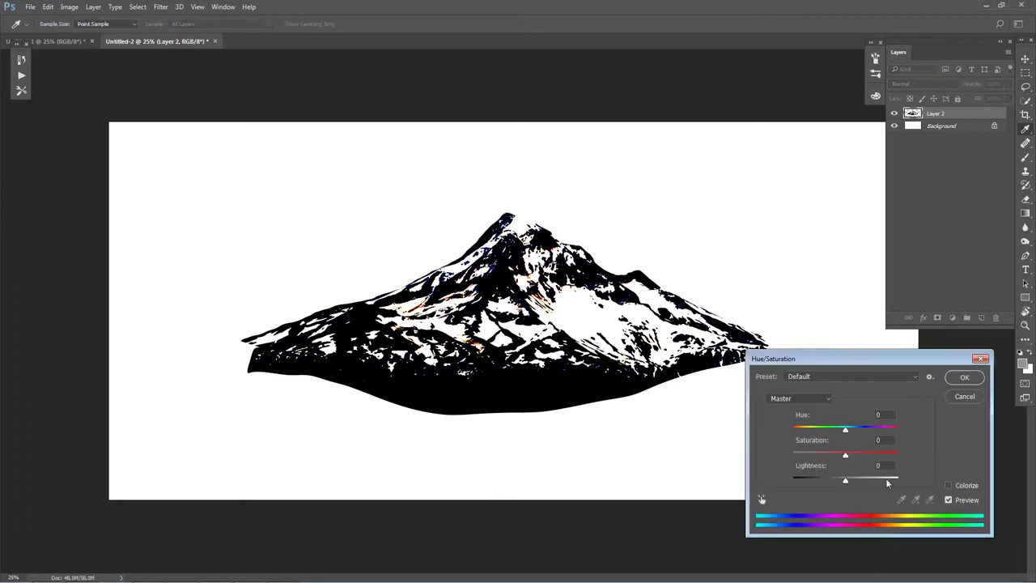
{"action": "left_click_drag", "start_coordinate": [845, 454], "coordinate": [792, 454]}
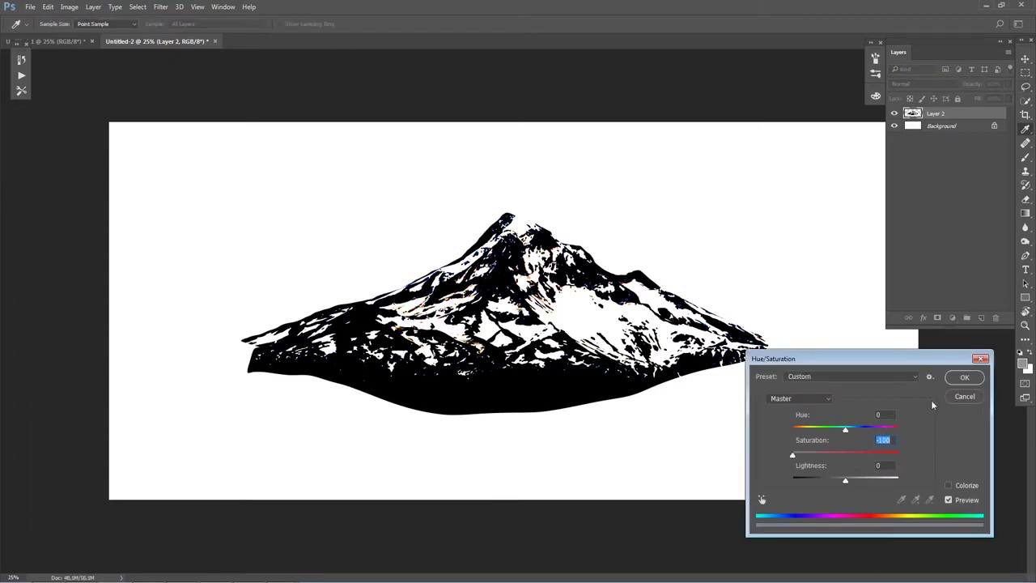
{"action": "left_click", "coordinate": [963, 377]}
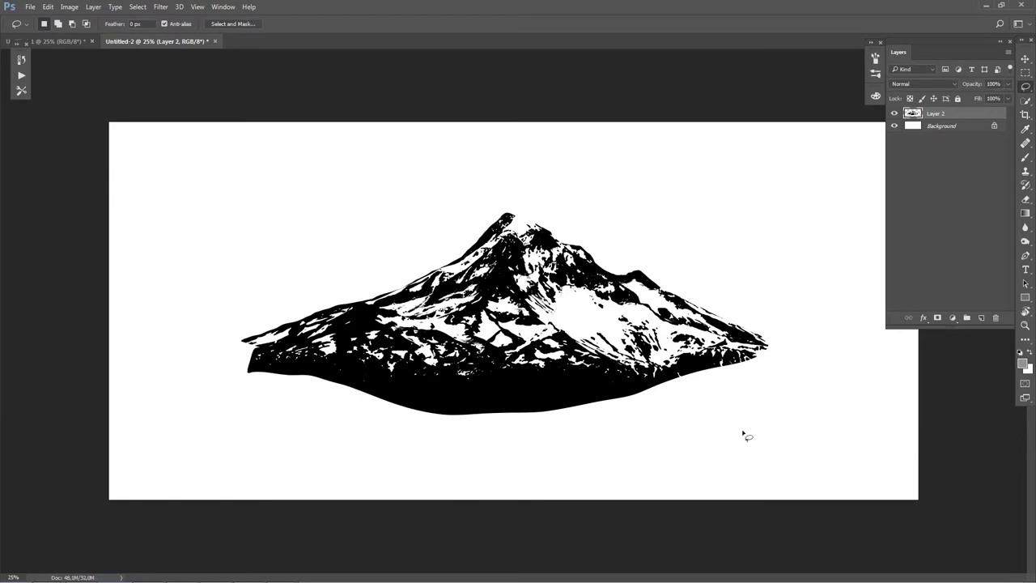
{"action": "key", "text": "m"}
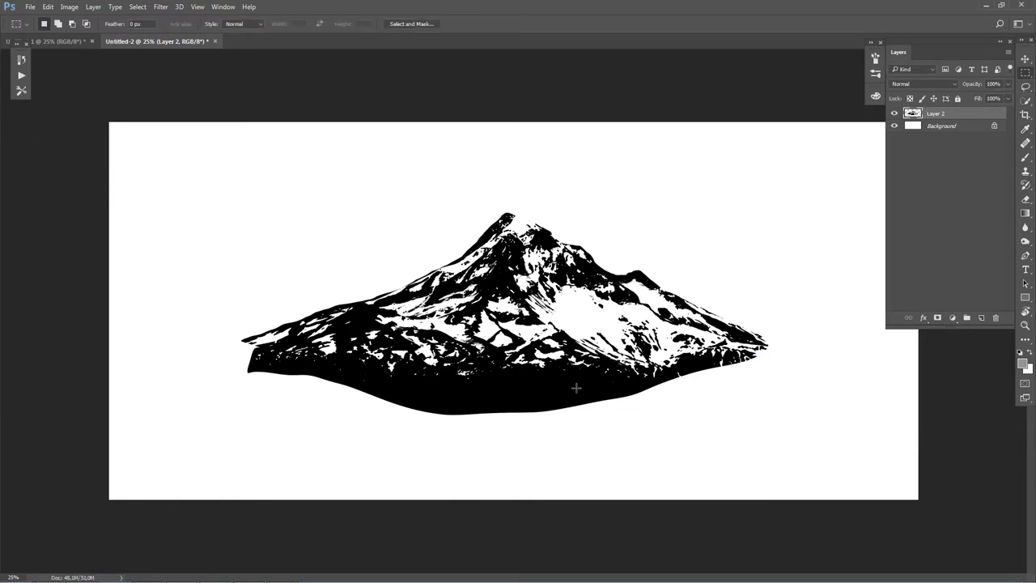
{"action": "right_click", "coordinate": [1025, 73]}
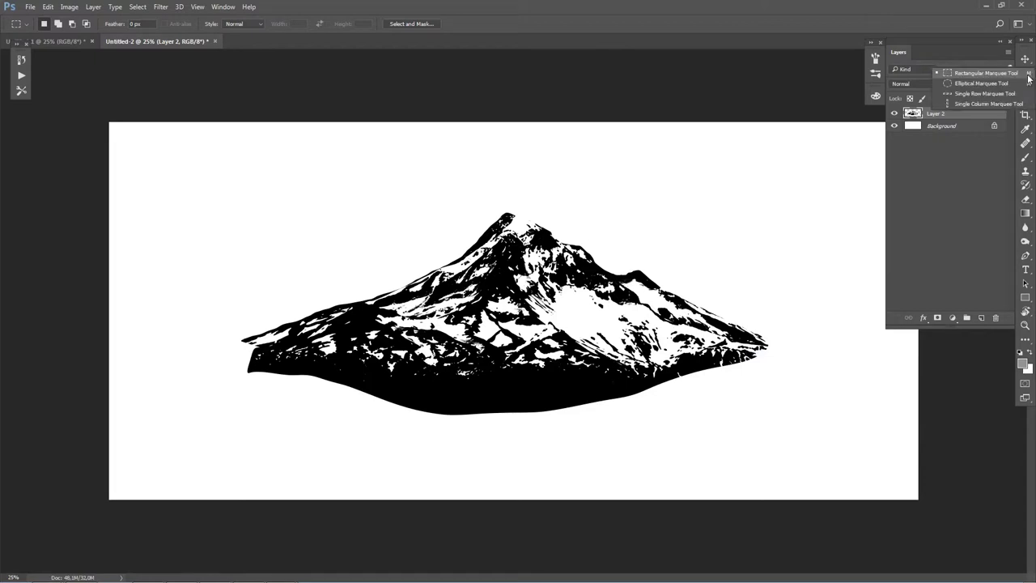
Make a Color Range selection of the mountain, sampling black and tuning Fuzziness.
{"action": "left_click", "coordinate": [1026, 100]}
{"action": "right_click", "coordinate": [586, 389]}
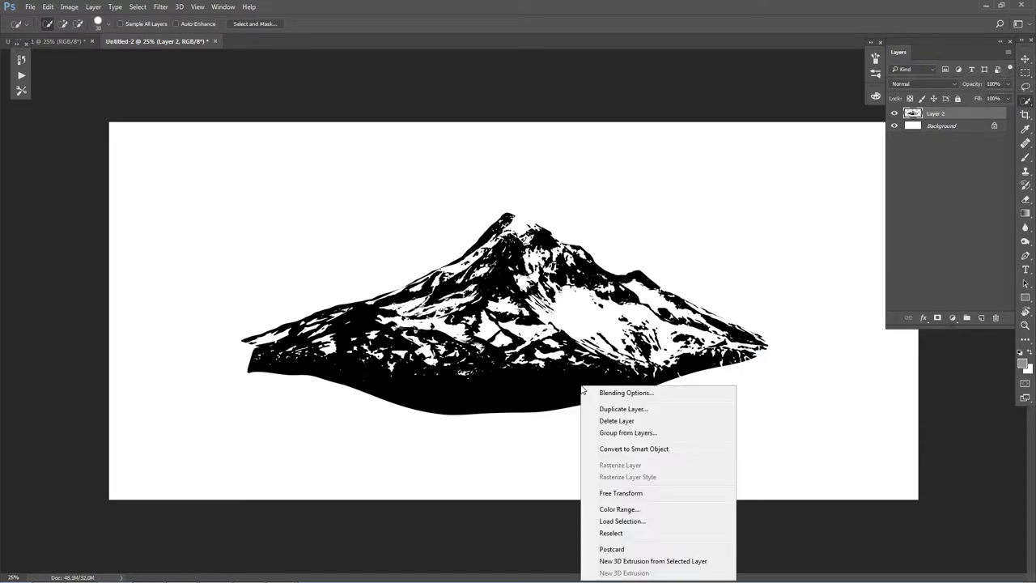
{"action": "left_click", "coordinate": [642, 510]}
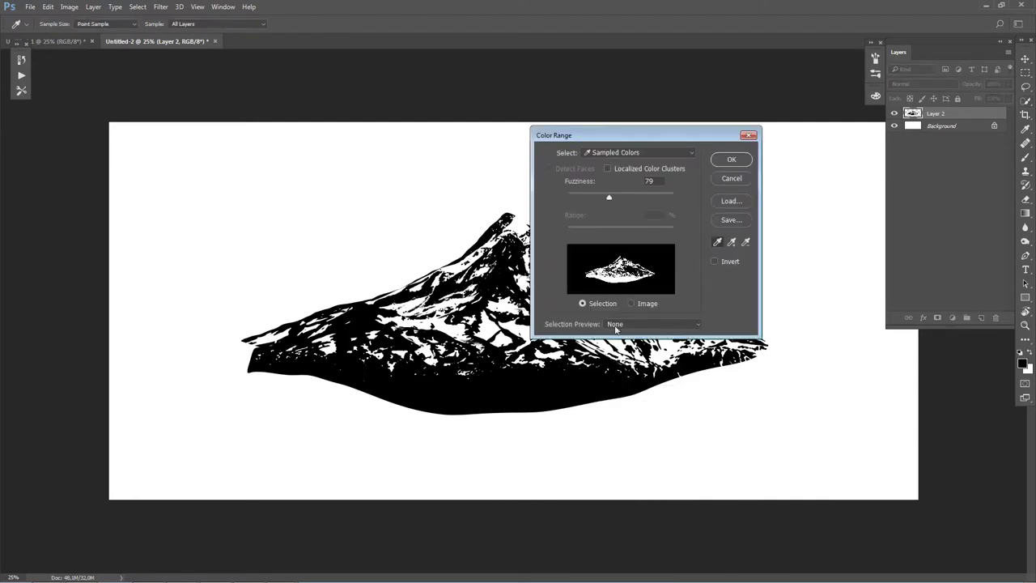
{"action": "left_click", "coordinate": [500, 304]}
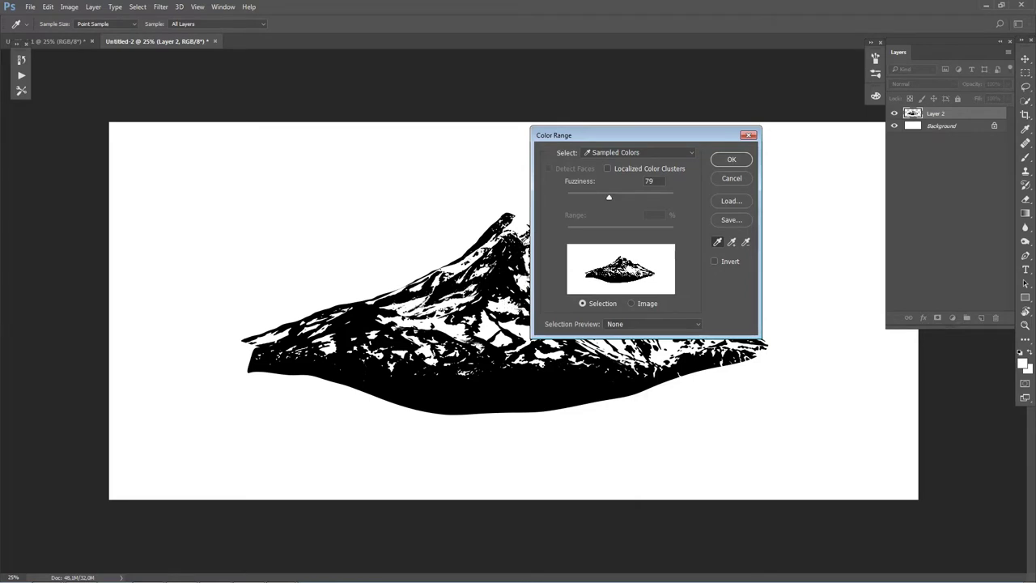
{"action": "left_click", "coordinate": [489, 236]}
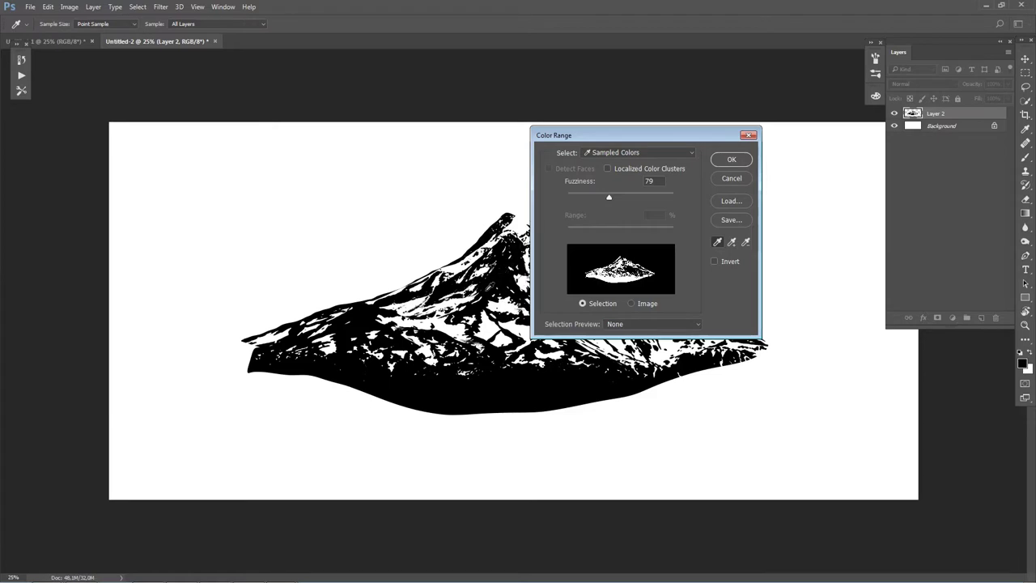
{"action": "left_click", "coordinate": [480, 391]}
{"action": "left_click_drag", "start_coordinate": [648, 202], "coordinate": [598, 212]}
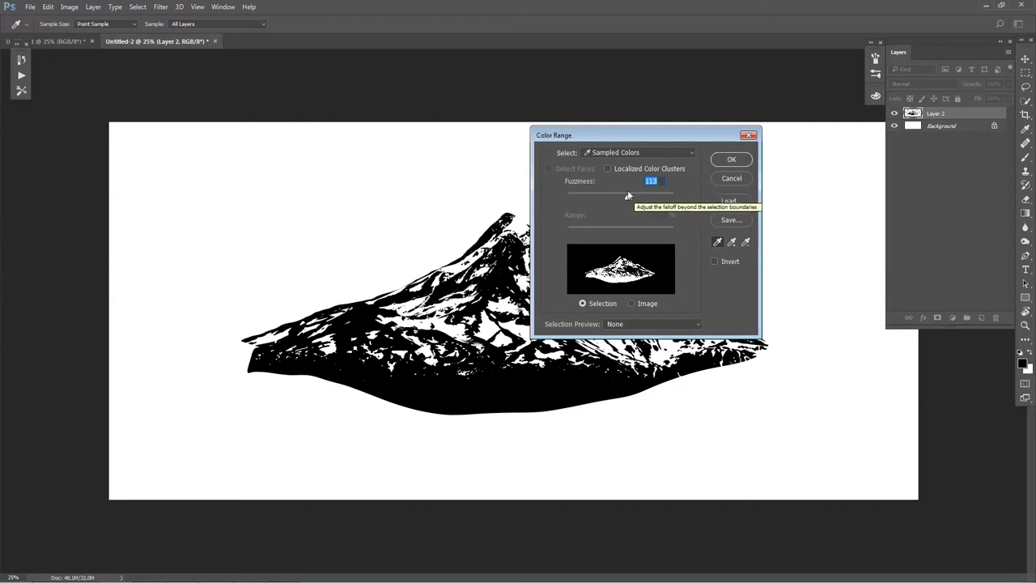
{"action": "left_click_drag", "start_coordinate": [626, 197], "coordinate": [600, 202]}
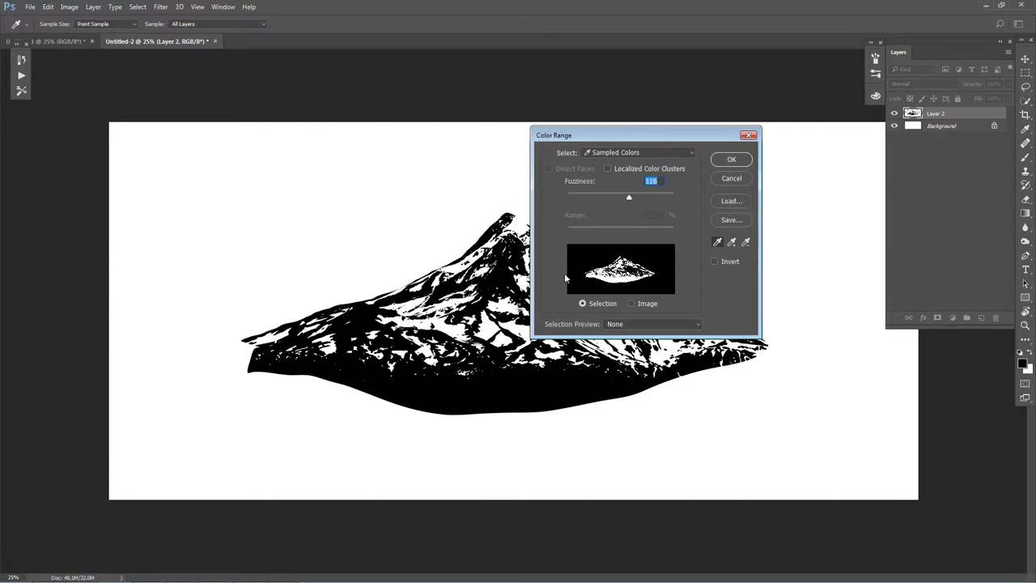
{"action": "left_click_drag", "start_coordinate": [627, 198], "coordinate": [619, 197]}
{"action": "left_click_drag", "start_coordinate": [578, 200], "coordinate": [620, 194]}
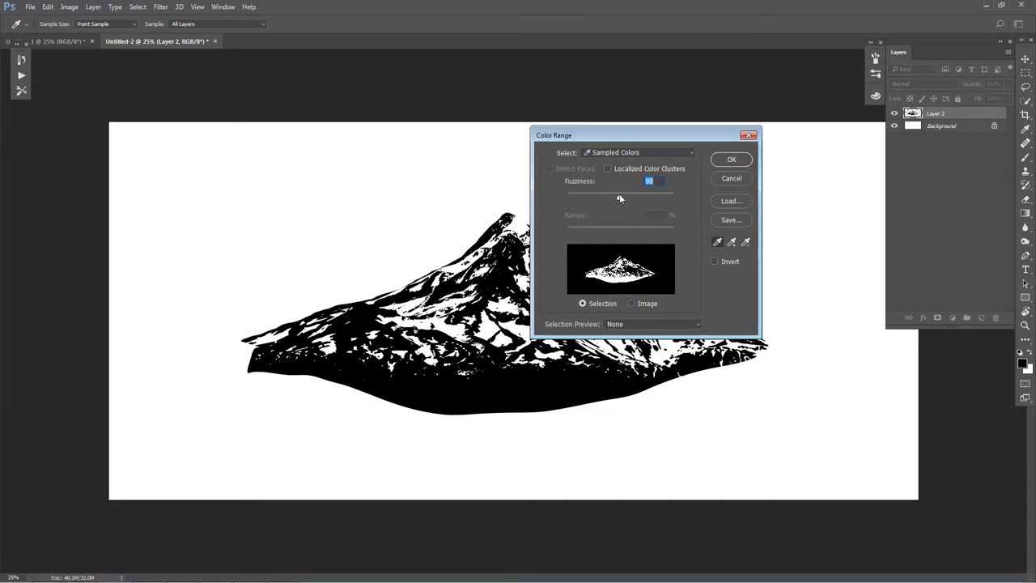
{"action": "left_click", "coordinate": [731, 159]}
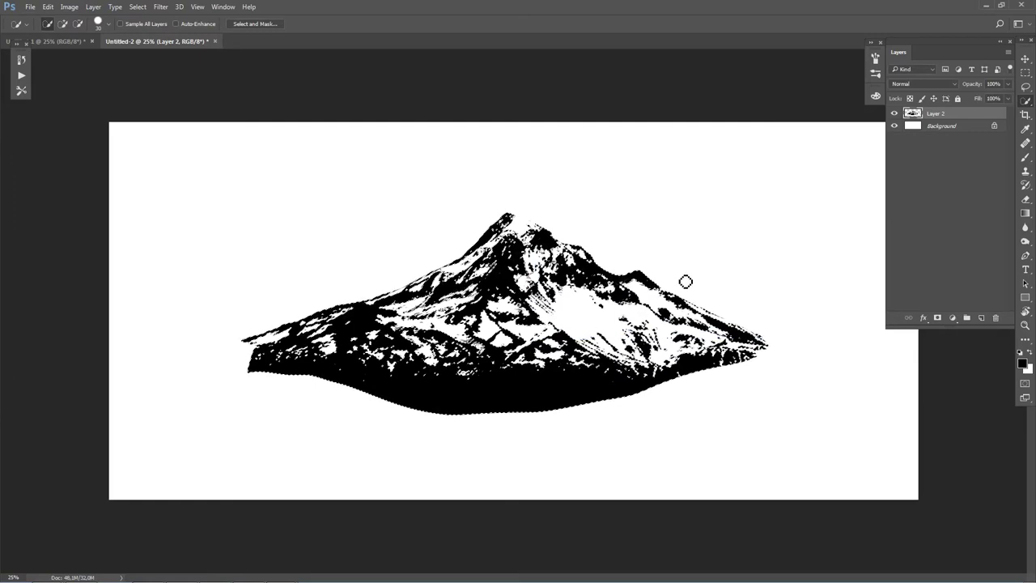
Convert the mountain selection into a work path.
{"action": "right_click", "coordinate": [545, 234]}
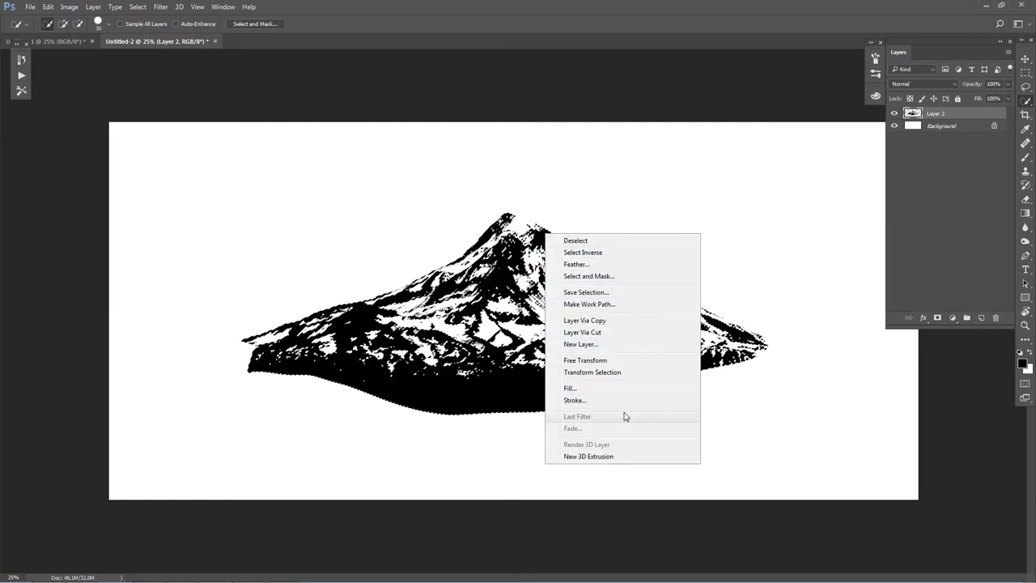
{"action": "left_click", "coordinate": [614, 306]}
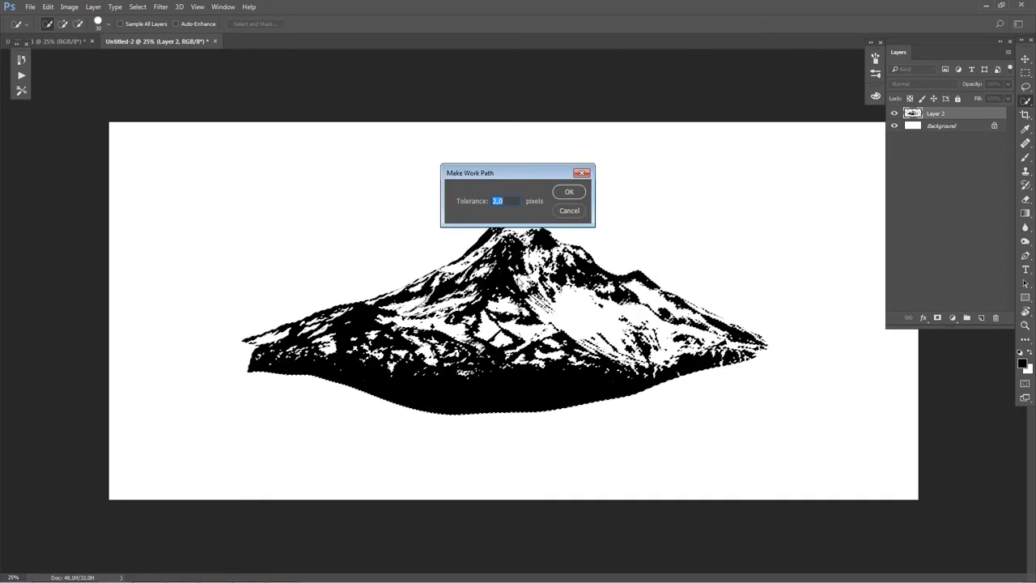
{"action": "left_click", "coordinate": [569, 192]}
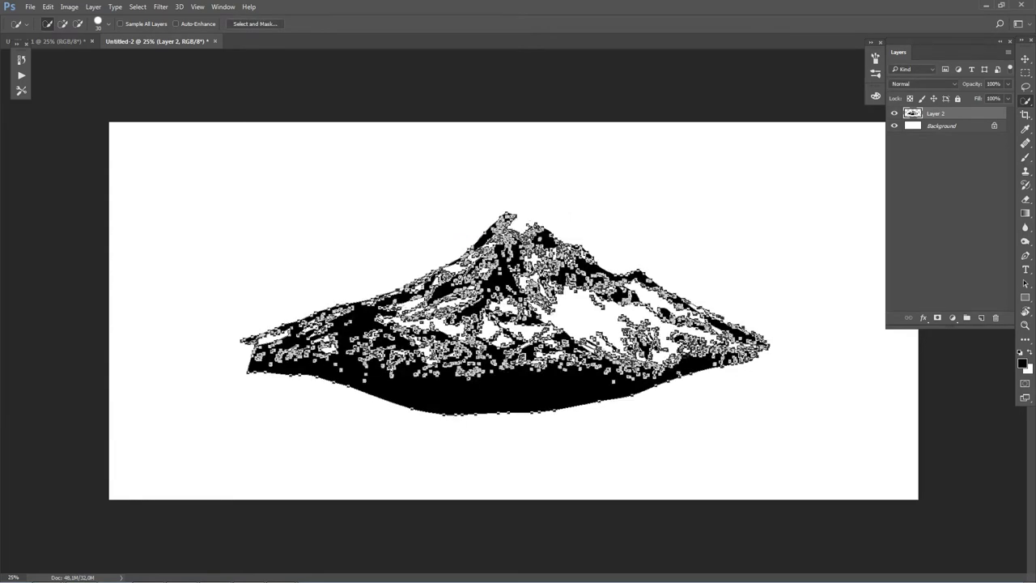
{"action": "left_click", "coordinate": [1026, 257]}
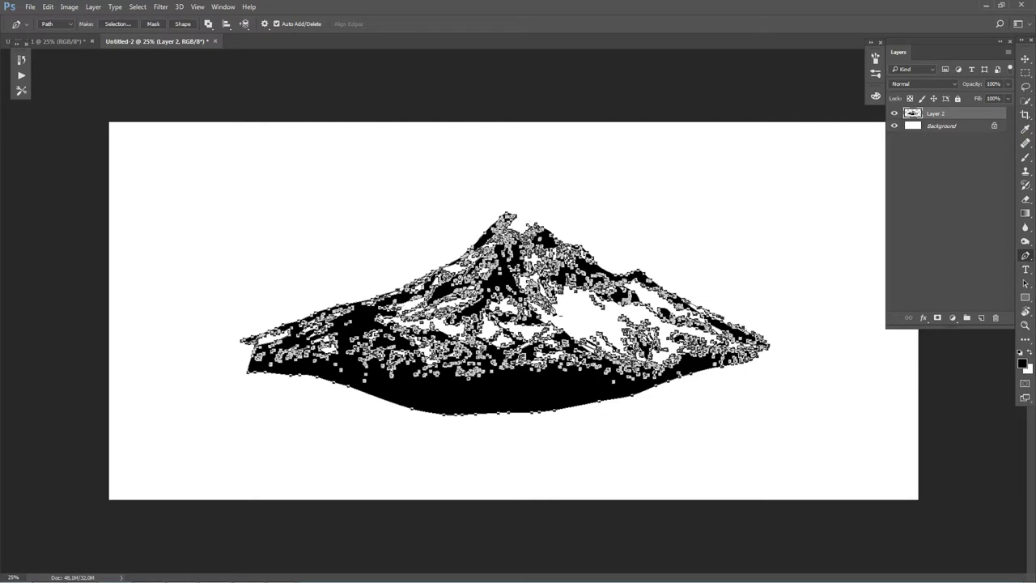
Save the mountain path as a custom shape via Edit > Define Custom Shape.
{"action": "left_click", "coordinate": [49, 7]}
{"action": "left_click", "coordinate": [47, 7]}
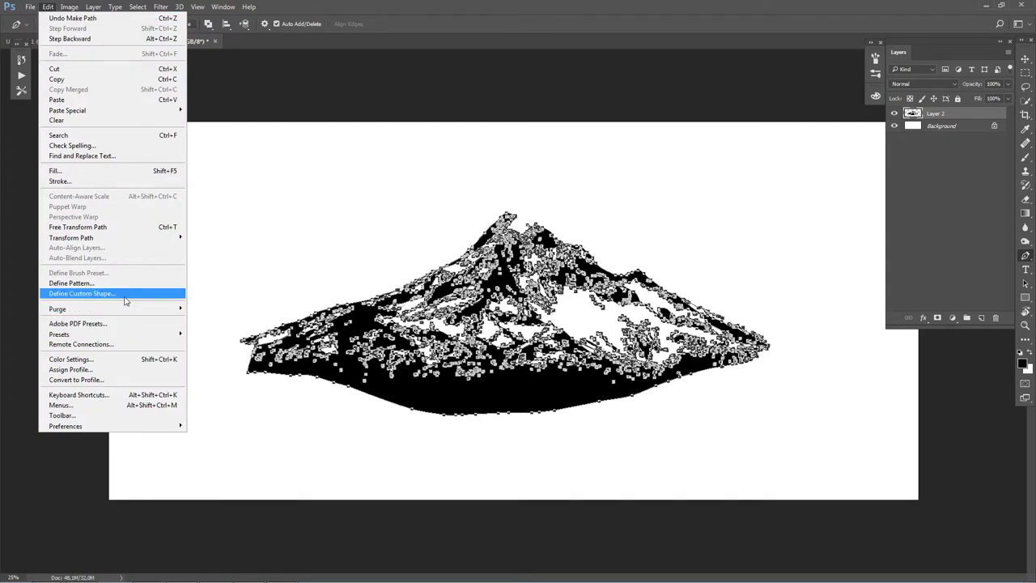
{"action": "left_click", "coordinate": [126, 301]}
{"action": "left_click", "coordinate": [639, 193]}
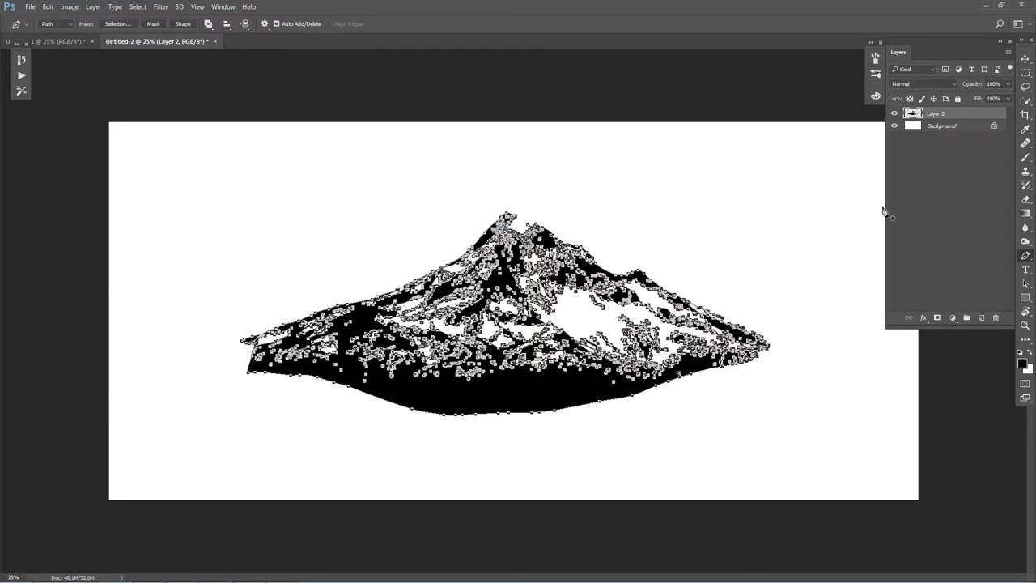
{"action": "key", "text": "Return"}
Delete Layer 2 and pick the saved mountain shape in the Custom Shape tool.
{"action": "key", "text": "Delete"}
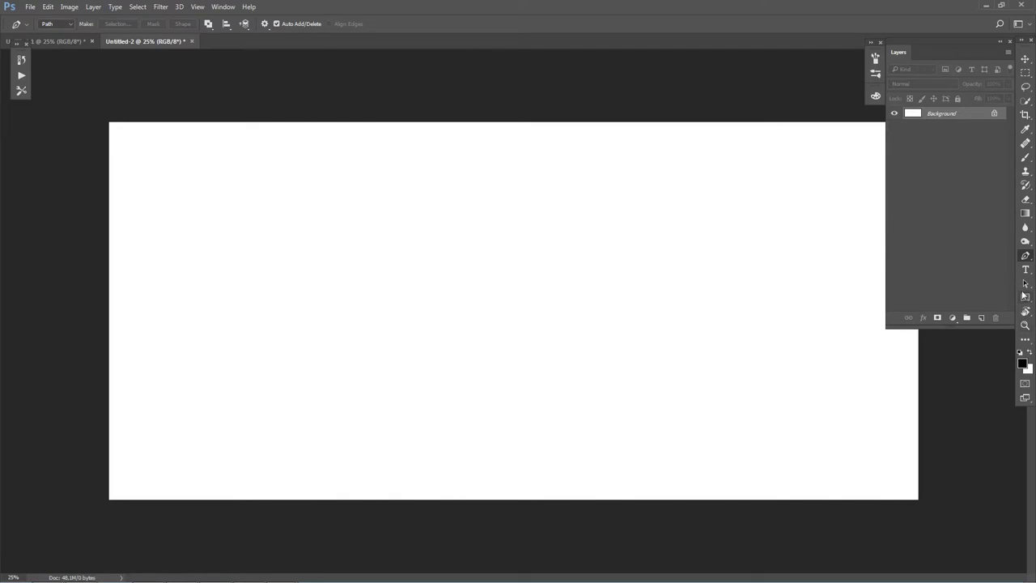
{"action": "left_click_drag", "start_coordinate": [1026, 297], "coordinate": [987, 344]}
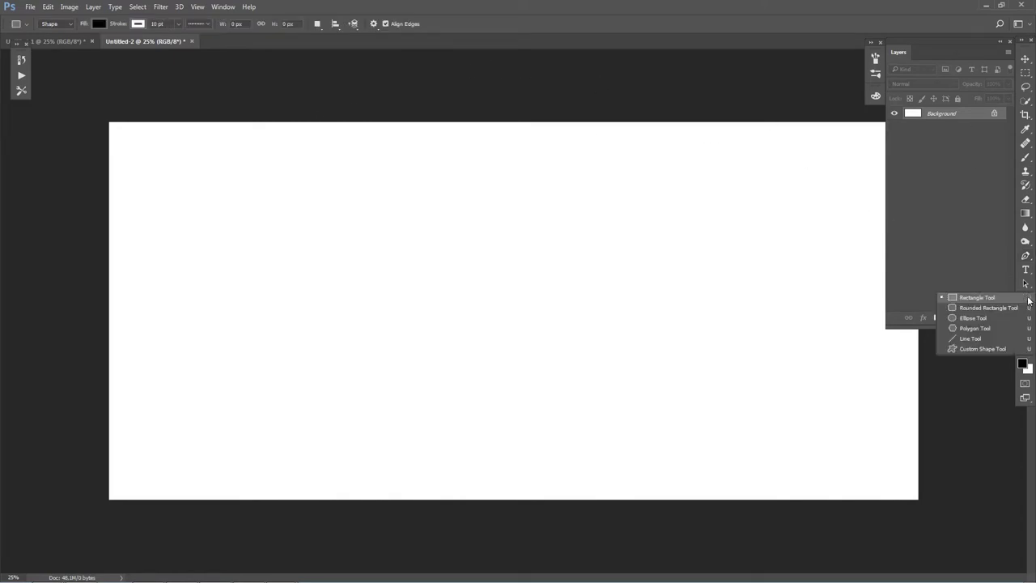
{"action": "left_click", "coordinate": [984, 349]}
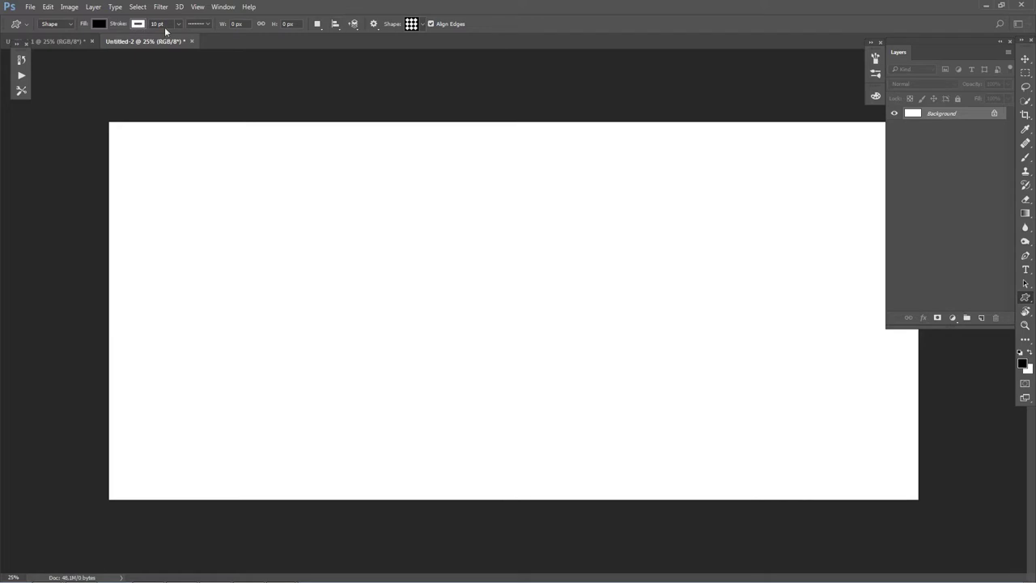
{"action": "left_click", "coordinate": [201, 24]}
{"action": "left_click", "coordinate": [421, 23]}
{"action": "scroll", "coordinate": [451, 94], "scroll_direction": "down", "scroll_amount": 3}
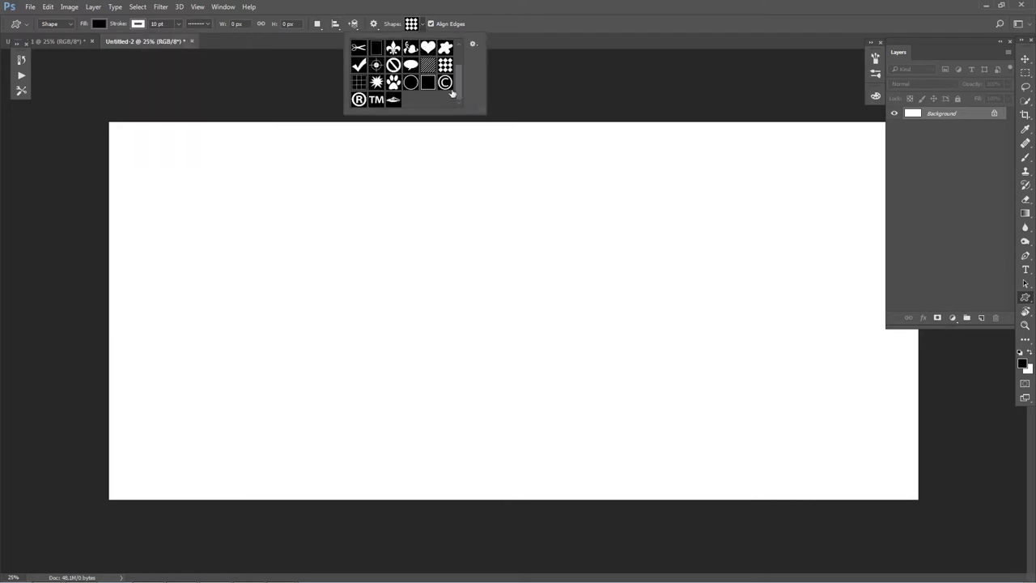
{"action": "left_click", "coordinate": [394, 99]}
Test-draw the mountain shape in Shape mode twice, undoing each attempt.
{"action": "left_click_drag", "start_coordinate": [340, 183], "coordinate": [655, 375]}
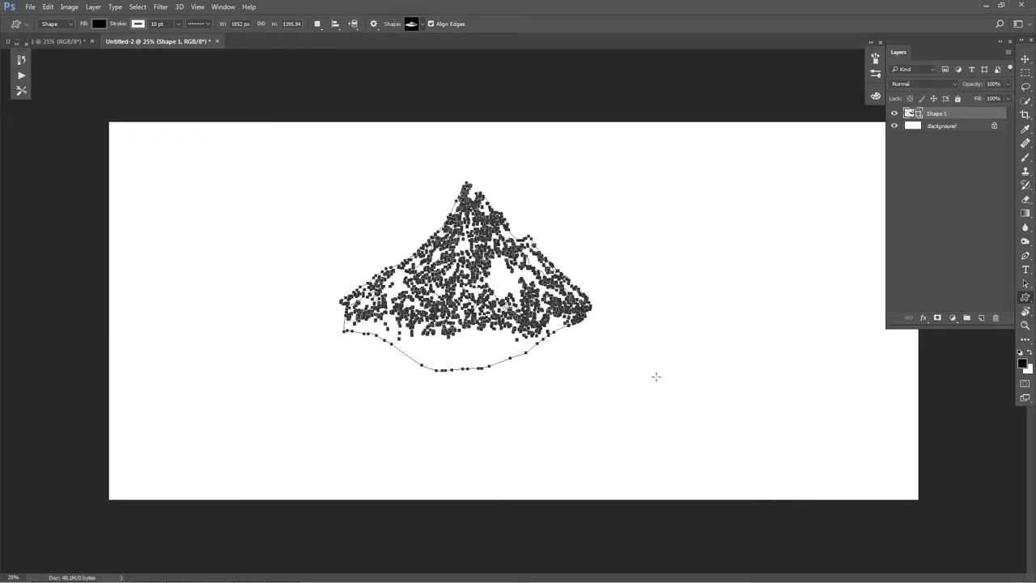
{"action": "key", "text": "ctrl+z"}
{"action": "left_click_drag", "start_coordinate": [407, 241], "coordinate": [689, 433]}
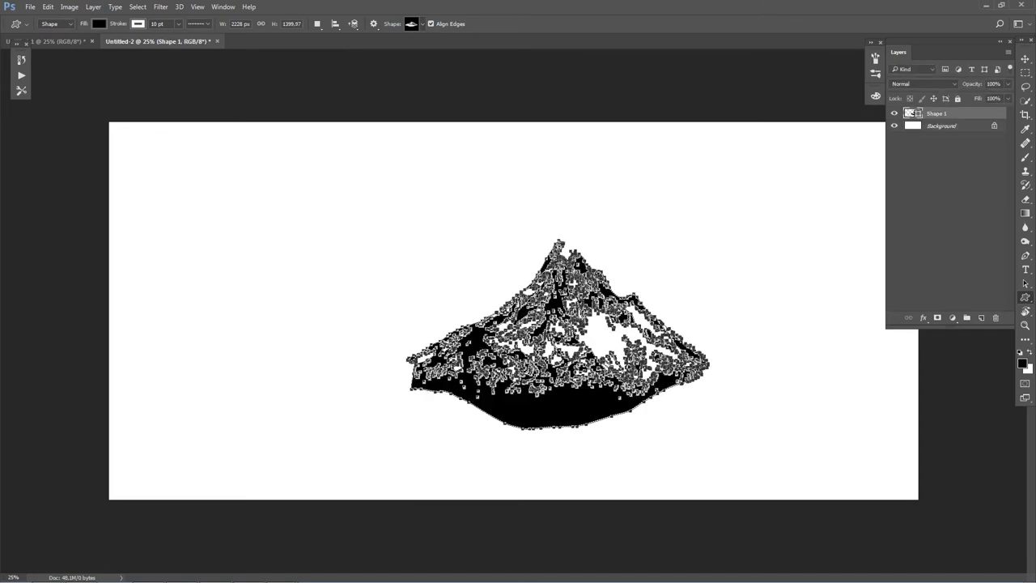
{"action": "key", "text": "ctrl+z"}
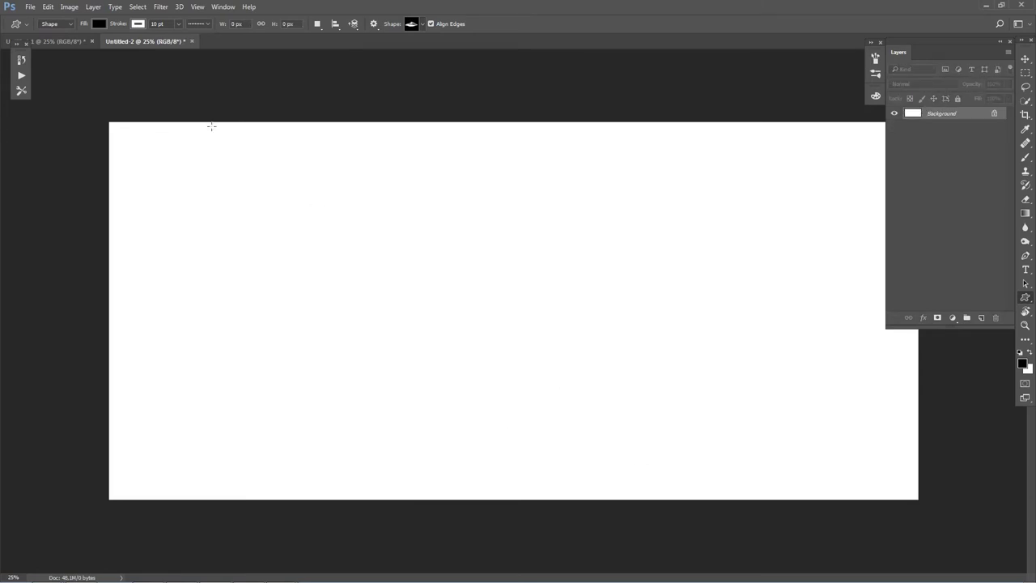
Stamp trial mountains in Pixels mode, then undo them all to clear the canvas.
{"action": "left_click", "coordinate": [67, 24]}
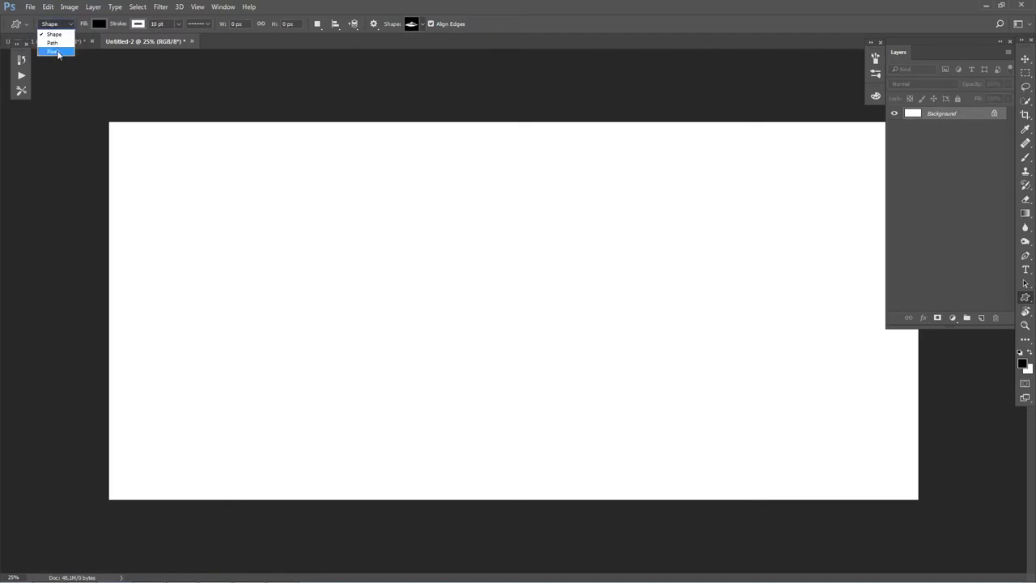
{"action": "left_click", "coordinate": [50, 52]}
{"action": "left_click_drag", "start_coordinate": [283, 230], "coordinate": [937, 407]}
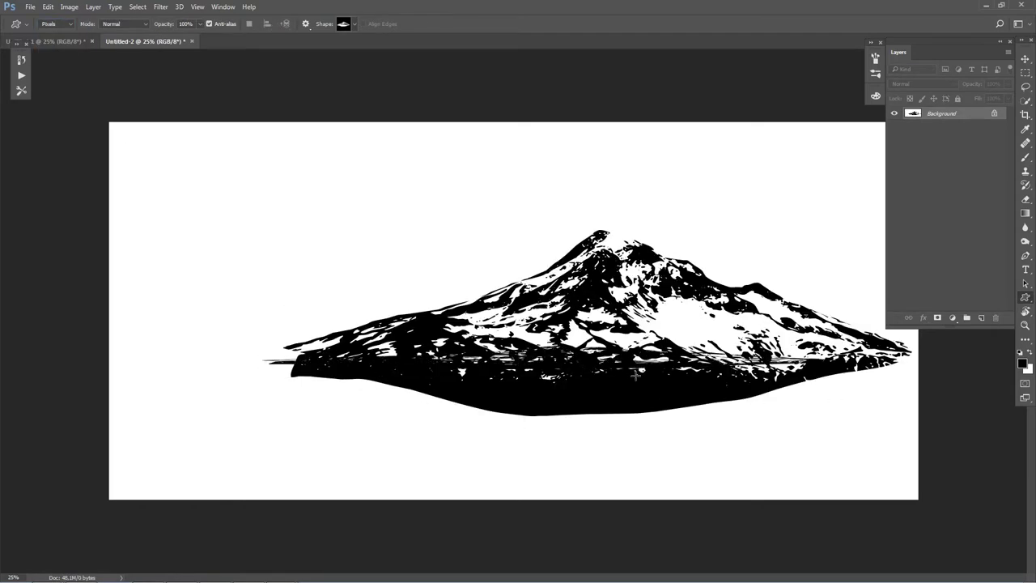
{"action": "left_click_drag", "start_coordinate": [161, 261], "coordinate": [607, 207]}
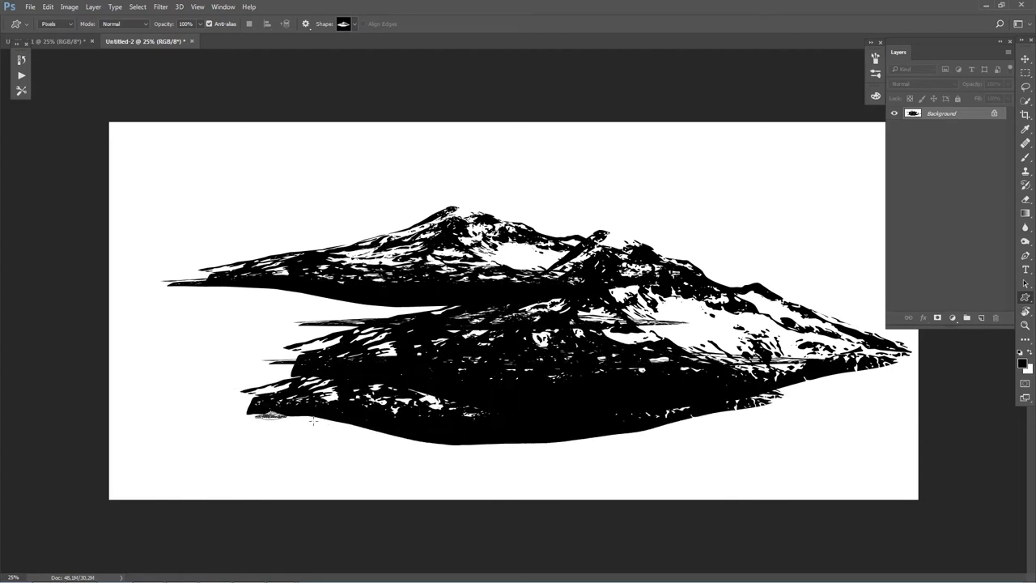
{"action": "left_click_drag", "start_coordinate": [243, 301], "coordinate": [953, 435]}
{"action": "left_click_drag", "start_coordinate": [570, 376], "coordinate": [1033, 509]}
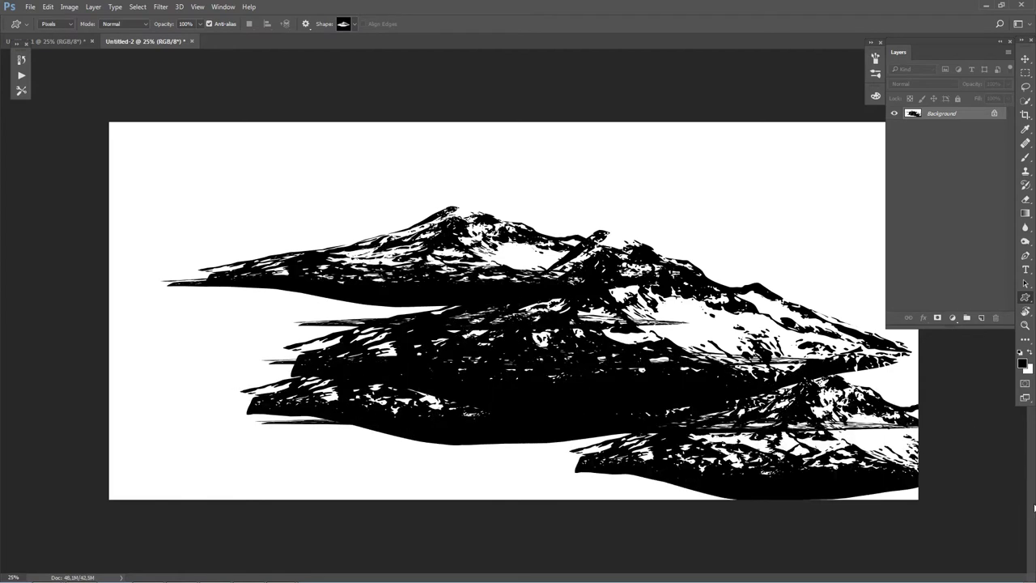
{"action": "key", "text": "ctrl+alt+z"}
{"action": "key", "text": "ctrl+alt+z"}
{"action": "key", "text": "ctrl+alt+z"}
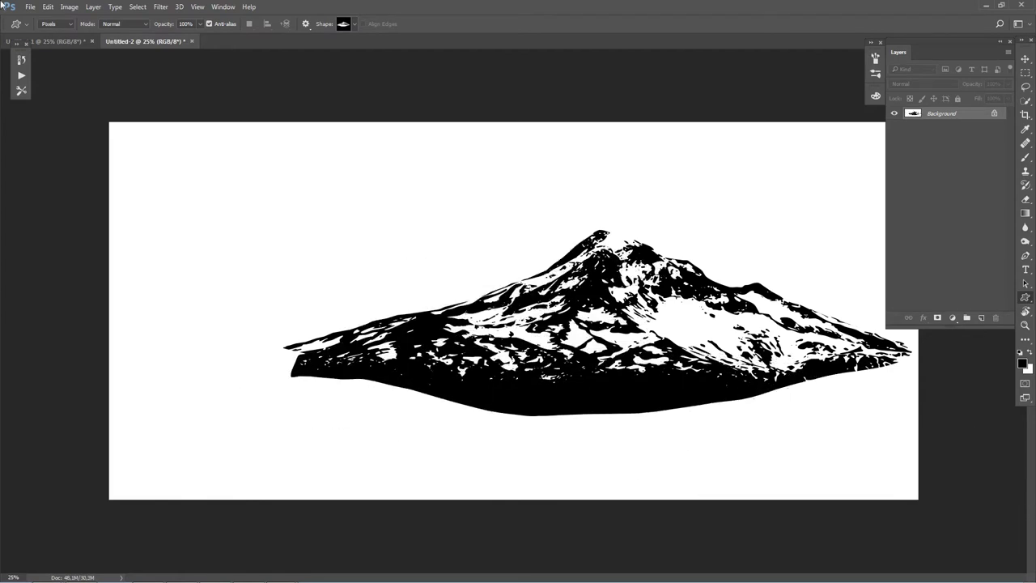
{"action": "key", "text": "ctrl+alt+z"}
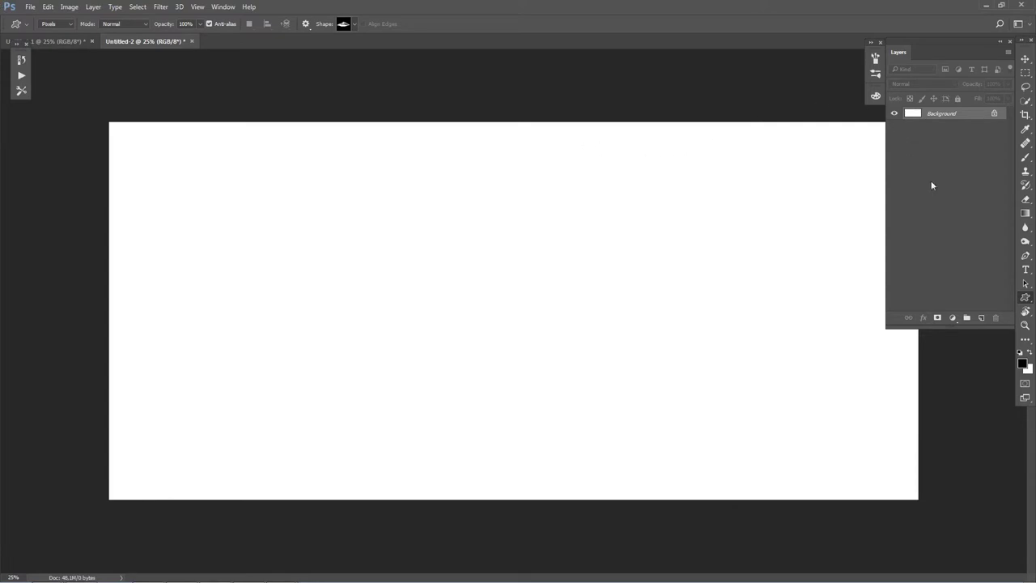
{"action": "left_click", "coordinate": [982, 317]}
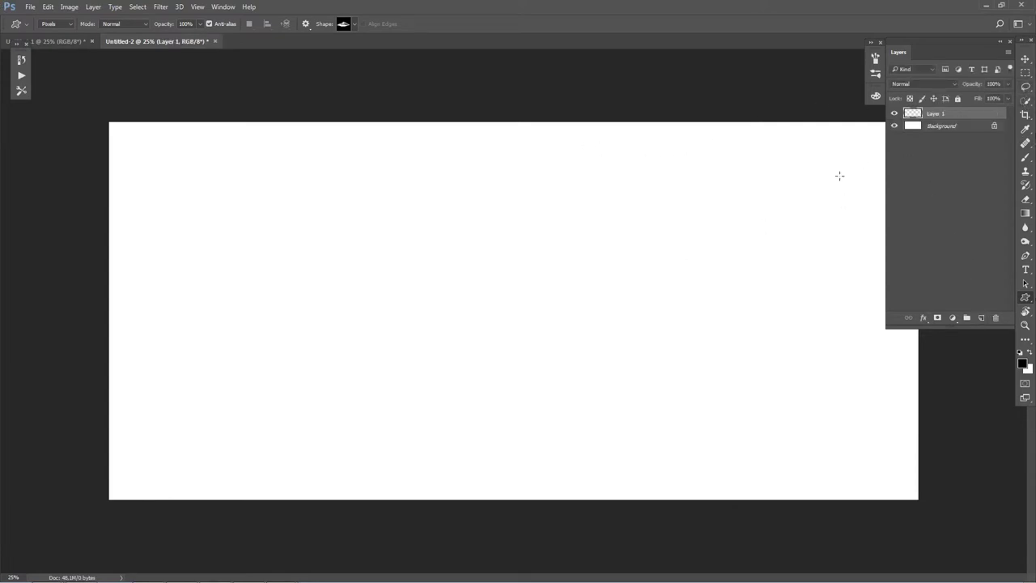
Turn an upper-left marquee rectangle grey via Hue/Saturation Lightness, then lock transparent pixels.
{"action": "left_click", "coordinate": [1026, 72]}
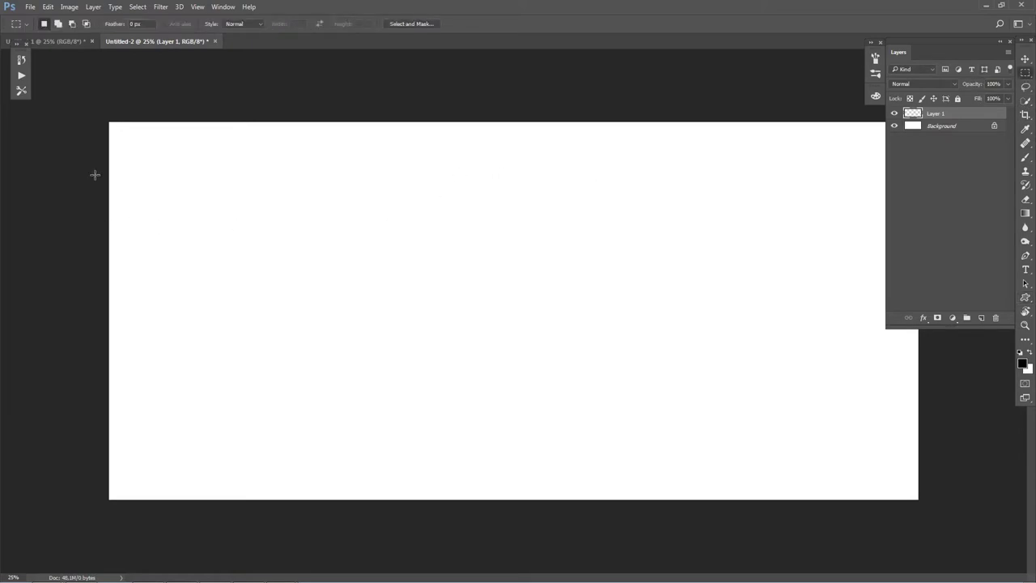
{"action": "left_click_drag", "start_coordinate": [145, 145], "coordinate": [475, 328]}
{"action": "key", "text": "ctrl+u"}
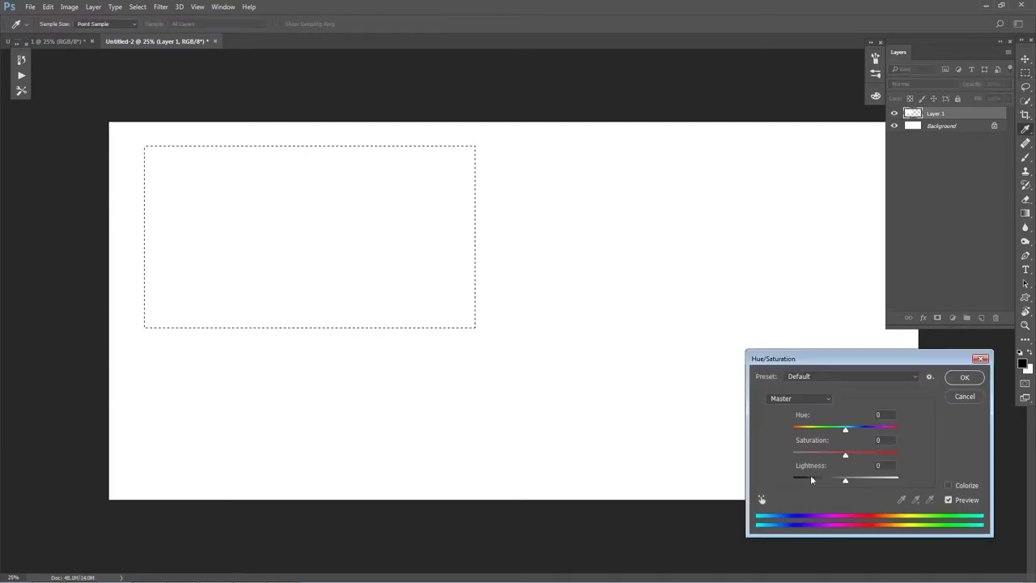
{"action": "left_click_drag", "start_coordinate": [847, 485], "coordinate": [826, 481]}
{"action": "left_click", "coordinate": [965, 377]}
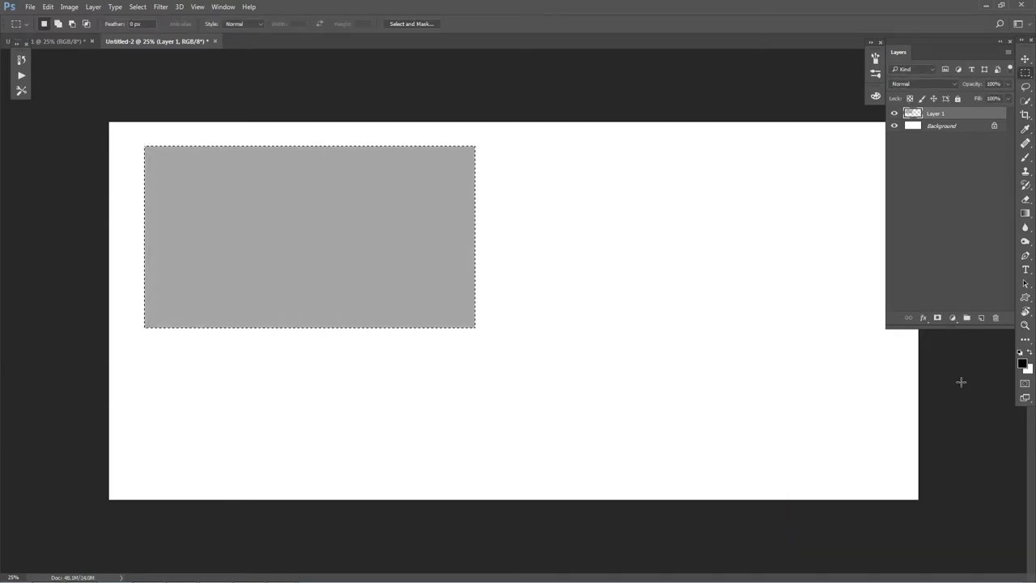
{"action": "key", "text": "ctrl+d"}
{"action": "left_click", "coordinate": [911, 98]}
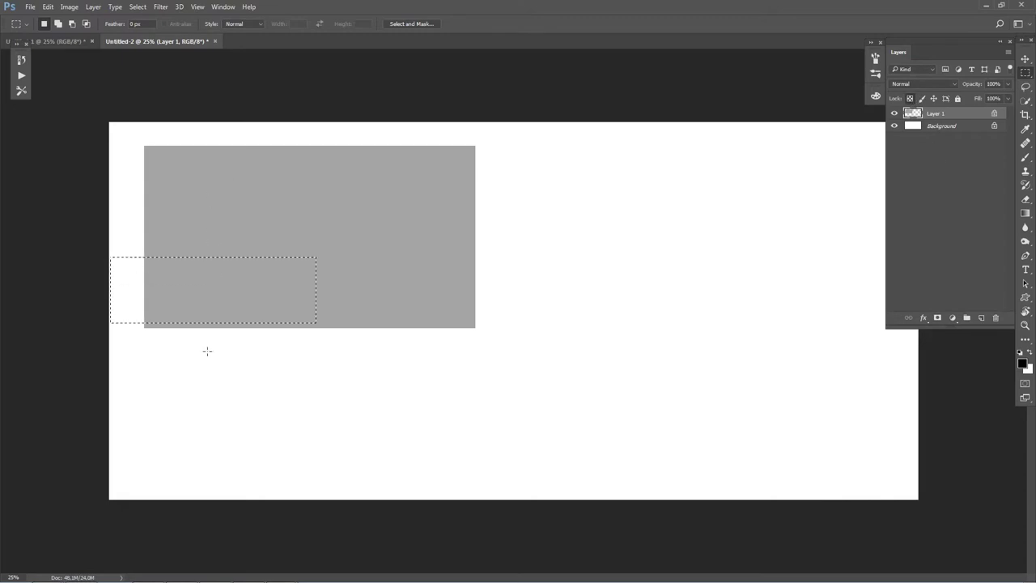
{"action": "left_click", "coordinate": [173, 311]}
Stamp a black mountain and wide black bands onto the grey rectangle.
{"action": "left_click", "coordinate": [1025, 297]}
{"action": "left_click_drag", "start_coordinate": [138, 271], "coordinate": [382, 362]}
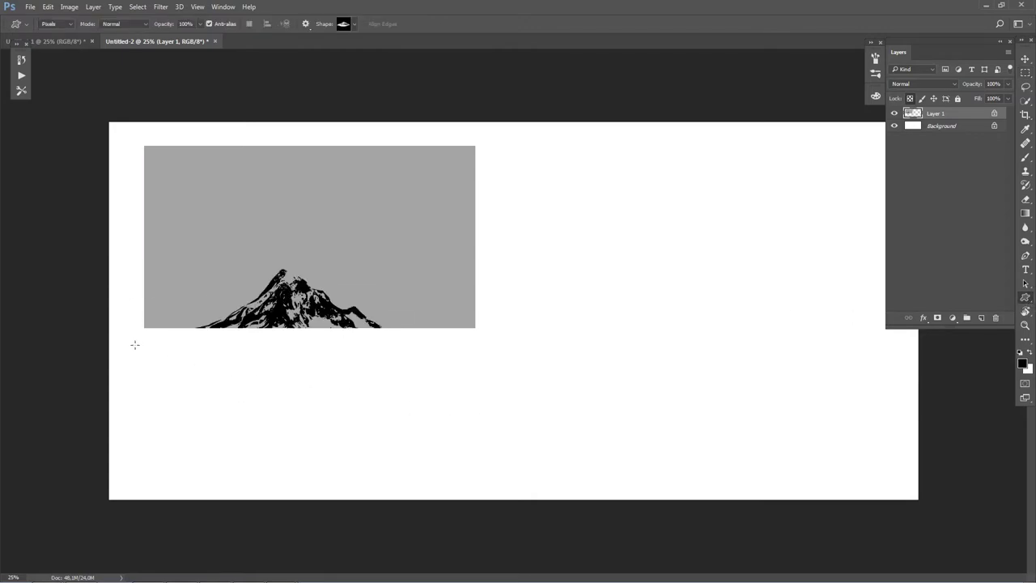
{"action": "left_click_drag", "start_coordinate": [106, 282], "coordinate": [643, 264]}
{"action": "mouse_move", "coordinate": [6, 328]}
{"action": "left_mouse_down"}
{"action": "mouse_move", "coordinate": [641, 317]}
{"action": "mouse_move", "coordinate": [206, 304]}
{"action": "left_mouse_up"}
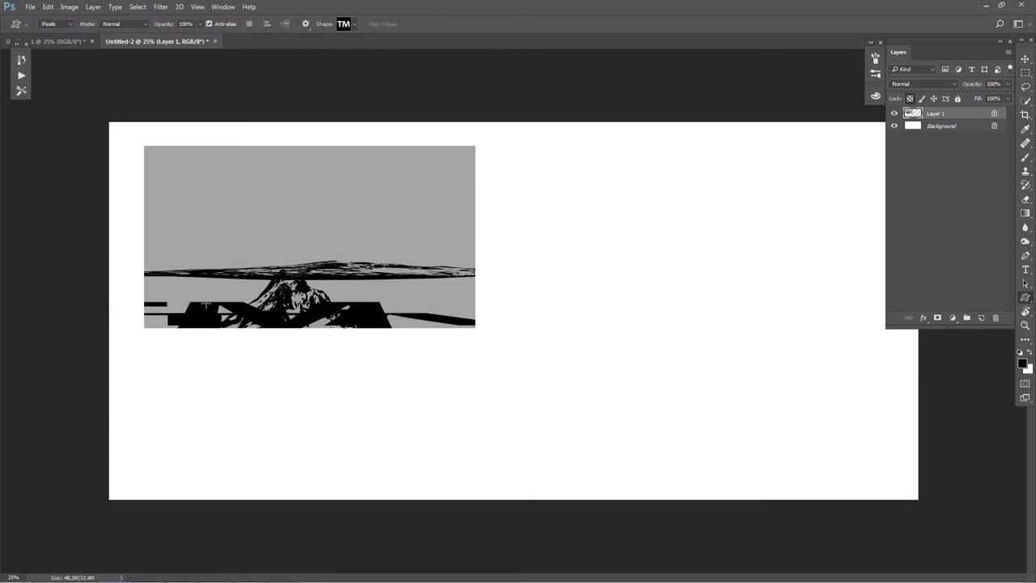
Switch to the wavy band shape and add wavy black and grey bands across the rectangle.
{"action": "left_click", "coordinate": [350, 27]}
{"action": "left_click", "coordinate": [332, 100]}
{"action": "left_click", "coordinate": [209, 86]}
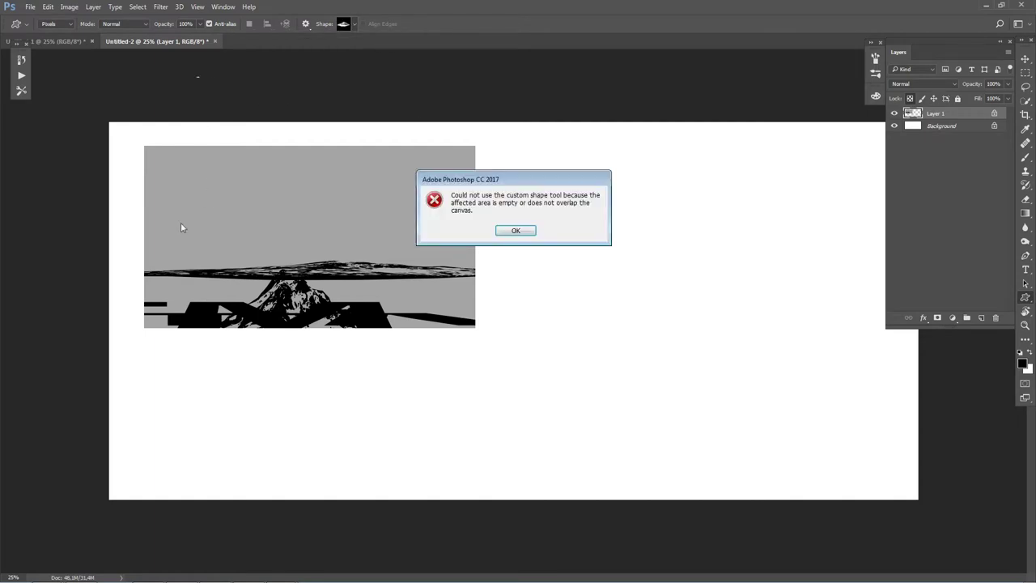
{"action": "left_click", "coordinate": [515, 230]}
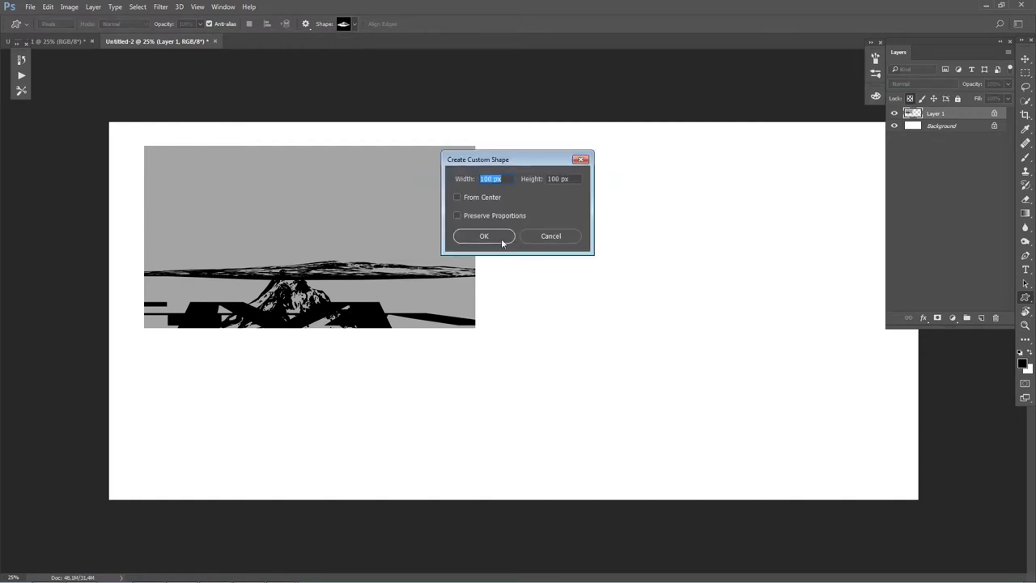
{"action": "left_click", "coordinate": [502, 240]}
{"action": "left_click_drag", "start_coordinate": [610, 254], "coordinate": [486, 251]}
{"action": "mouse_move", "coordinate": [138, 267]}
{"action": "left_mouse_down"}
{"action": "mouse_move", "coordinate": [532, 284]}
{"action": "mouse_move", "coordinate": [279, 310]}
{"action": "left_mouse_up"}
{"action": "key", "text": "period"}
{"action": "key", "text": "period"}
{"action": "key", "text": "period"}
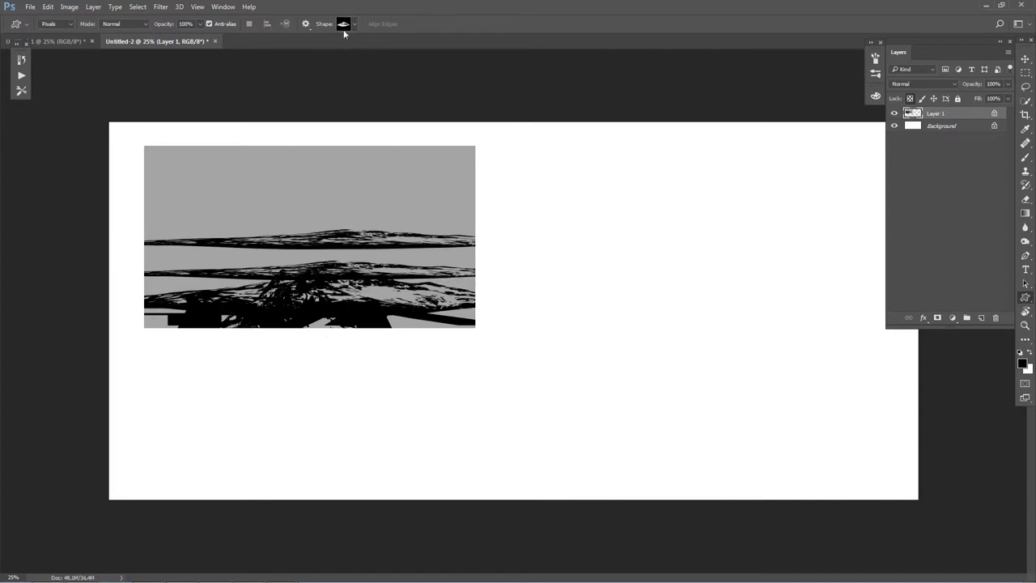
{"action": "left_click_drag", "start_coordinate": [599, 326], "coordinate": [113, 340]}
{"action": "mouse_move", "coordinate": [141, 243]}
{"action": "left_mouse_down"}
{"action": "mouse_move", "coordinate": [553, 315]}
{"action": "mouse_move", "coordinate": [87, 345]}
{"action": "left_mouse_up"}
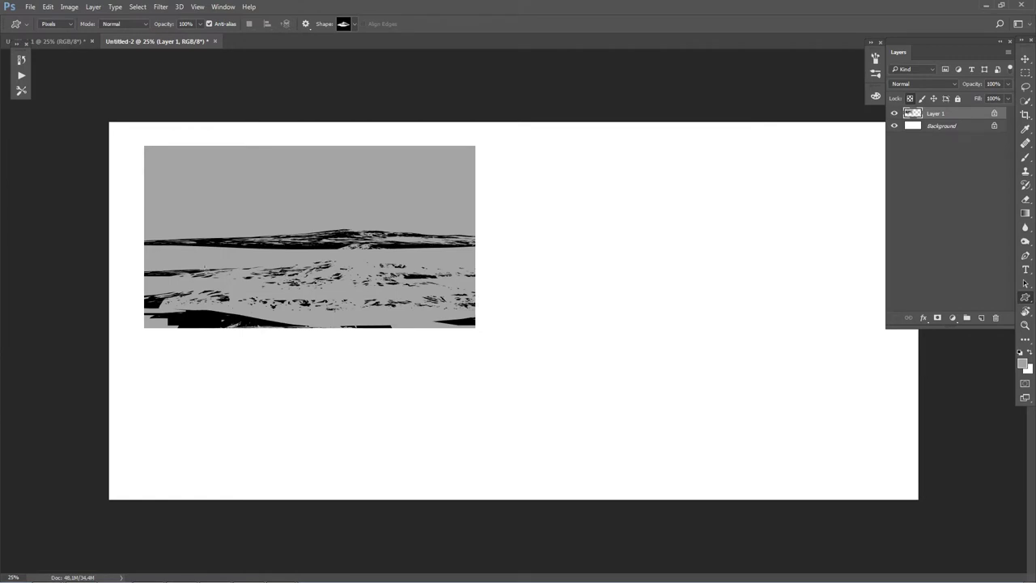
Stamp two large black mountains over the left and right of the image.
{"action": "left_click", "coordinate": [318, 240], "text": "alt"}
{"action": "left_click_drag", "start_coordinate": [104, 324], "coordinate": [450, 123]}
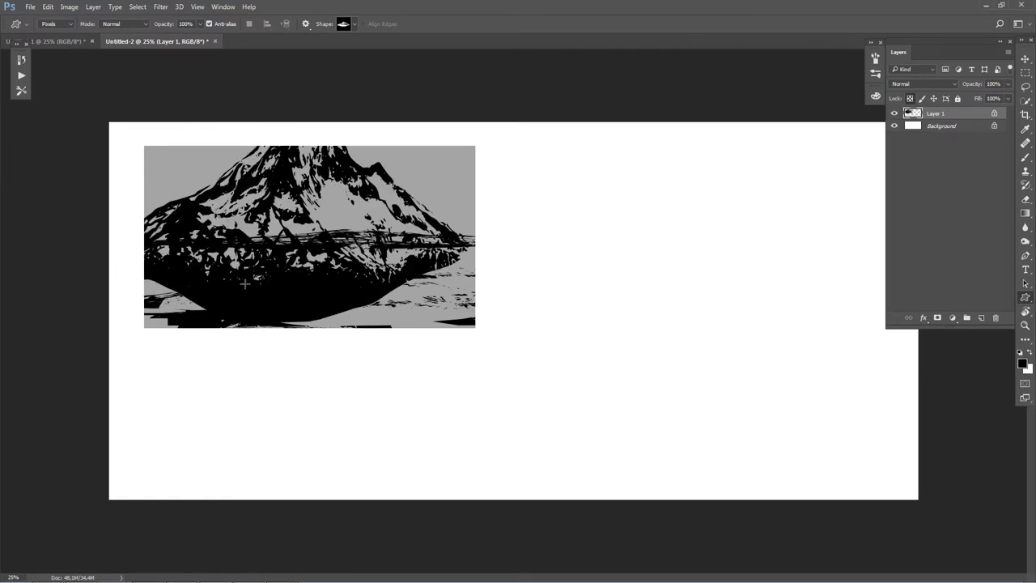
{"action": "left_click", "coordinate": [358, 305]}
{"action": "left_click", "coordinate": [466, 239]}
{"action": "left_click_drag", "start_coordinate": [272, 349], "coordinate": [477, 153]}
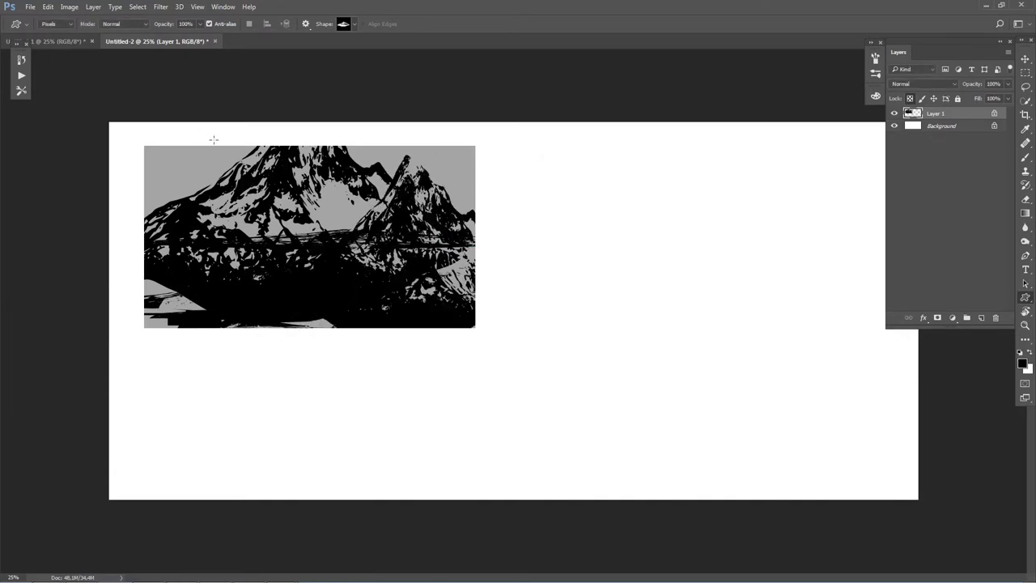
{"action": "right_click", "coordinate": [205, 185]}
{"action": "left_click", "coordinate": [166, 183]}
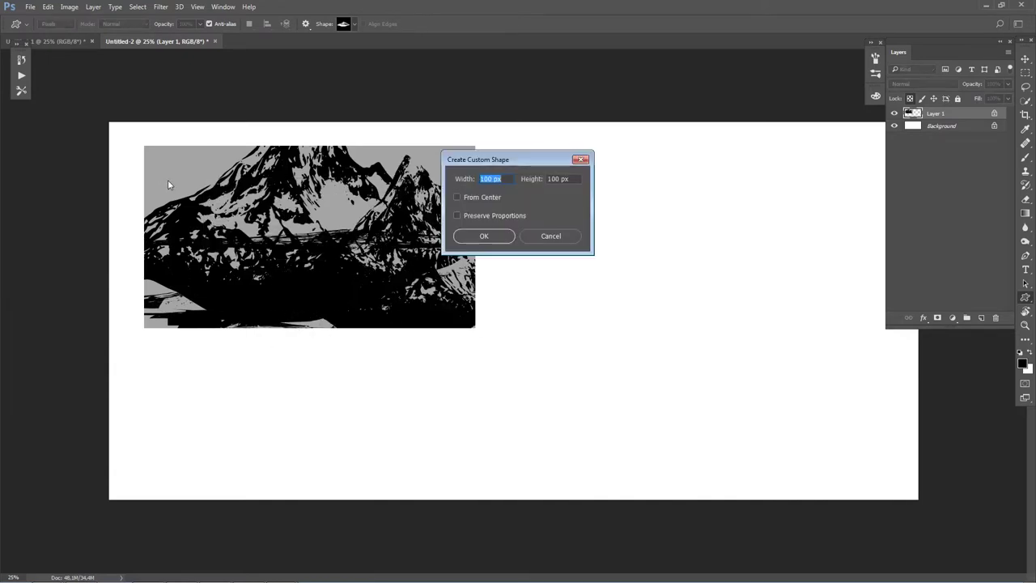
{"action": "key", "text": "Return"}
{"action": "left_click", "coordinate": [519, 232]}
Haze the lower half of the mountains with a large soft grey brush.
{"action": "key", "text": "b"}
{"action": "right_click", "coordinate": [277, 250]}
{"action": "left_click", "coordinate": [332, 340]}
{"action": "left_click", "coordinate": [197, 171], "text": "alt"}
{"action": "mouse_move", "coordinate": [129, 156]}
{"action": "left_mouse_down"}
{"action": "mouse_move", "coordinate": [186, 243]}
{"action": "mouse_move", "coordinate": [243, 267]}
{"action": "mouse_move", "coordinate": [389, 259]}
{"action": "mouse_move", "coordinate": [486, 239]}
{"action": "left_mouse_up"}
Brush more grey haze over the lower right and the peaks.
{"action": "mouse_move", "coordinate": [323, 292]}
{"action": "left_mouse_down"}
{"action": "mouse_move", "coordinate": [453, 268]}
{"action": "mouse_move", "coordinate": [210, 186]}
{"action": "mouse_move", "coordinate": [437, 202]}
{"action": "left_mouse_up"}
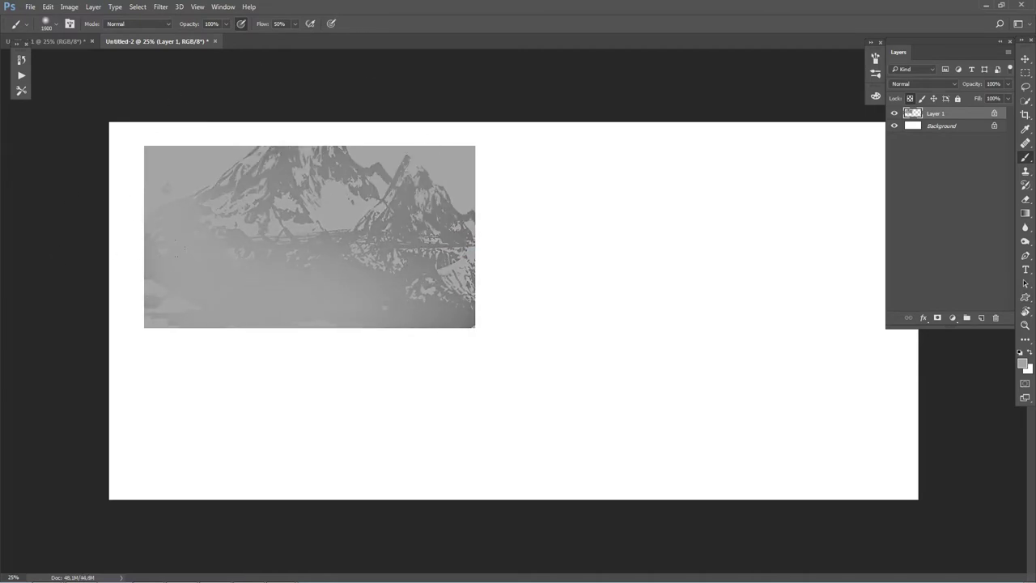
{"action": "left_click_drag", "start_coordinate": [176, 247], "coordinate": [31, 207]}
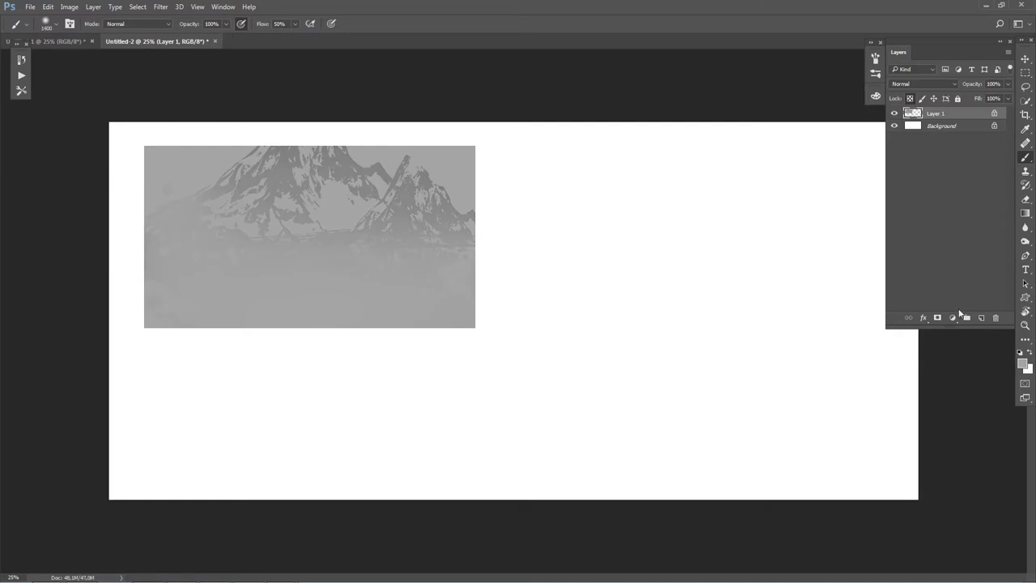
{"action": "left_click", "coordinate": [1026, 298]}
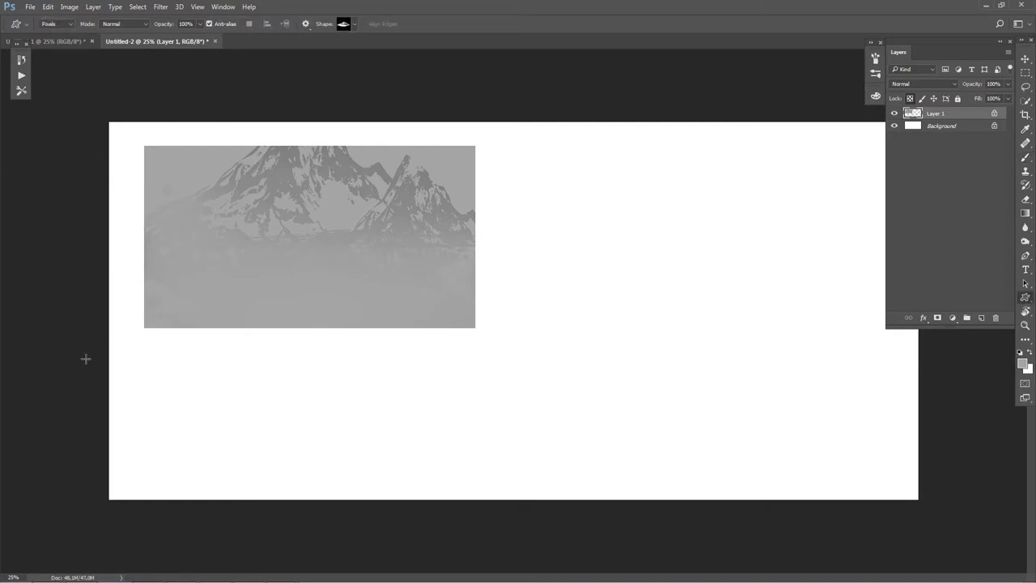
{"action": "left_click_drag", "start_coordinate": [86, 359], "coordinate": [630, 287]}
{"action": "key", "text": "Escape"}
Stamp dark mountain shapes along the image bottom to form broken land.
{"action": "left_click_drag", "start_coordinate": [136, 334], "coordinate": [629, 292]}
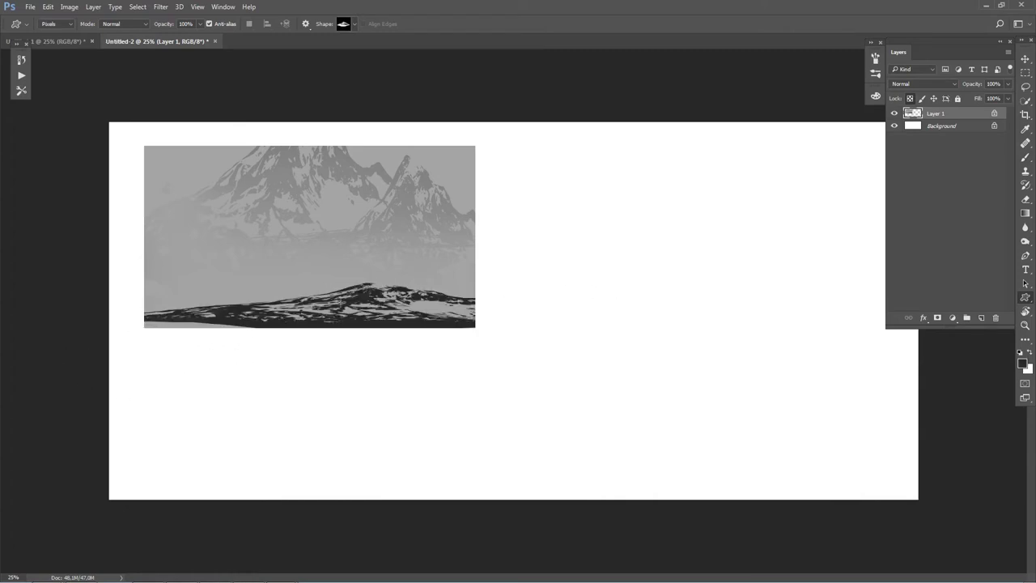
{"action": "left_click_drag", "start_coordinate": [116, 289], "coordinate": [484, 313]}
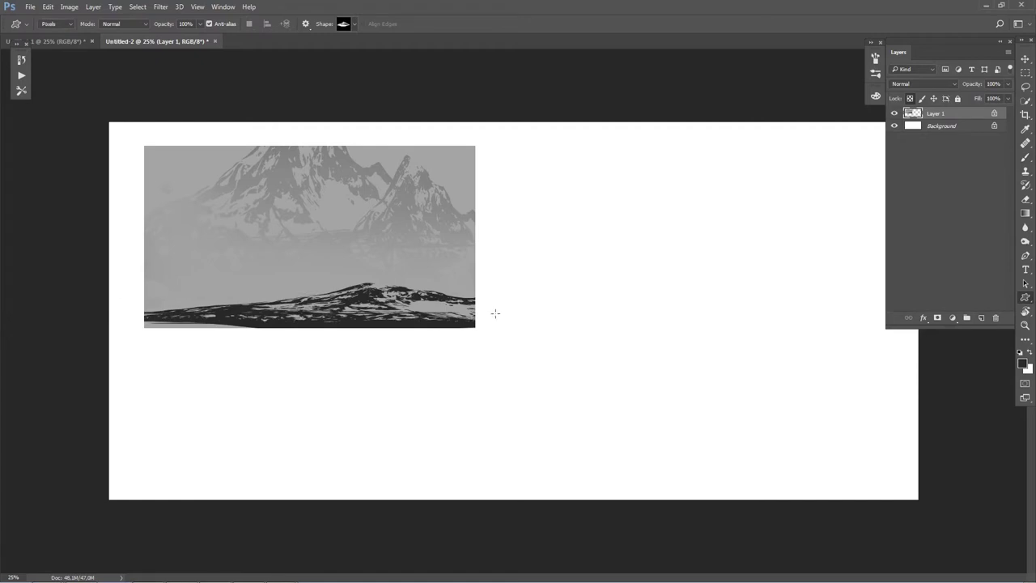
{"action": "left_click_drag", "start_coordinate": [586, 270], "coordinate": [89, 298]}
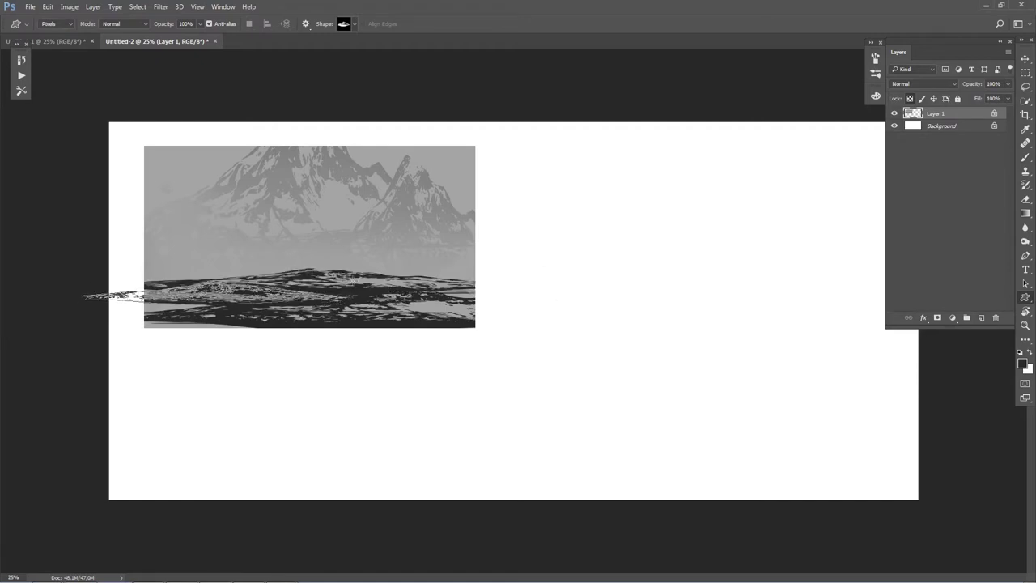
{"action": "left_click_drag", "start_coordinate": [189, 275], "coordinate": [128, 353]}
{"action": "left_click", "coordinate": [363, 285]}
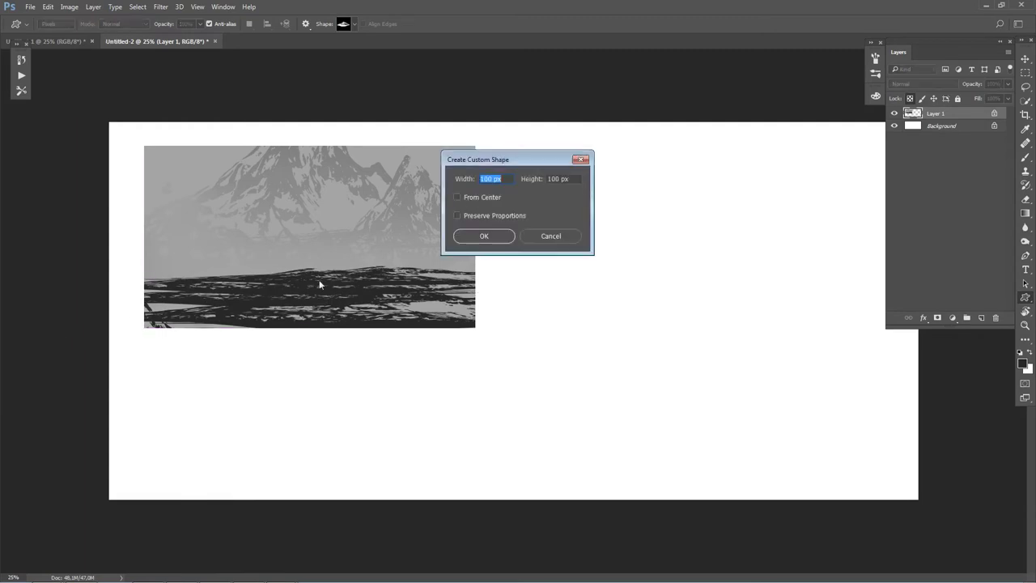
{"action": "left_click", "coordinate": [506, 235]}
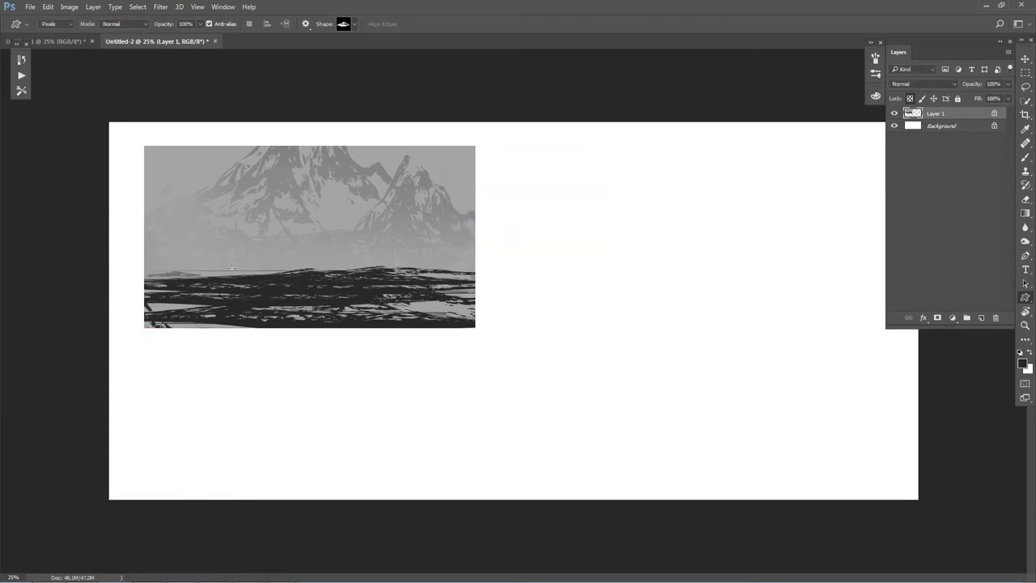
{"action": "key", "text": "ctrl+z"}
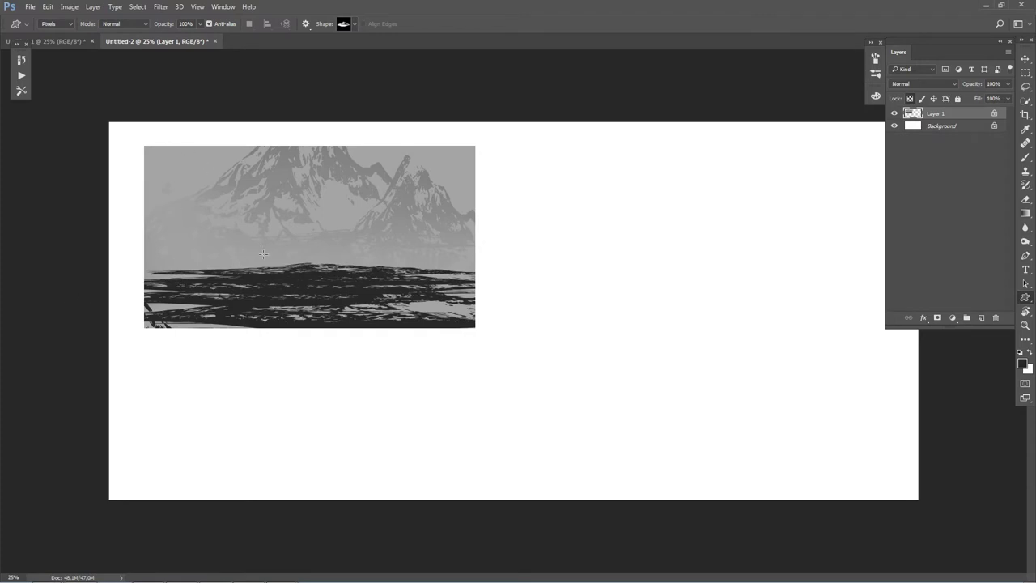
Brush light grey mist over the dark land, then add an empty Layer 2.
{"action": "key", "text": "b"}
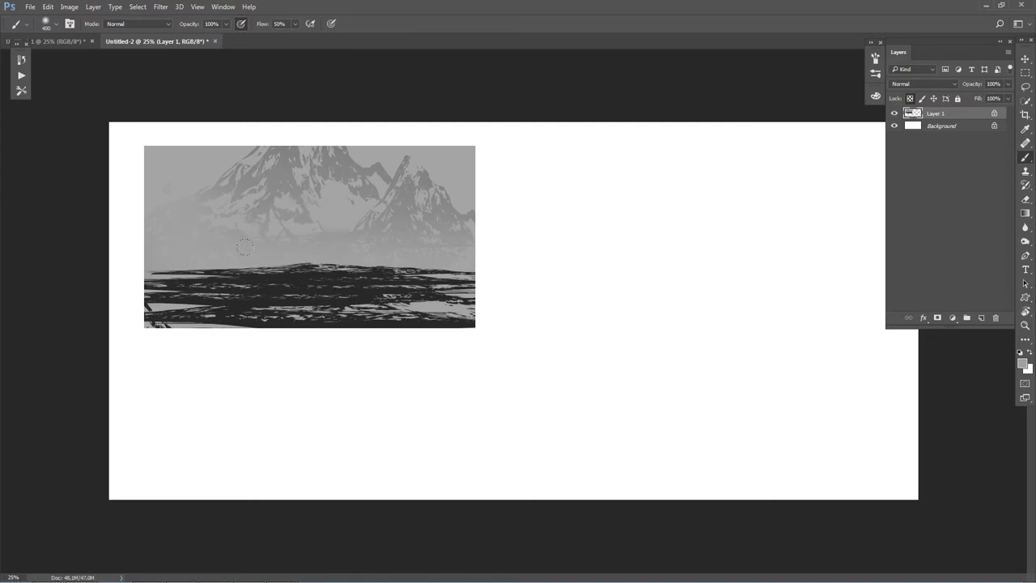
{"action": "left_click_drag", "start_coordinate": [244, 247], "coordinate": [470, 279]}
{"action": "mouse_move", "coordinate": [380, 279]}
{"action": "left_mouse_down"}
{"action": "mouse_move", "coordinate": [150, 280]}
{"action": "mouse_move", "coordinate": [438, 291]}
{"action": "mouse_move", "coordinate": [217, 261]}
{"action": "mouse_move", "coordinate": [474, 287]}
{"action": "left_mouse_up"}
{"action": "left_click_drag", "start_coordinate": [247, 292], "coordinate": [66, 281]}
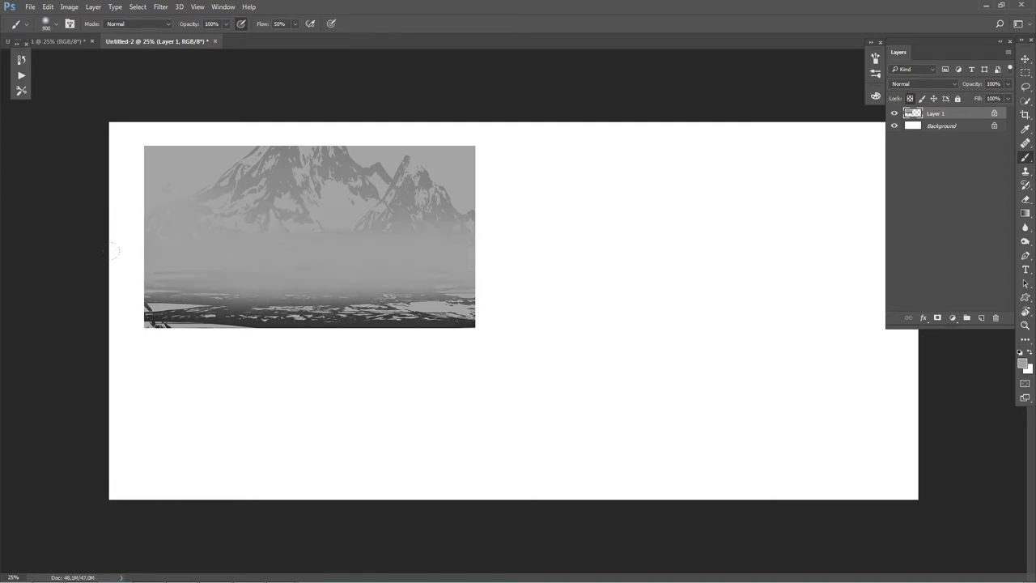
{"action": "key", "text": "ctrl+alt+z"}
{"action": "key", "text": "ctrl+alt+z"}
{"action": "key", "text": "ctrl+shift+z"}
{"action": "key", "text": "ctrl+shift+z"}
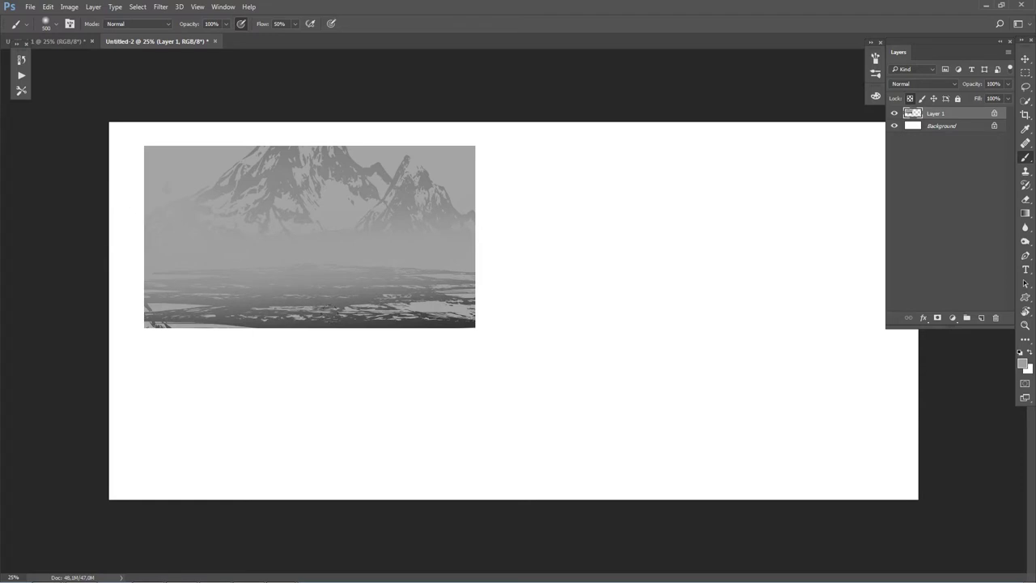
{"action": "left_click", "coordinate": [981, 319]}
Test a 300 px brush with dabs, undo them, and hide the mountain layer.
{"action": "right_click", "coordinate": [574, 214]}
{"action": "left_click", "coordinate": [693, 348]}
{"action": "left_click", "coordinate": [611, 207]}
{"action": "key", "text": "ctrl+z"}
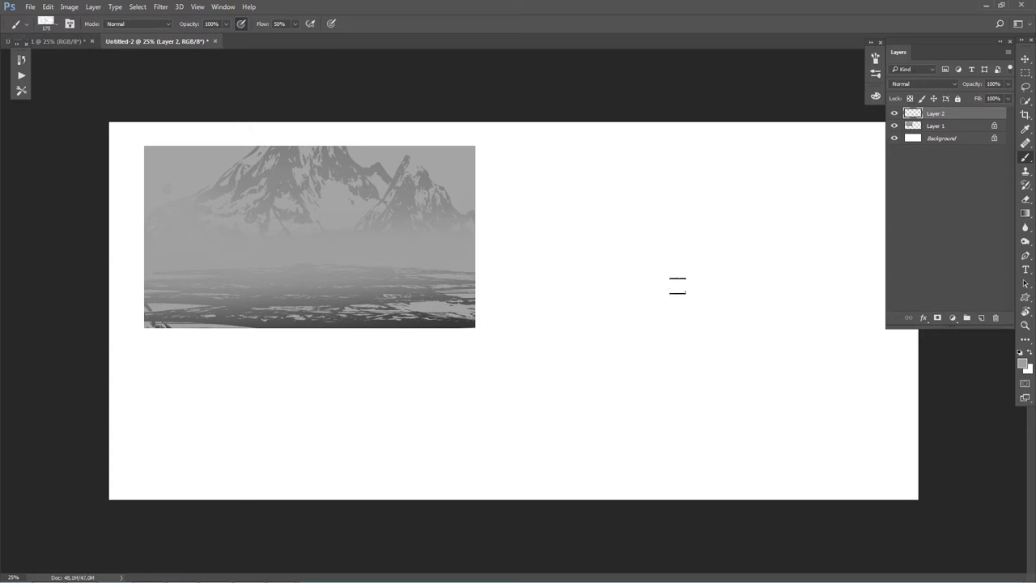
{"action": "left_click_drag", "start_coordinate": [672, 234], "coordinate": [673, 287]}
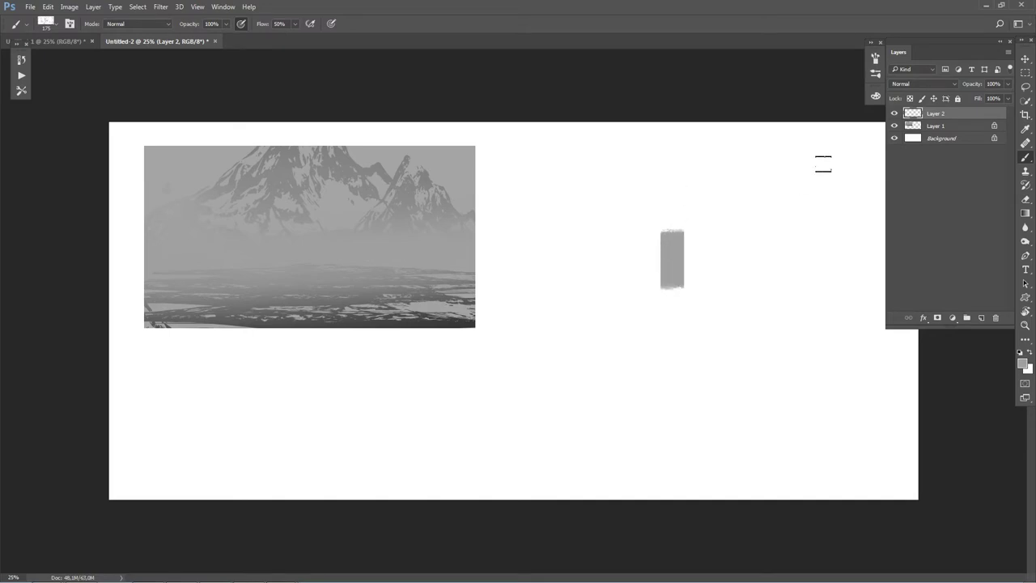
{"action": "key", "text": "ctrl+z"}
{"action": "left_click", "coordinate": [895, 126]}
Select the 649 px blocky custom brush and try it with a test stroke, then undo it.
{"action": "right_click", "coordinate": [624, 241]}
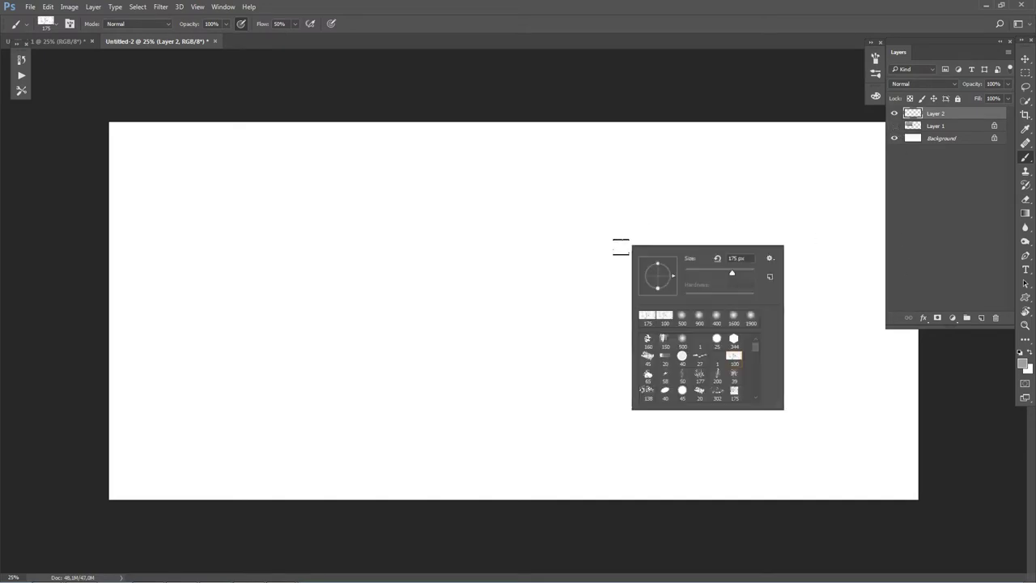
{"action": "left_click_drag", "start_coordinate": [755, 349], "coordinate": [756, 402]}
{"action": "left_click", "coordinate": [684, 392]}
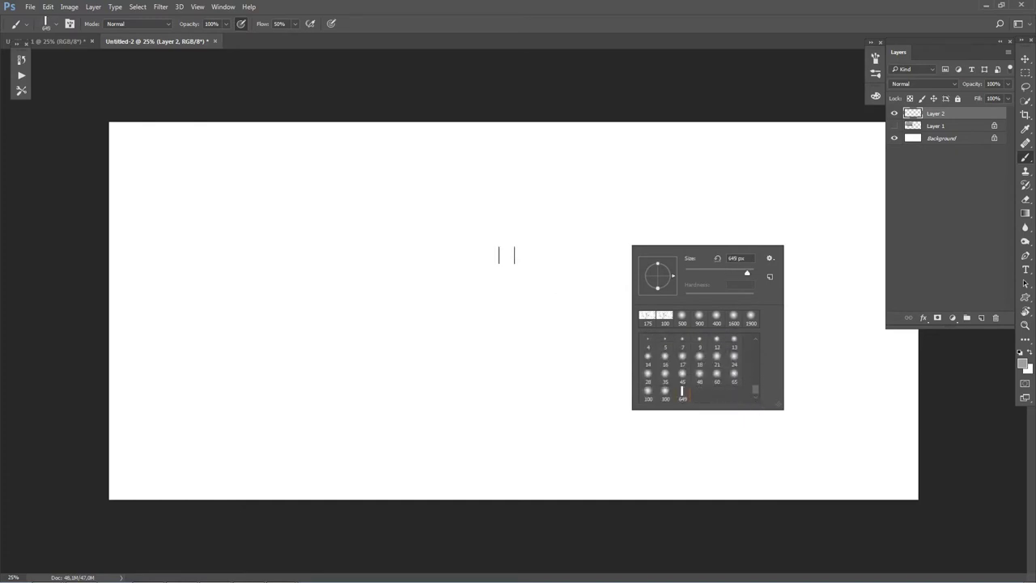
{"action": "left_click_drag", "start_coordinate": [484, 344], "coordinate": [609, 273]}
{"action": "key", "text": "ctrl+z"}
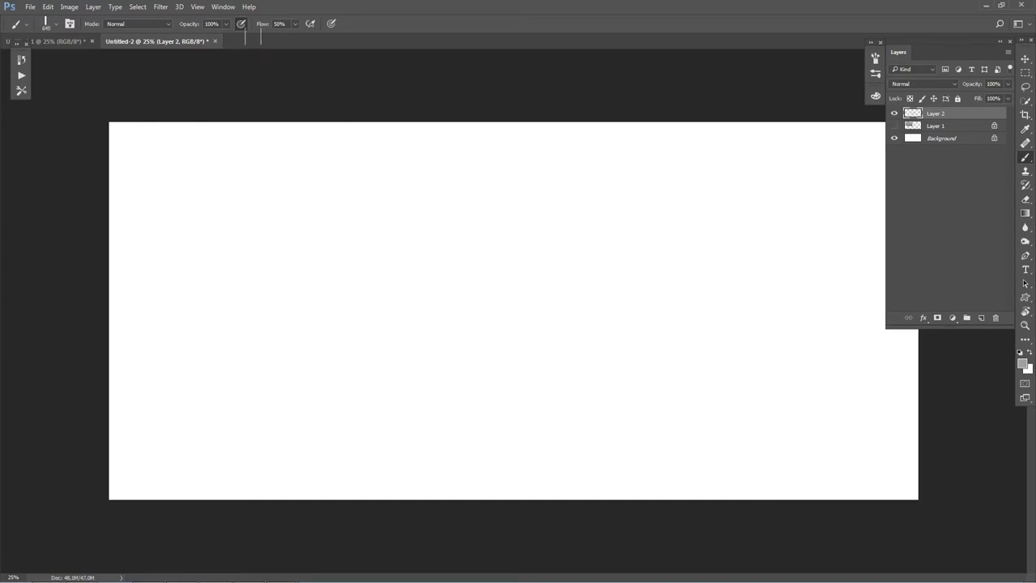
Set black as the paint colour and paint one wide blocky stroke on Layer 2.
{"action": "key", "text": "d"}
{"action": "key", "text": "x"}
{"action": "key", "text": "x"}
{"action": "right_click", "coordinate": [451, 216]}
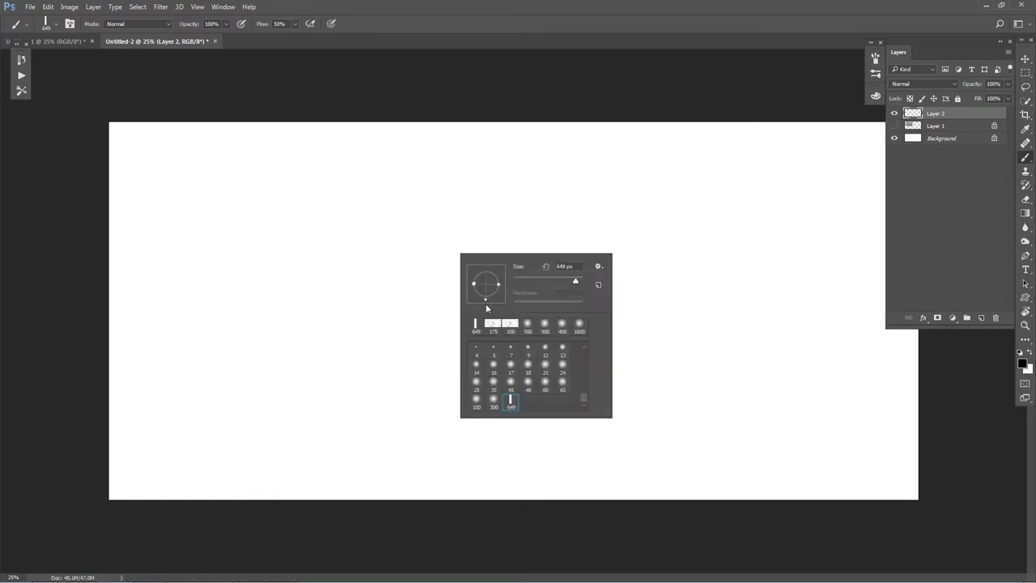
{"action": "left_click_drag", "start_coordinate": [340, 271], "coordinate": [363, 330]}
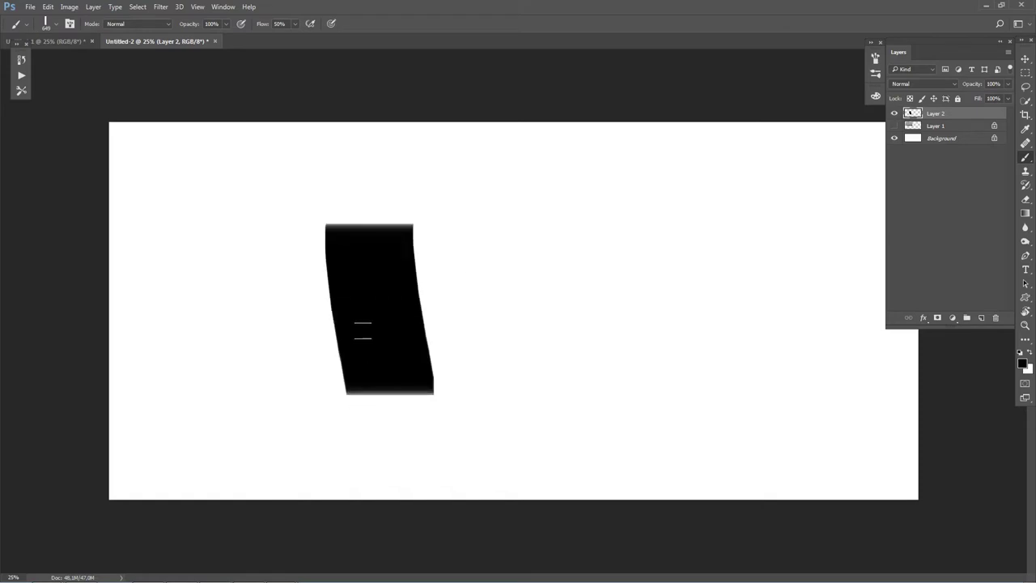
Paint a black stepped building mass with side blocks, a thin spire and a tall right column.
{"action": "key", "text": "ctrl+z"}
{"action": "mouse_move", "coordinate": [364, 226]}
{"action": "left_mouse_down"}
{"action": "mouse_move", "coordinate": [417, 226]}
{"action": "mouse_move", "coordinate": [453, 324]}
{"action": "mouse_move", "coordinate": [493, 296]}
{"action": "mouse_move", "coordinate": [421, 336]}
{"action": "mouse_move", "coordinate": [340, 360]}
{"action": "left_mouse_up"}
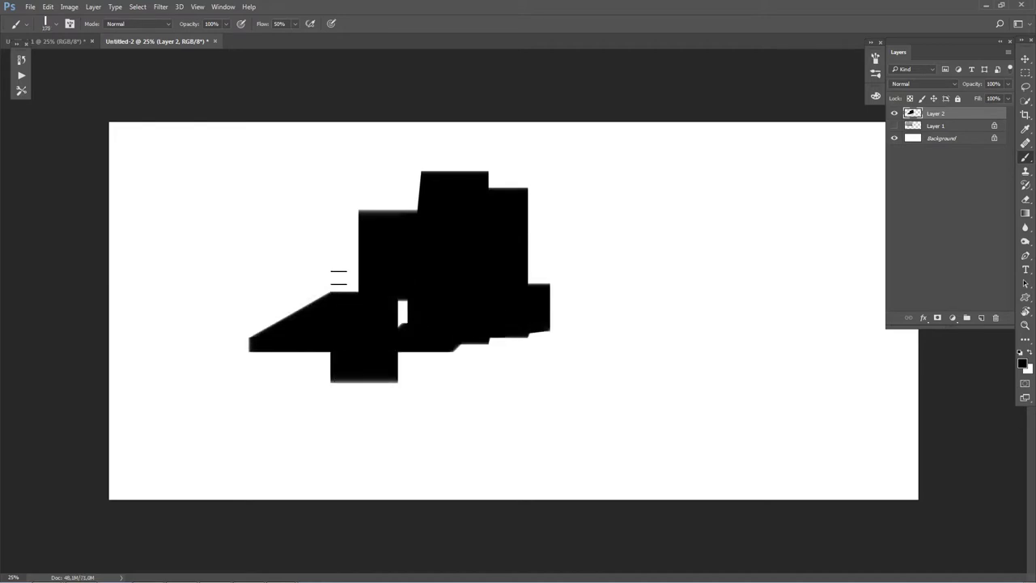
{"action": "left_click_drag", "start_coordinate": [339, 279], "coordinate": [340, 254]}
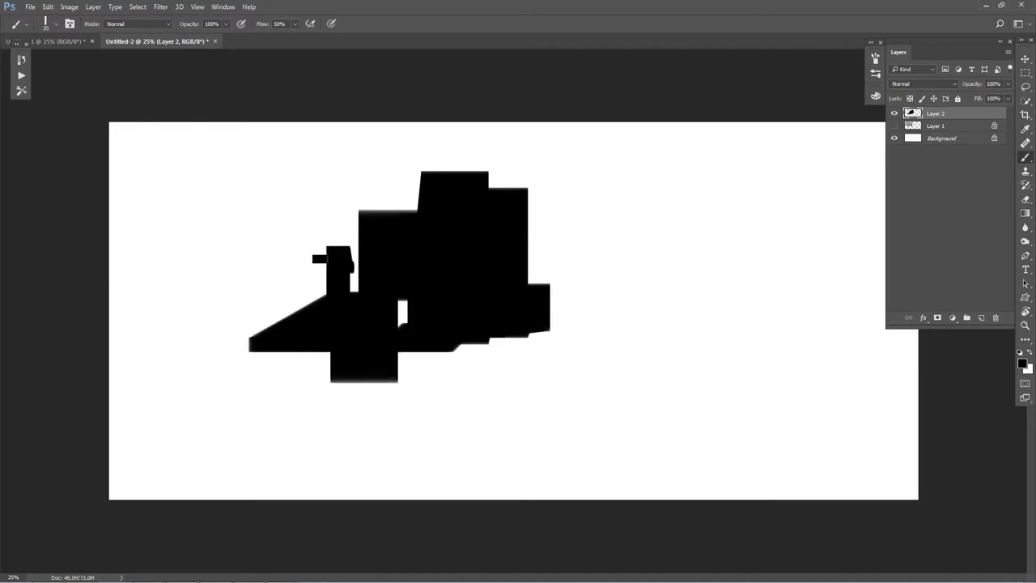
{"action": "mouse_move", "coordinate": [321, 209]}
{"action": "left_mouse_down"}
{"action": "mouse_move", "coordinate": [321, 357]}
{"action": "mouse_move", "coordinate": [334, 245]}
{"action": "left_mouse_up"}
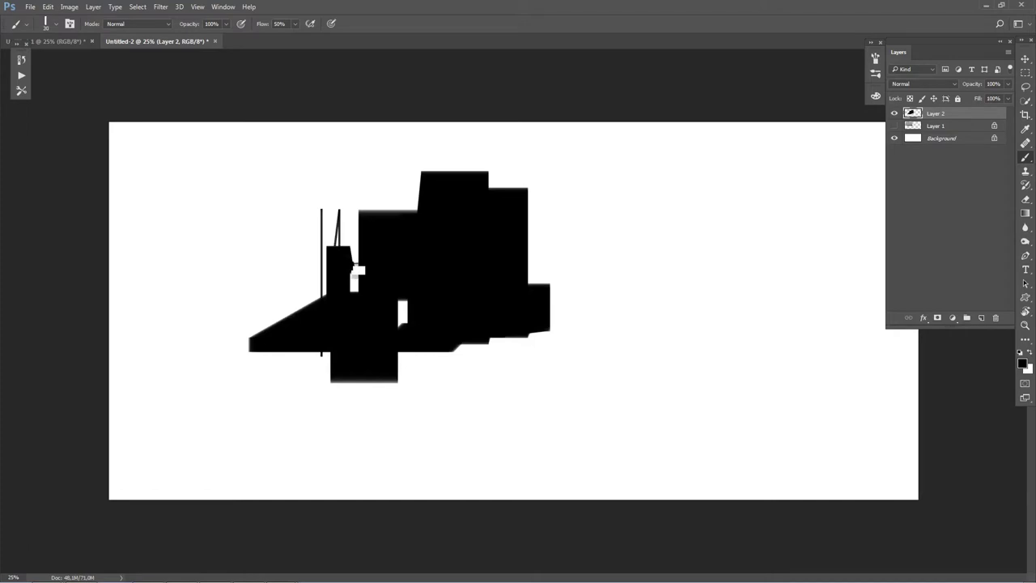
{"action": "mouse_move", "coordinate": [407, 319]}
{"action": "left_mouse_down"}
{"action": "mouse_move", "coordinate": [405, 340]}
{"action": "mouse_move", "coordinate": [456, 337]}
{"action": "left_mouse_up"}
{"action": "left_click_drag", "start_coordinate": [505, 190], "coordinate": [508, 151]}
{"action": "mouse_move", "coordinate": [540, 194]}
{"action": "left_mouse_down"}
{"action": "mouse_move", "coordinate": [540, 366]}
{"action": "mouse_move", "coordinate": [458, 347]}
{"action": "left_mouse_up"}
{"action": "left_click_drag", "start_coordinate": [306, 198], "coordinate": [280, 276]}
{"action": "mouse_move", "coordinate": [241, 237]}
{"action": "left_mouse_down"}
{"action": "mouse_move", "coordinate": [241, 324]}
{"action": "mouse_move", "coordinate": [224, 356]}
{"action": "left_mouse_up"}
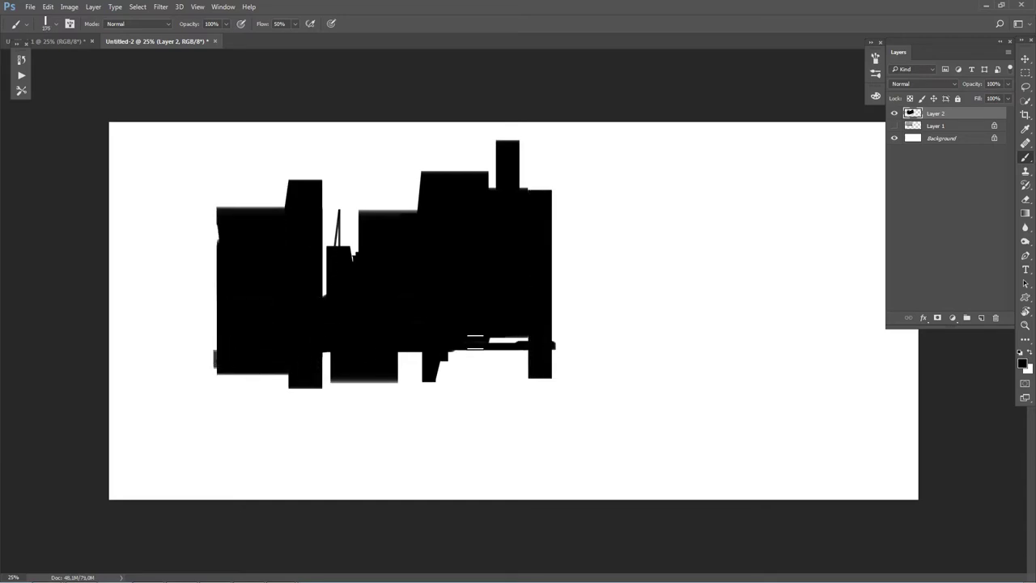
{"action": "left_click_drag", "start_coordinate": [417, 348], "coordinate": [485, 364]}
{"action": "left_click_drag", "start_coordinate": [559, 235], "coordinate": [560, 348]}
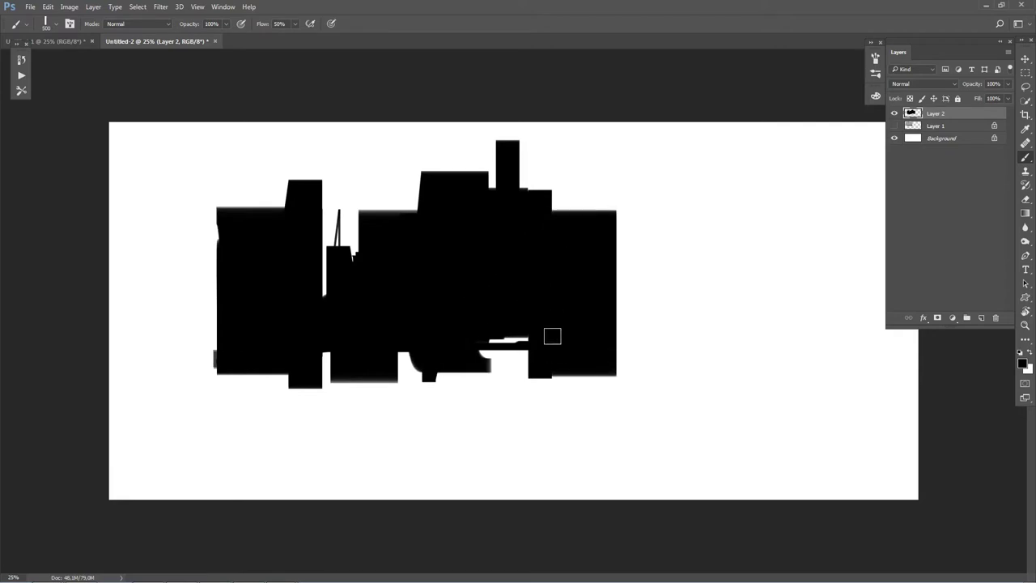
Paint in white to carve notches and trim the centre and right blocks' edges.
{"action": "left_click", "coordinate": [216, 170], "text": "alt"}
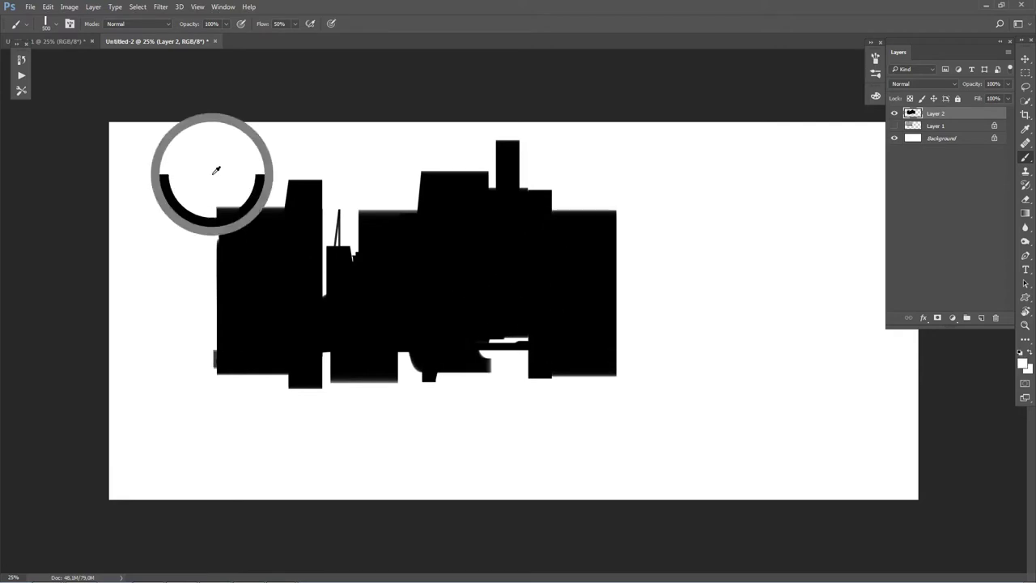
{"action": "mouse_move", "coordinate": [204, 246]}
{"action": "left_mouse_down"}
{"action": "mouse_move", "coordinate": [233, 158]}
{"action": "mouse_move", "coordinate": [262, 210]}
{"action": "mouse_move", "coordinate": [243, 347]}
{"action": "mouse_move", "coordinate": [280, 292]}
{"action": "mouse_move", "coordinate": [349, 248]}
{"action": "mouse_move", "coordinate": [405, 190]}
{"action": "left_mouse_up"}
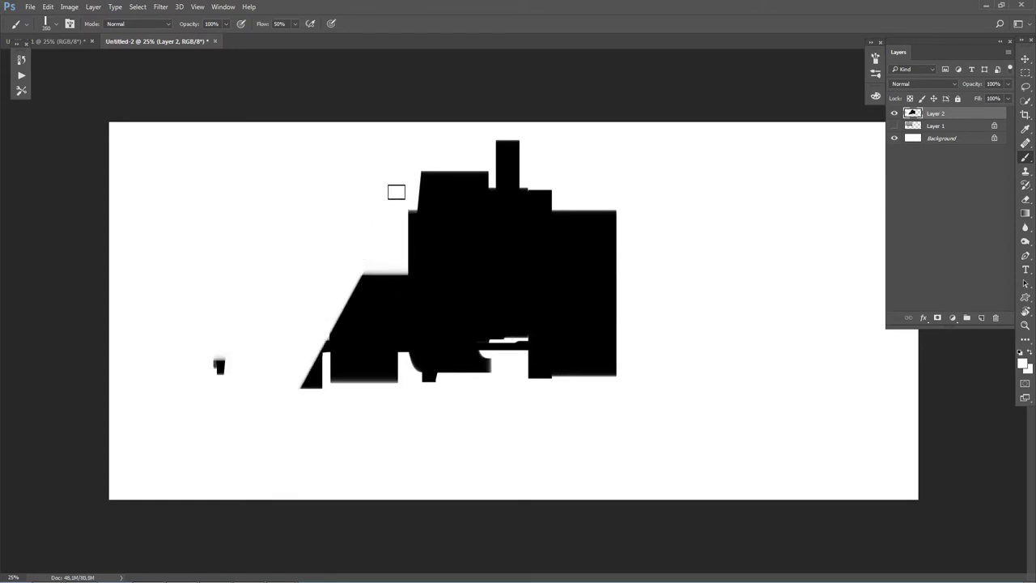
{"action": "key", "text": "ctrl+z"}
{"action": "left_click_drag", "start_coordinate": [414, 167], "coordinate": [425, 271]}
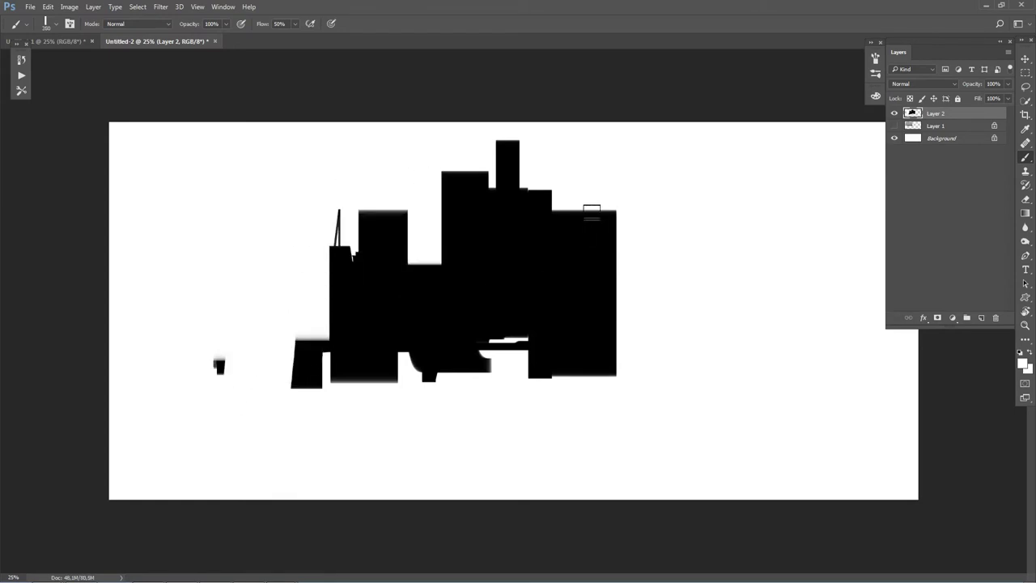
{"action": "left_click_drag", "start_coordinate": [602, 204], "coordinate": [585, 297]}
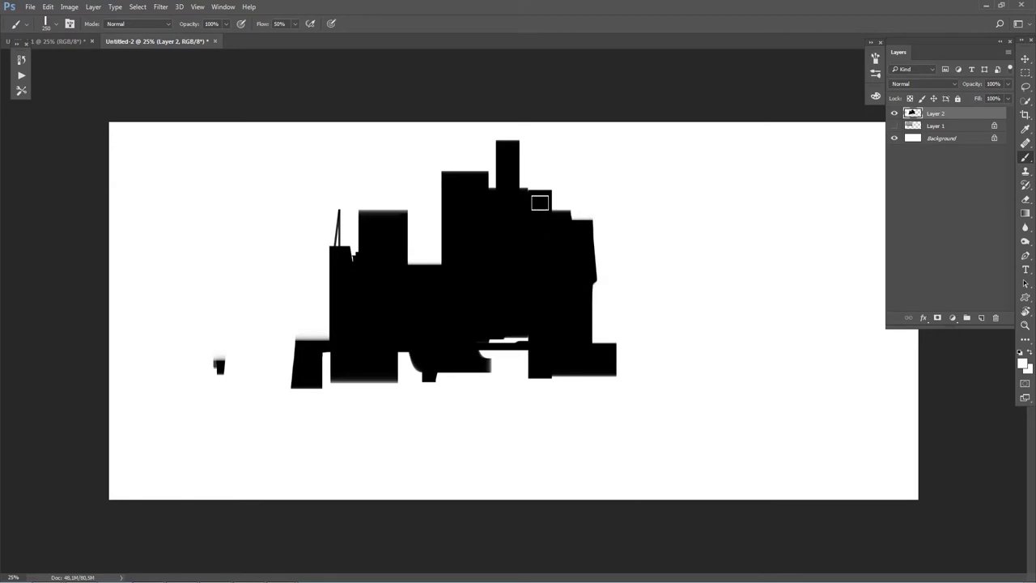
{"action": "left_click_drag", "start_coordinate": [601, 222], "coordinate": [601, 325]}
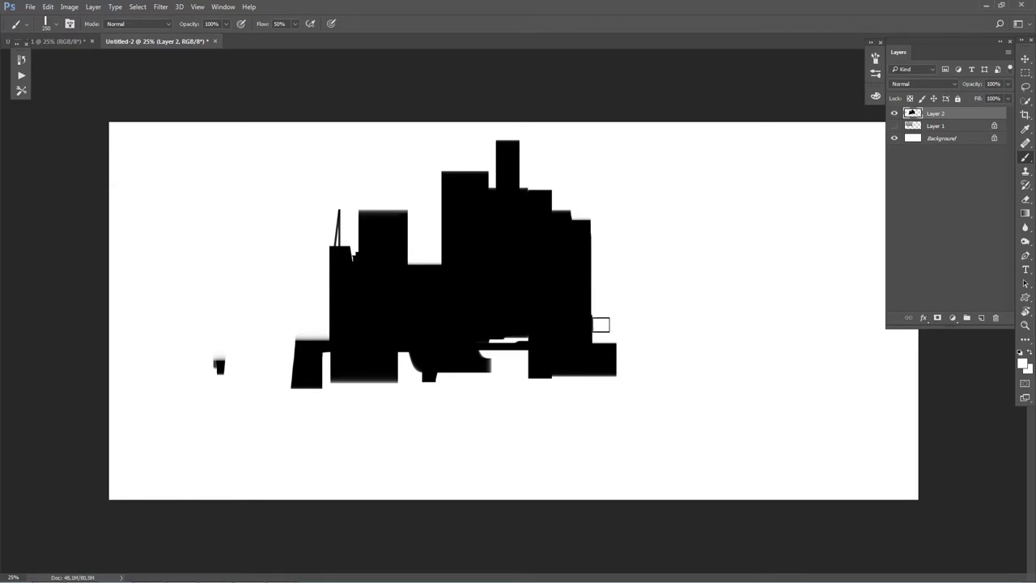
{"action": "left_click_drag", "start_coordinate": [430, 237], "coordinate": [446, 263]}
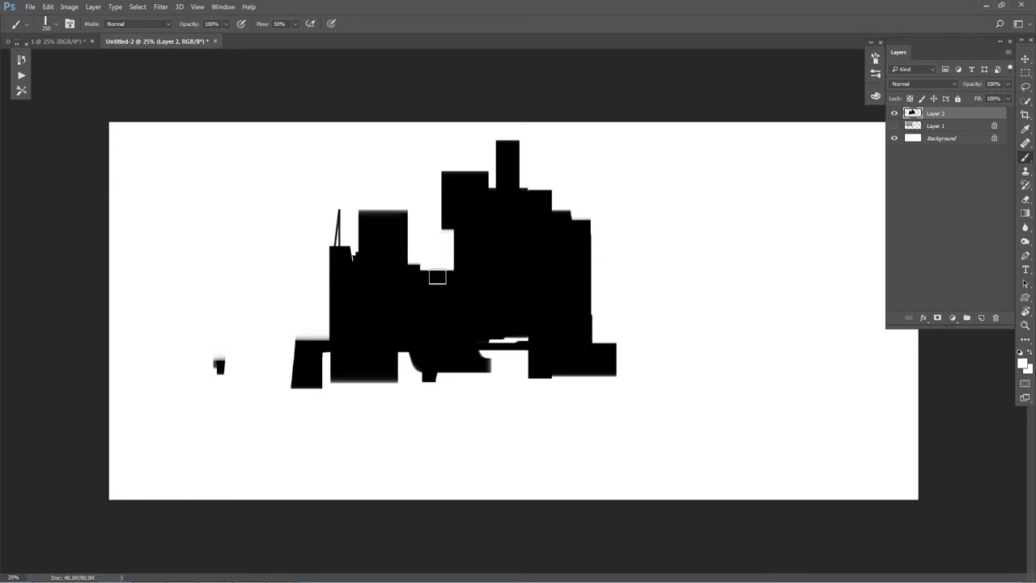
{"action": "left_click_drag", "start_coordinate": [395, 201], "coordinate": [393, 251]}
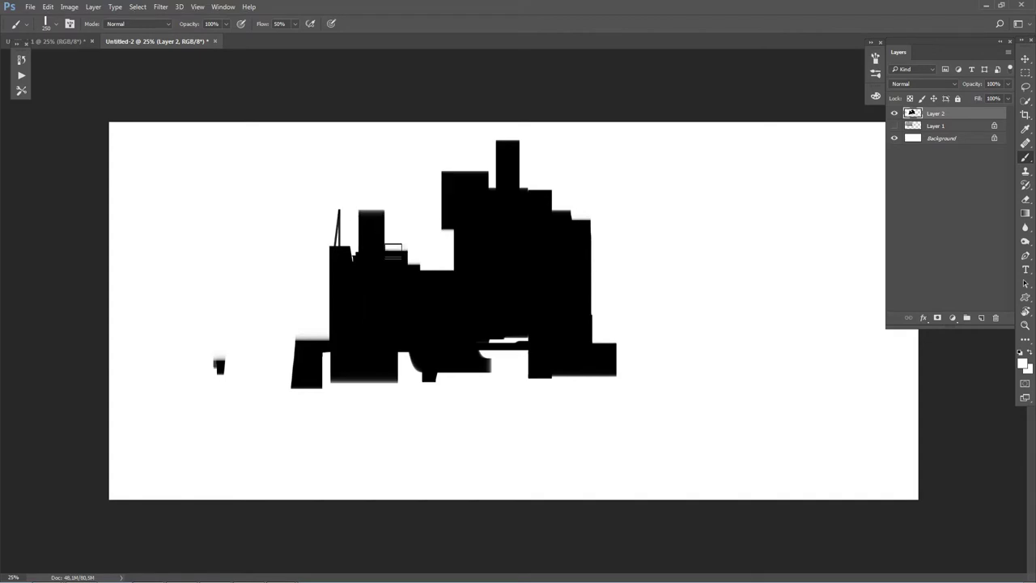
{"action": "mouse_move", "coordinate": [451, 359]}
{"action": "left_mouse_down"}
{"action": "mouse_move", "coordinate": [419, 369]}
{"action": "mouse_move", "coordinate": [458, 370]}
{"action": "mouse_move", "coordinate": [446, 359]}
{"action": "mouse_move", "coordinate": [430, 370]}
{"action": "mouse_move", "coordinate": [409, 363]}
{"action": "left_mouse_up"}
{"action": "left_click_drag", "start_coordinate": [482, 355], "coordinate": [446, 384]}
{"action": "mouse_move", "coordinate": [586, 344]}
{"action": "left_mouse_down"}
{"action": "mouse_move", "coordinate": [604, 342]}
{"action": "mouse_move", "coordinate": [611, 372]}
{"action": "left_mouse_up"}
Paint out the stray small blocks, thin spike and lower-left blot in white.
{"action": "left_click", "coordinate": [324, 277], "text": "shift"}
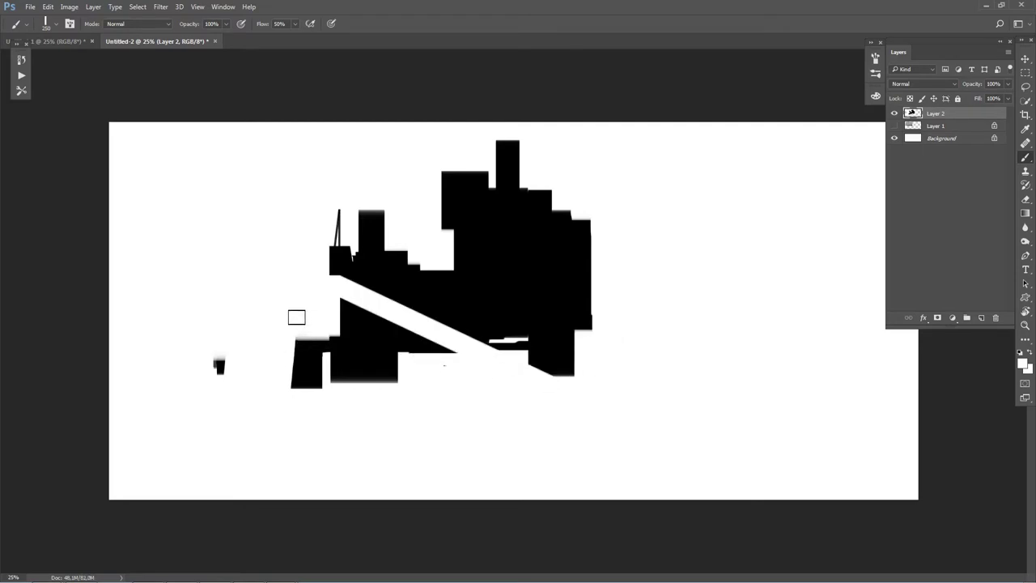
{"action": "key", "text": "ctrl+z"}
{"action": "mouse_move", "coordinate": [287, 332]}
{"action": "left_mouse_down"}
{"action": "mouse_move", "coordinate": [307, 332]}
{"action": "mouse_move", "coordinate": [318, 404]}
{"action": "left_mouse_up"}
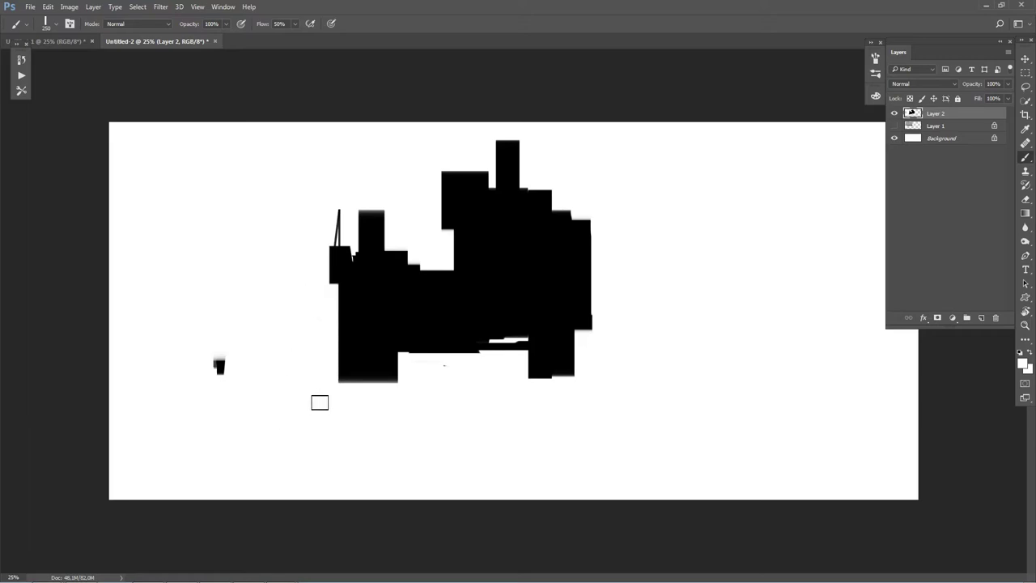
{"action": "left_click_drag", "start_coordinate": [324, 215], "coordinate": [324, 261]}
{"action": "left_click_drag", "start_coordinate": [332, 381], "coordinate": [349, 258]}
{"action": "left_click_drag", "start_coordinate": [345, 218], "coordinate": [347, 318]}
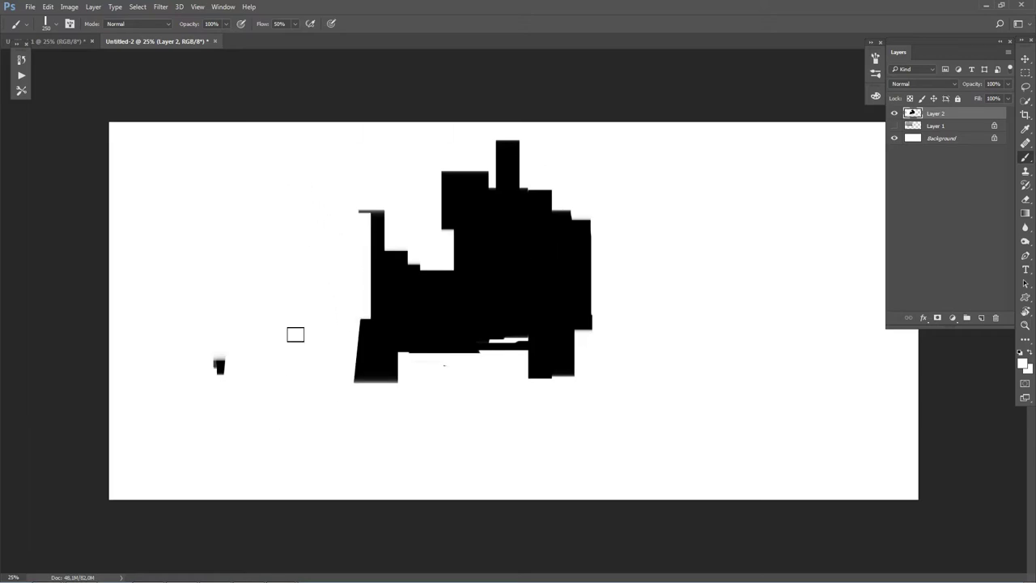
{"action": "left_click_drag", "start_coordinate": [238, 335], "coordinate": [213, 393]}
Flatten and straighten the silhouette's bottom edge with white strokes.
{"action": "left_click_drag", "start_coordinate": [359, 371], "coordinate": [567, 369]}
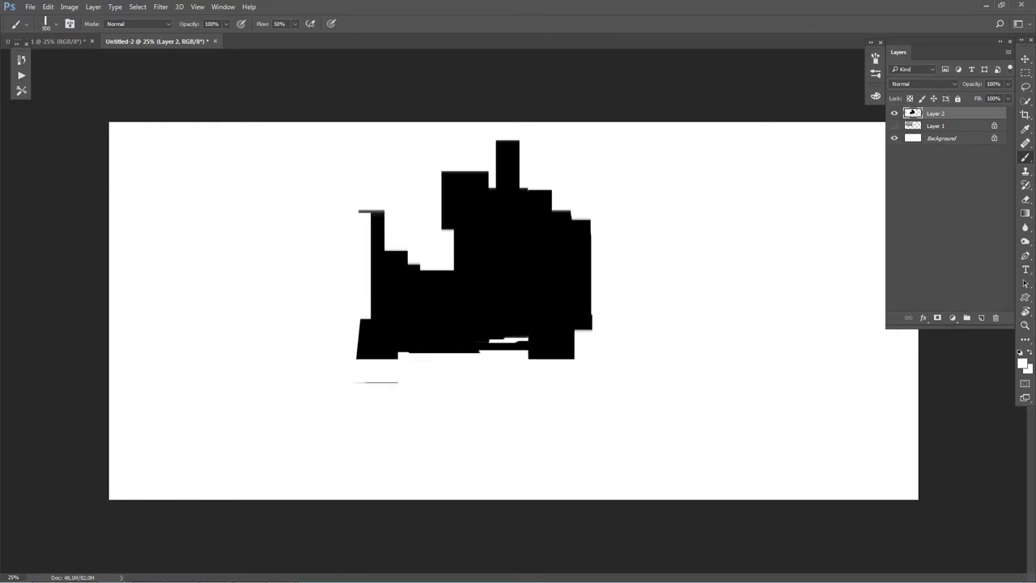
{"action": "left_click_drag", "start_coordinate": [361, 353], "coordinate": [571, 347]}
{"action": "left_click_drag", "start_coordinate": [314, 335], "coordinate": [600, 340]}
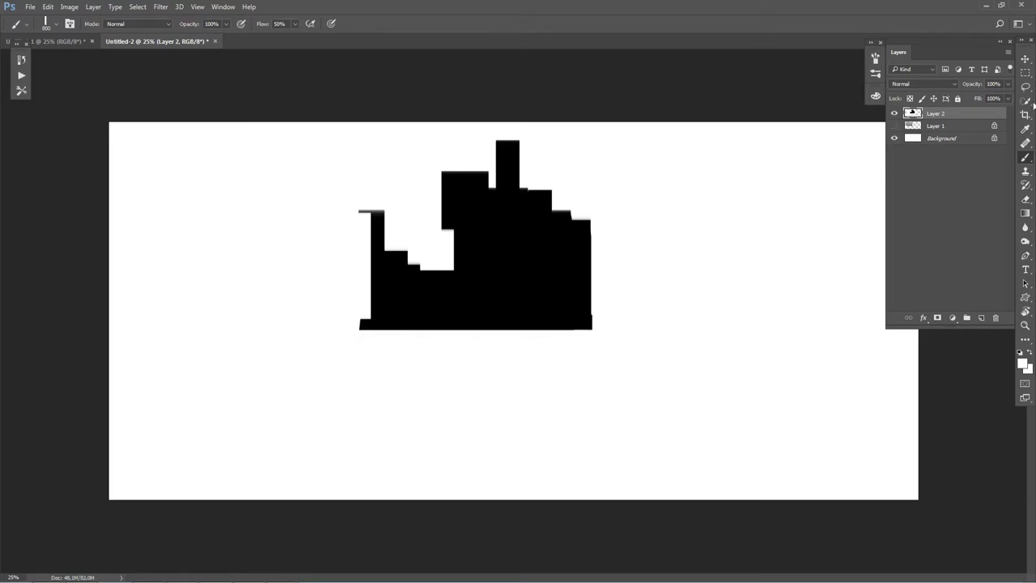
{"action": "left_click", "coordinate": [1026, 72]}
Select the black silhouette with Color Range and convert it to a work path.
{"action": "right_click", "coordinate": [556, 299]}
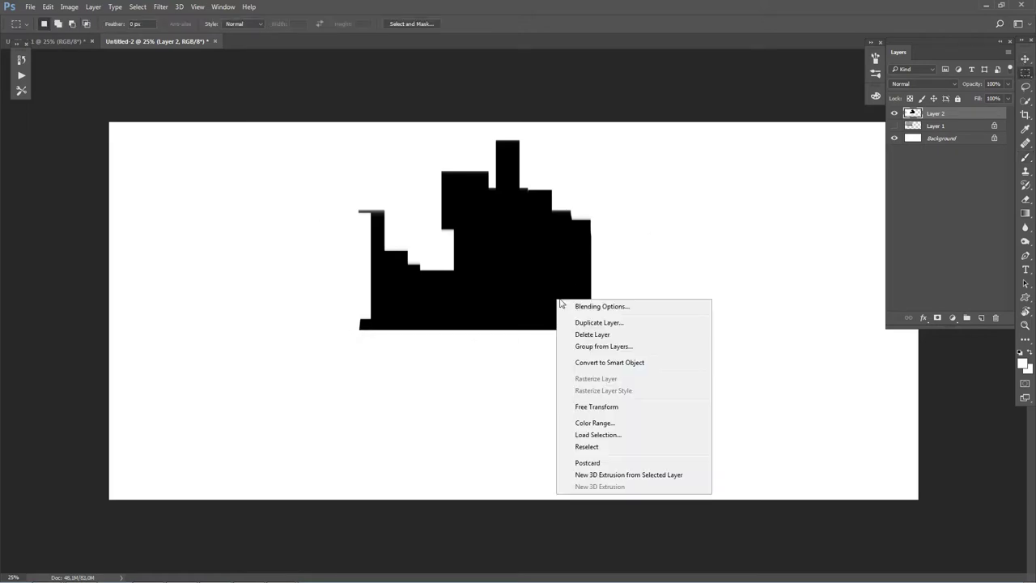
{"action": "left_click", "coordinate": [616, 423]}
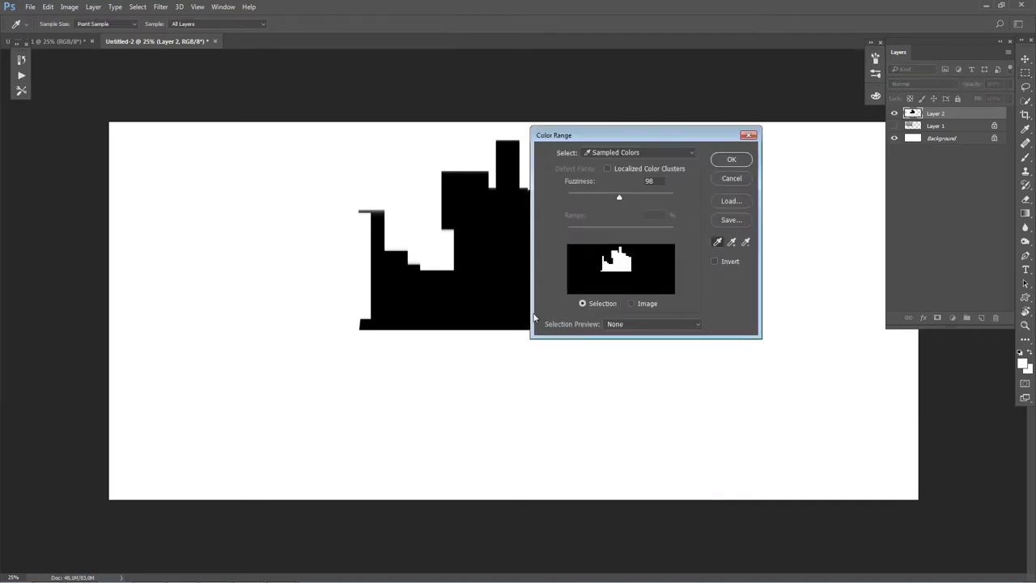
{"action": "left_click", "coordinate": [723, 163]}
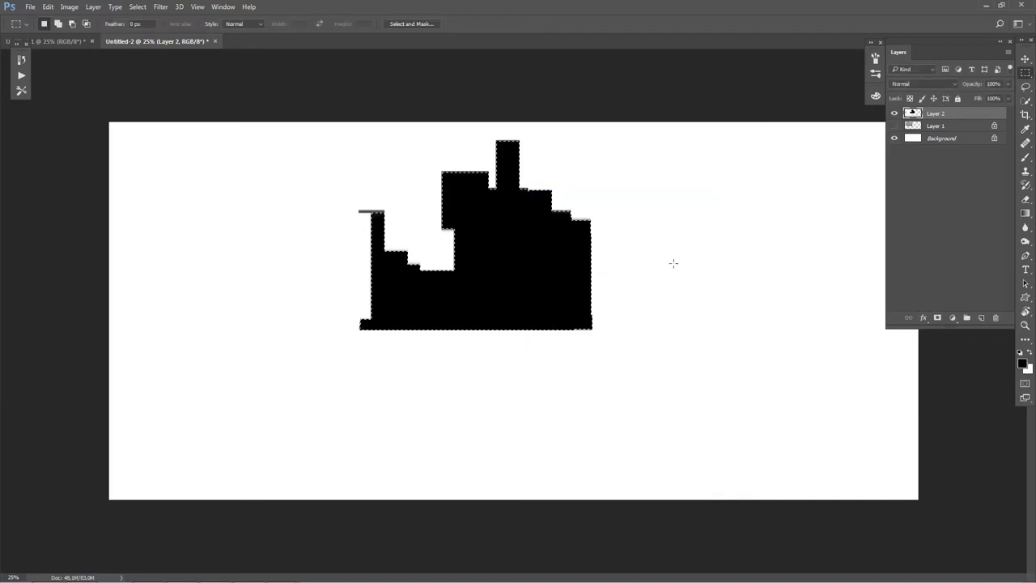
{"action": "right_click", "coordinate": [542, 251]}
{"action": "left_click", "coordinate": [584, 320]}
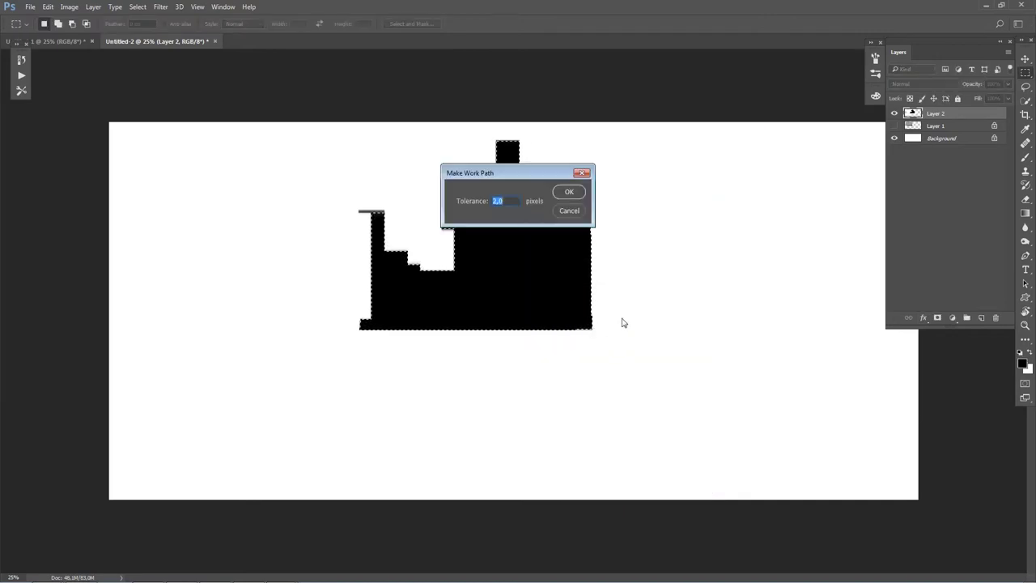
{"action": "key", "text": "Return"}
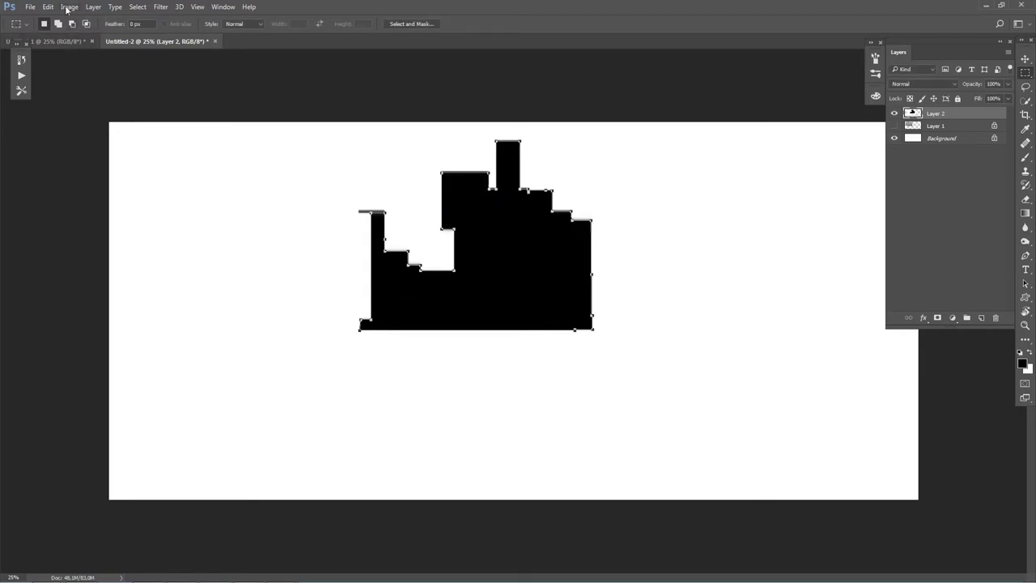
Define the path as a custom shape, remove the silhouette layer, and show the mountain layer.
{"action": "left_click", "coordinate": [48, 6]}
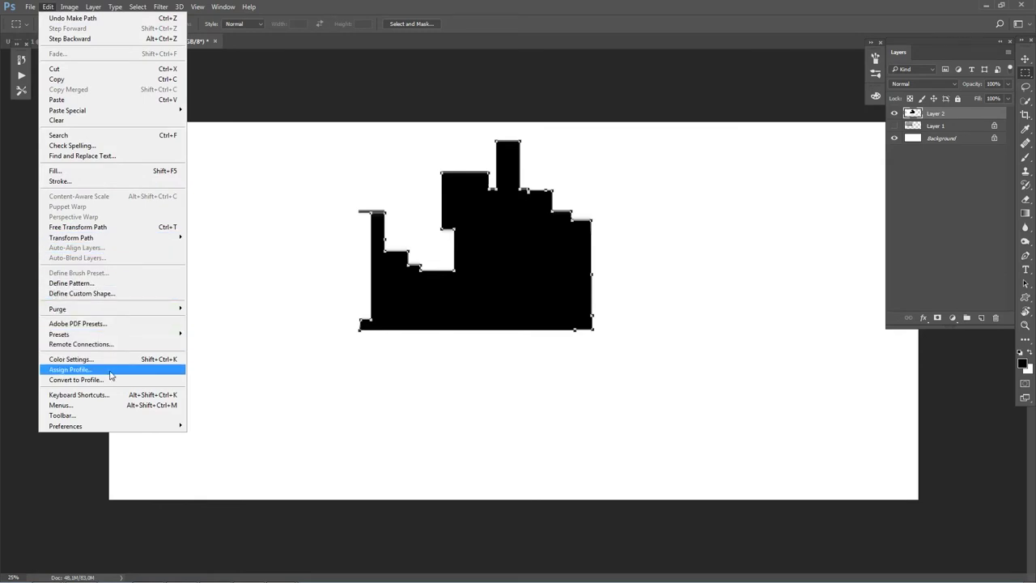
{"action": "left_click", "coordinate": [112, 301]}
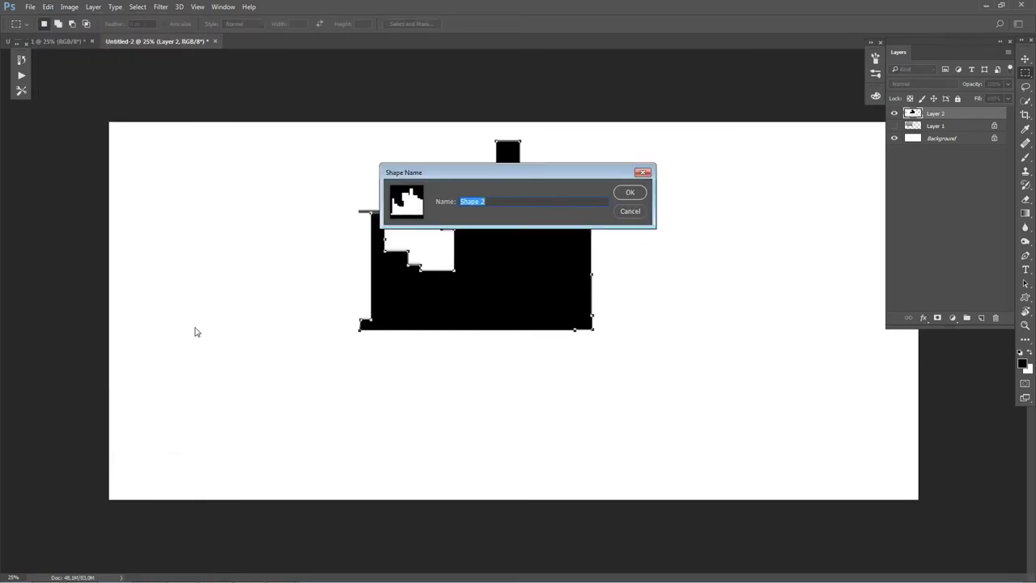
{"action": "left_click", "coordinate": [628, 194]}
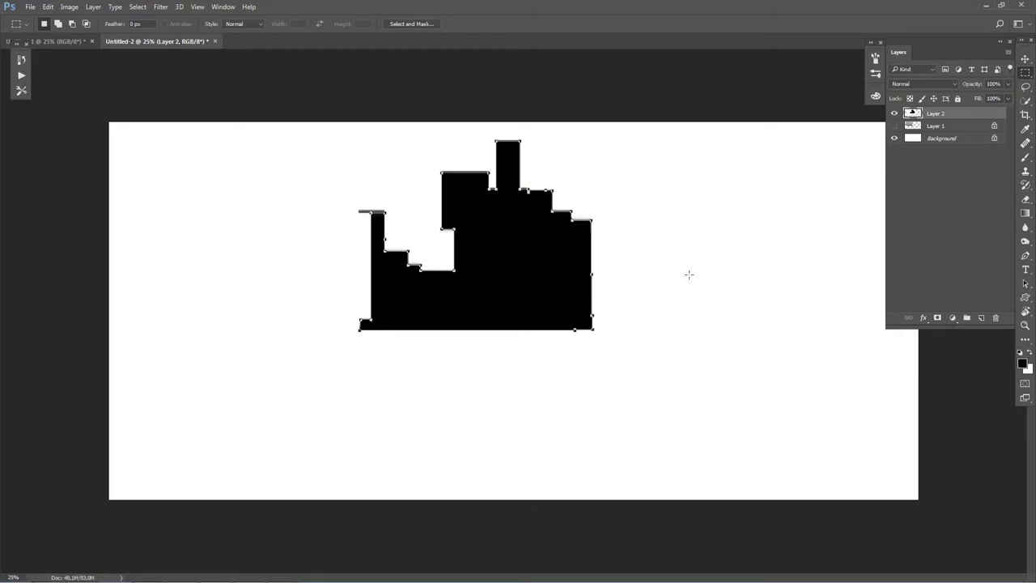
{"action": "key", "text": "ctrl+z"}
{"action": "left_click", "coordinate": [894, 114]}
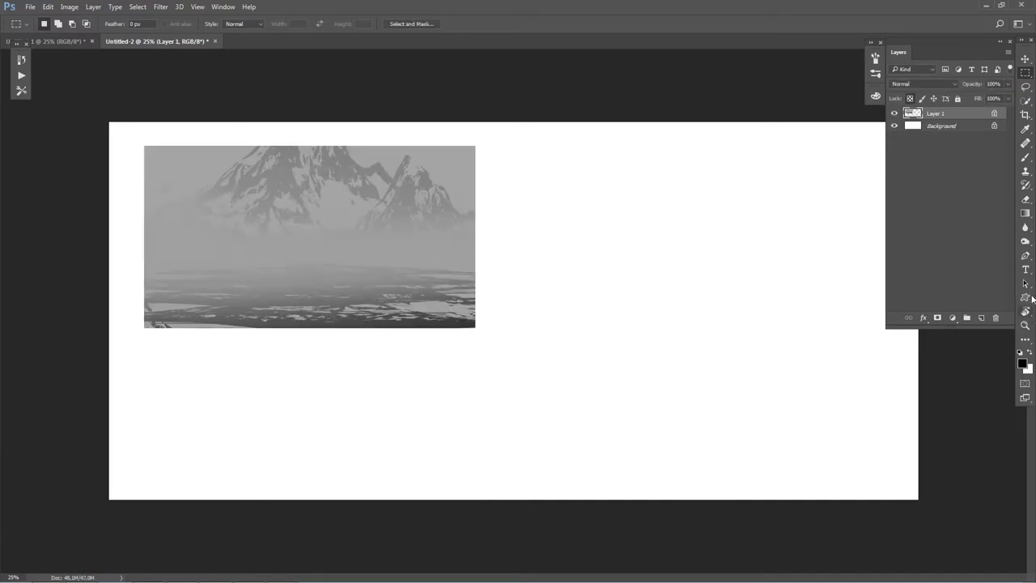
Pick the new city silhouette custom shape, draw a trial over the image, and undo it.
{"action": "left_click", "coordinate": [1025, 300]}
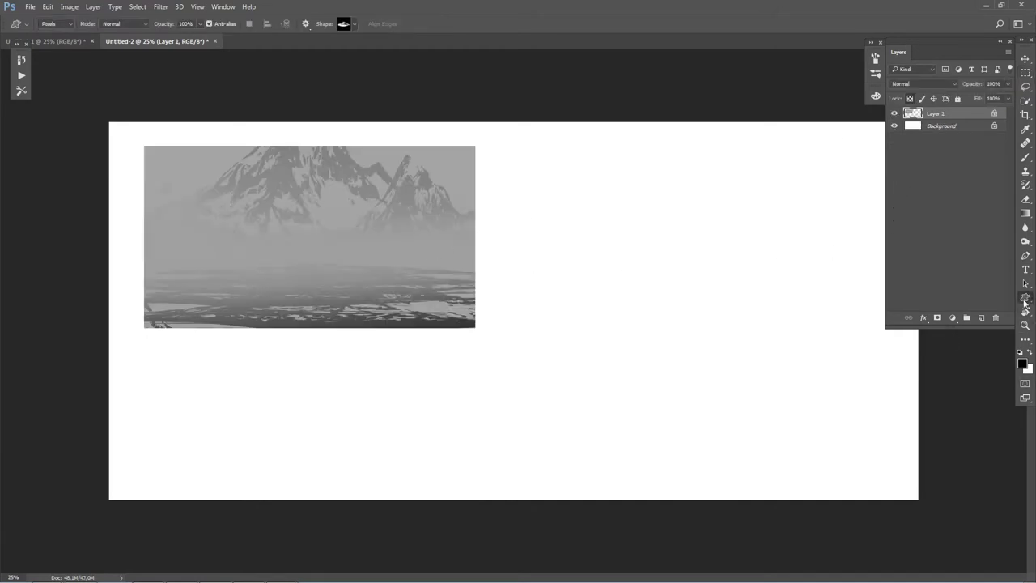
{"action": "left_click", "coordinate": [351, 30]}
{"action": "left_click", "coordinate": [348, 102]}
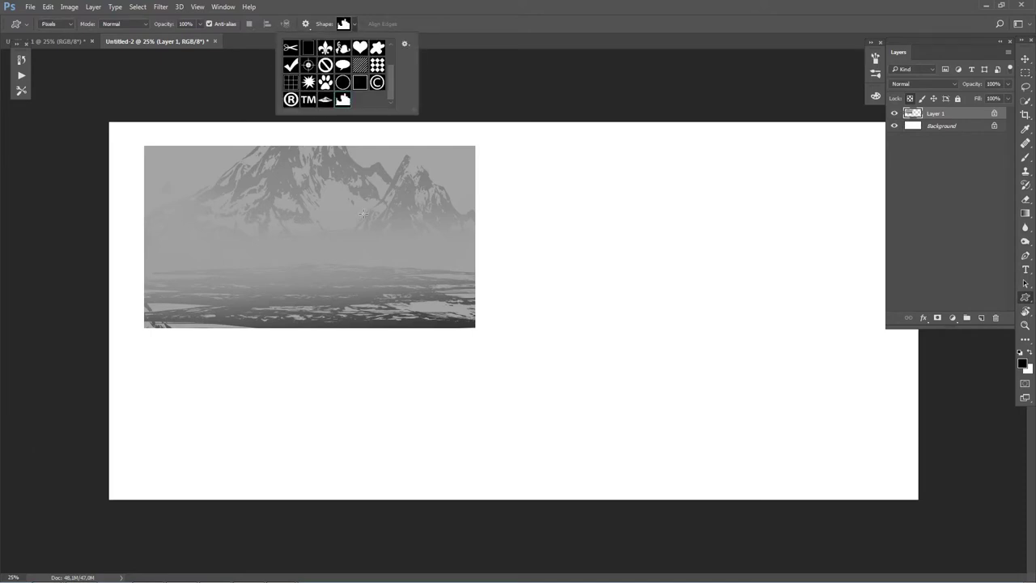
{"action": "left_click_drag", "start_coordinate": [364, 213], "coordinate": [433, 325]}
{"action": "key", "text": "ctrl+z"}
On a new empty layer, draw three skyline silhouettes, then undo two of them.
{"action": "left_click", "coordinate": [981, 318]}
{"action": "mouse_move", "coordinate": [393, 196]}
{"action": "left_mouse_down"}
{"action": "mouse_move", "coordinate": [449, 285]}
{"action": "mouse_move", "coordinate": [270, 289]}
{"action": "left_mouse_up"}
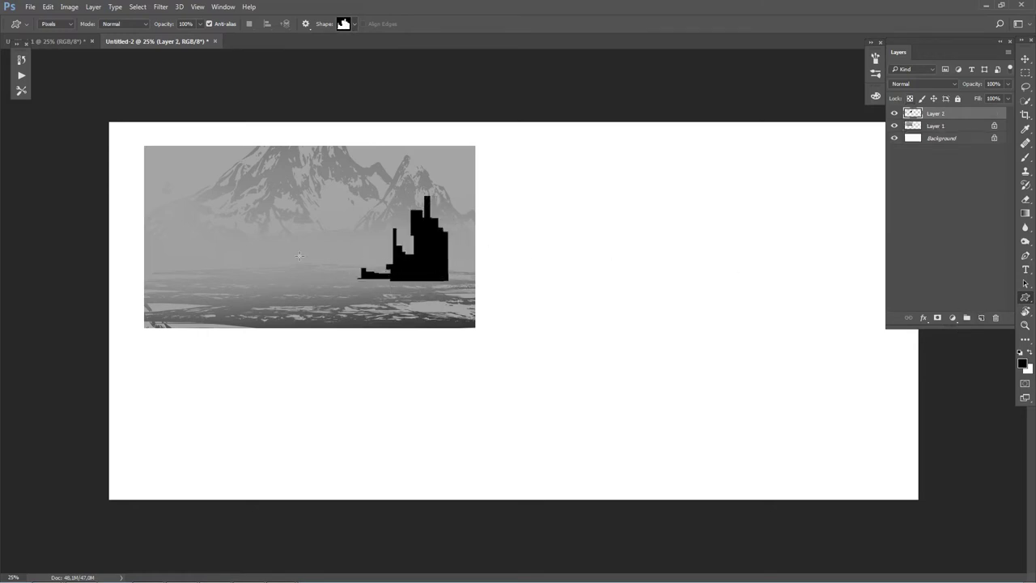
{"action": "left_click_drag", "start_coordinate": [397, 271], "coordinate": [267, 253]}
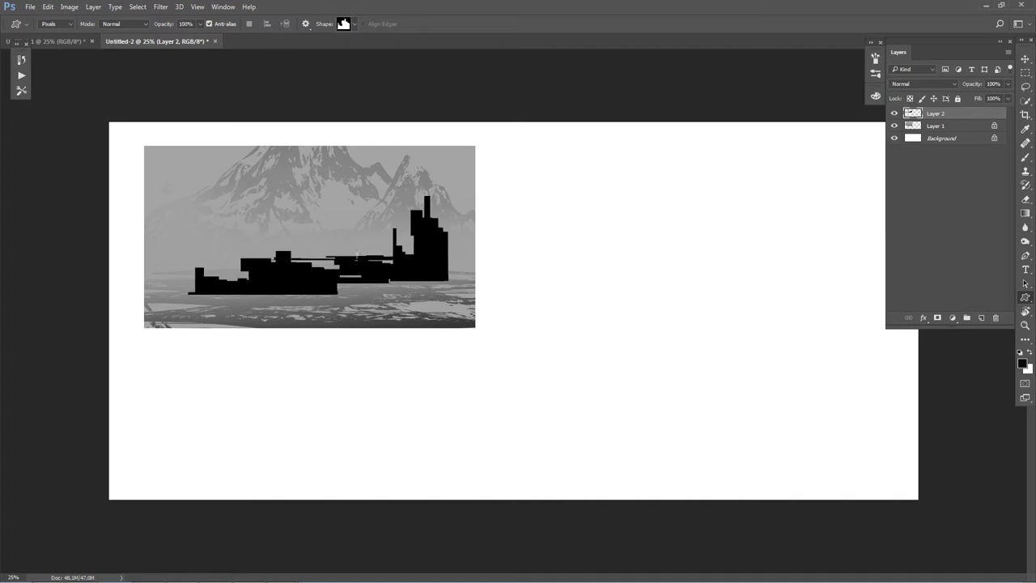
{"action": "mouse_move", "coordinate": [116, 185]}
{"action": "left_mouse_down"}
{"action": "mouse_move", "coordinate": [327, 303]}
{"action": "mouse_move", "coordinate": [477, 297]}
{"action": "left_mouse_up"}
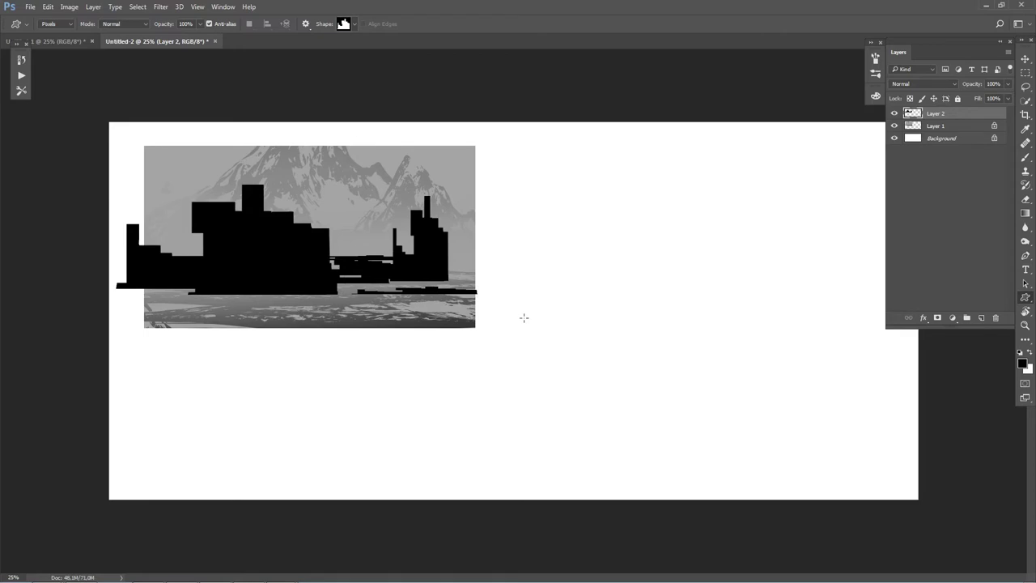
{"action": "key", "text": "ctrl+alt+z"}
{"action": "key", "text": "ctrl+alt+z"}
{"action": "key", "text": "ctrl+alt+z"}
{"action": "key", "text": "ctrl+alt+z"}
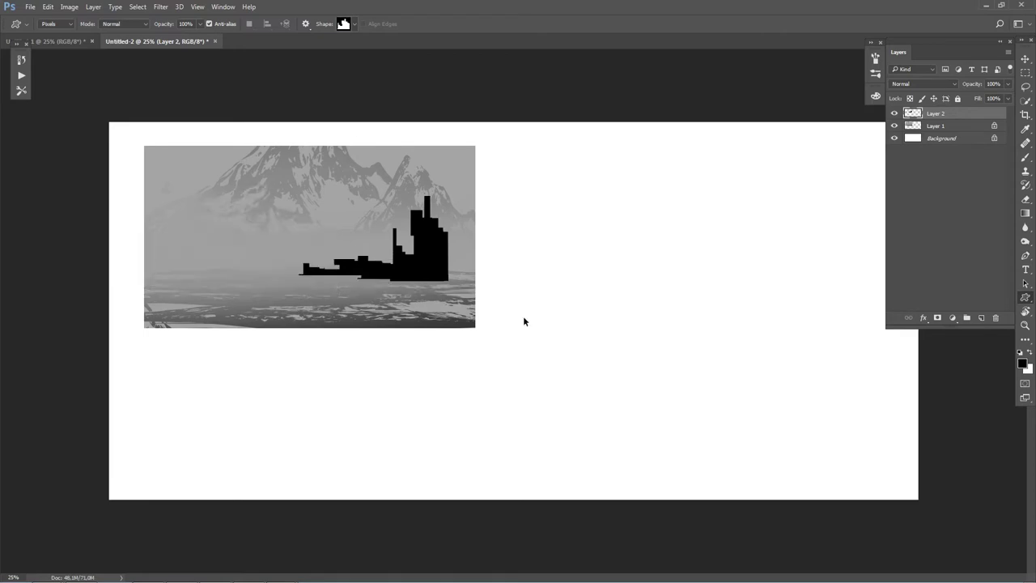
{"action": "key", "text": "ctrl+alt+z"}
{"action": "key", "text": "ctrl+alt+z"}
{"action": "key", "text": "ctrl+alt+z"}
{"action": "key", "text": "ctrl+alt+z"}
{"action": "key", "text": "ctrl+alt+z"}
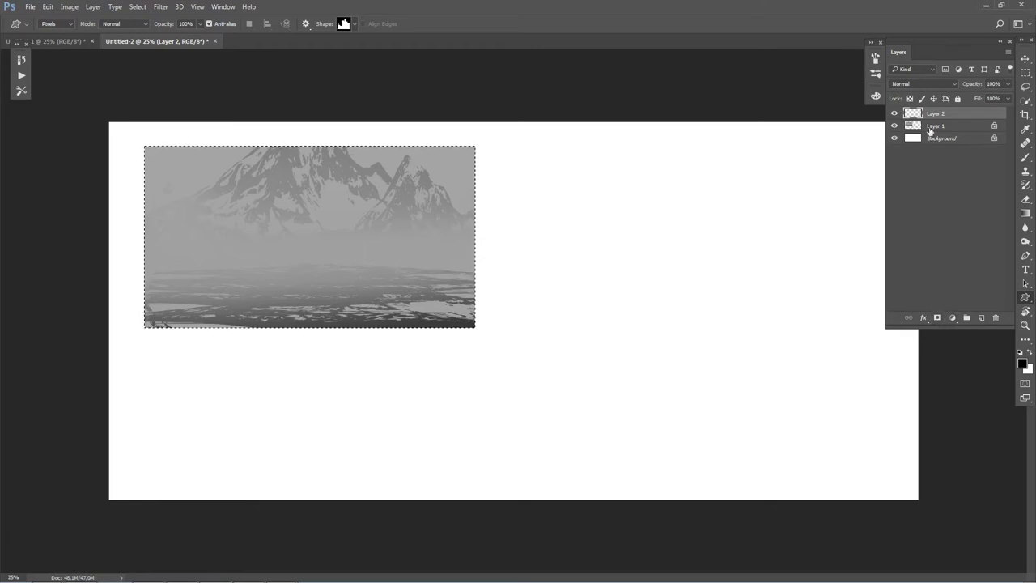
Add a layer mask to the skyline layer and target its pixels for drawing.
{"action": "left_click", "coordinate": [937, 318]}
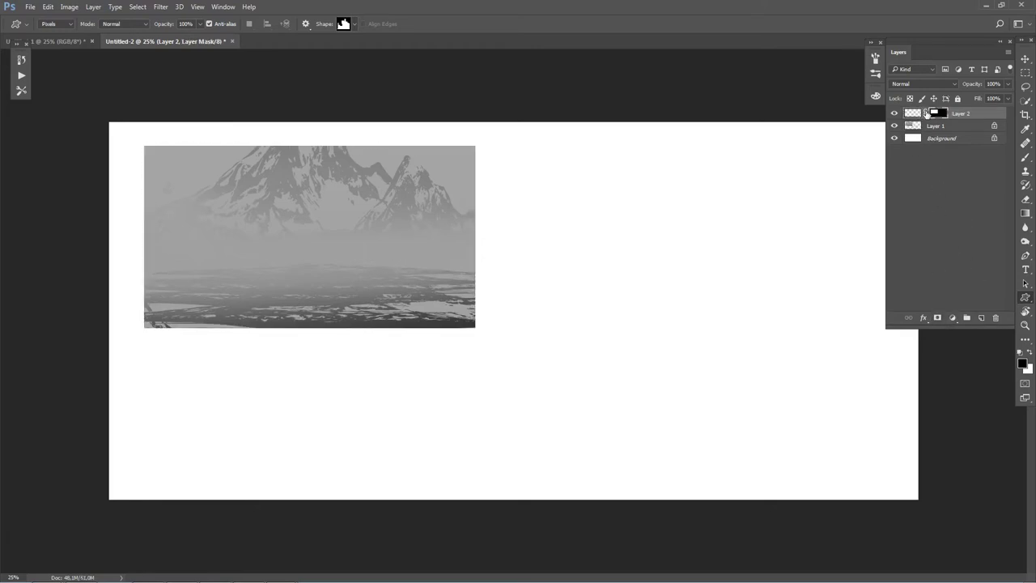
{"action": "left_click", "coordinate": [914, 113]}
{"action": "left_click", "coordinate": [96, 206]}
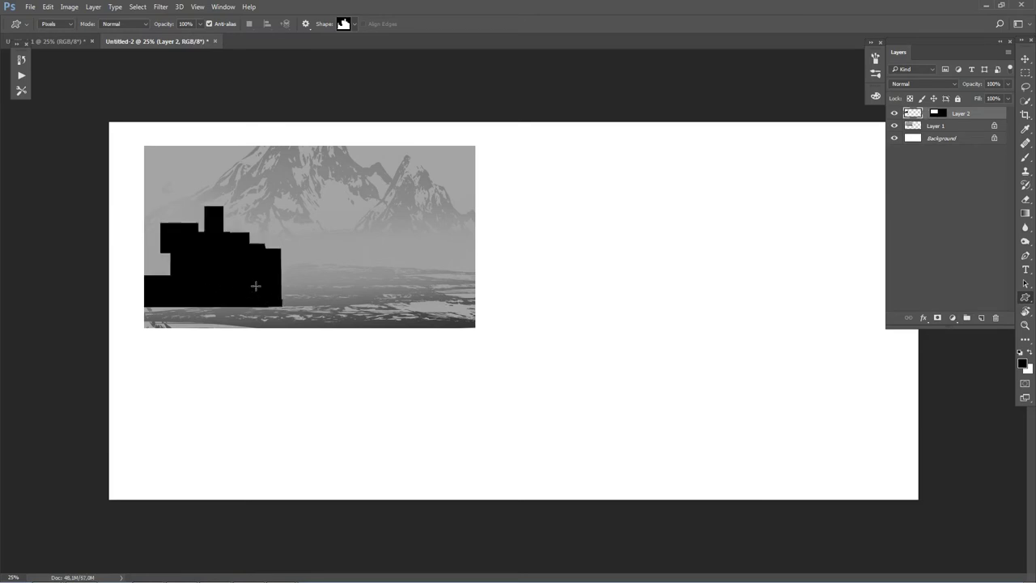
{"action": "key", "text": "ctrl+z"}
Draw a small tower at left and a long blocky skyline band across the lower image.
{"action": "left_click_drag", "start_coordinate": [203, 252], "coordinate": [242, 274]}
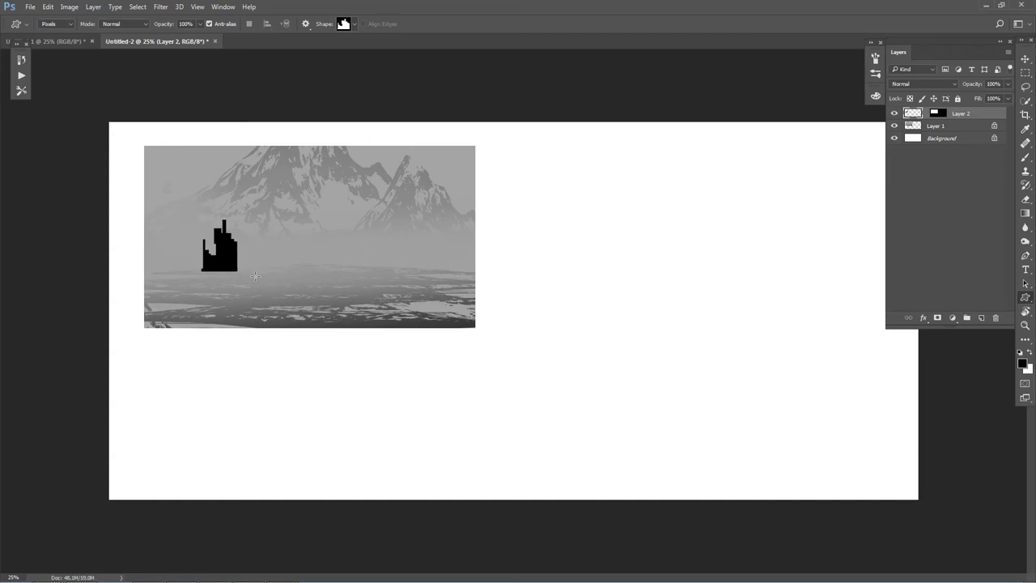
{"action": "mouse_move", "coordinate": [127, 271]}
{"action": "left_mouse_down"}
{"action": "mouse_move", "coordinate": [243, 313]}
{"action": "mouse_move", "coordinate": [580, 281]}
{"action": "left_mouse_up"}
{"action": "left_click_drag", "start_coordinate": [442, 267], "coordinate": [333, 280]}
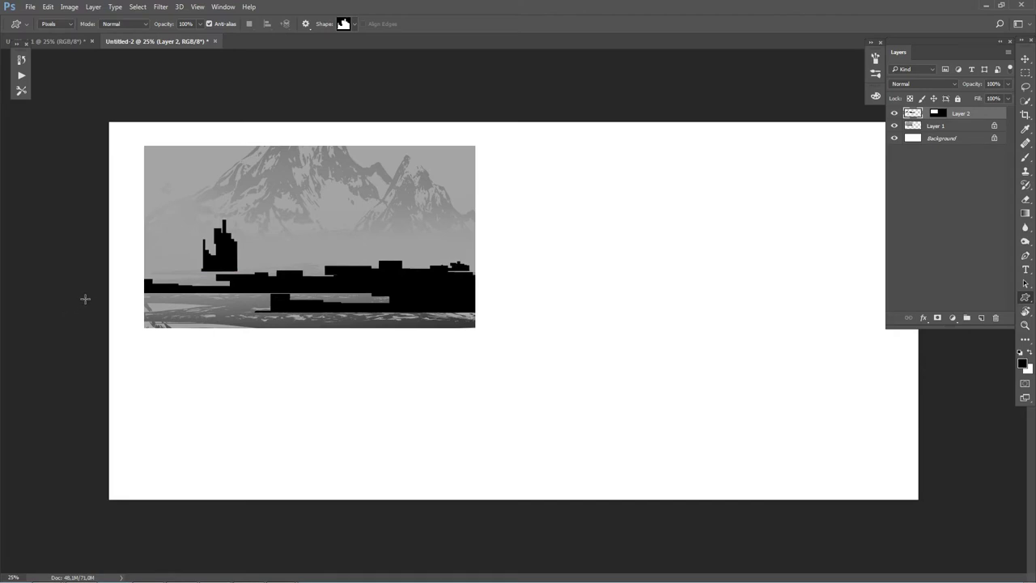
{"action": "key", "text": "b"}
{"action": "right_click", "coordinate": [293, 267]}
Paint light grey haze with a large soft brush to fade the tower and skyline.
{"action": "left_click", "coordinate": [324, 411]}
{"action": "key", "text": "x"}
{"action": "left_click_drag", "start_coordinate": [293, 243], "coordinate": [226, 287]}
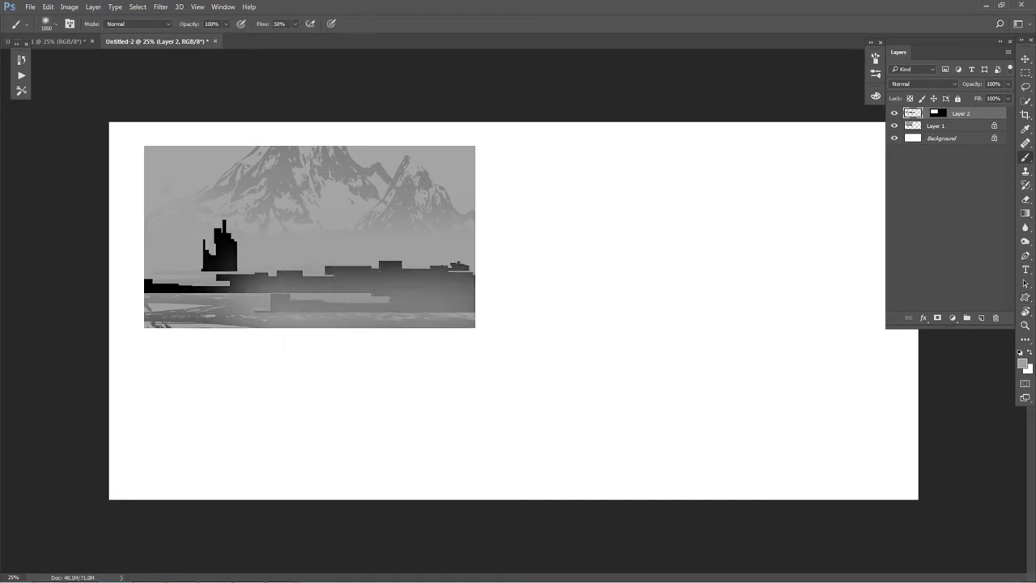
{"action": "key", "text": "ctrl+alt+z"}
{"action": "left_click", "coordinate": [914, 112]}
{"action": "left_click_drag", "start_coordinate": [550, 292], "coordinate": [243, 292]}
{"action": "key", "text": "ctrl+alt+z"}
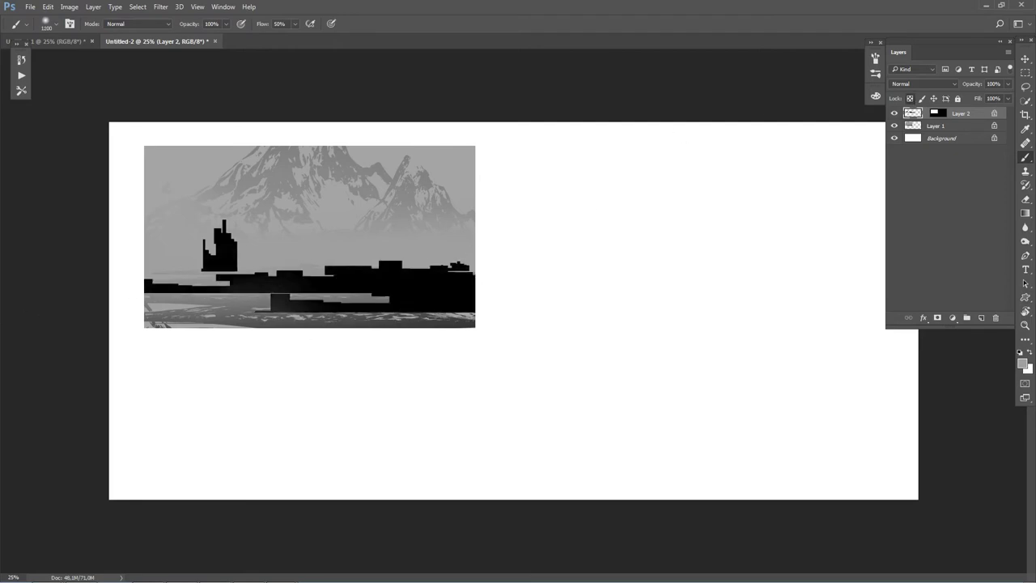
{"action": "key", "text": "ctrl+shift+z"}
{"action": "key", "text": "["}
{"action": "key", "text": "["}
{"action": "key", "text": "["}
{"action": "key", "text": "ctrl+shift+z"}
{"action": "key", "text": "ctrl+shift+z"}
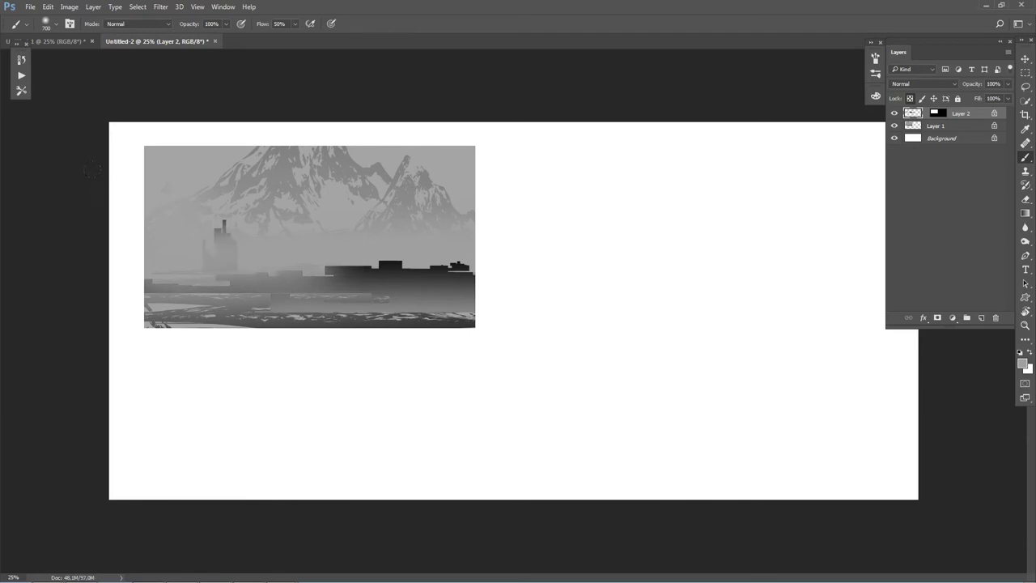
Try light and black custom building shapes, undo them, and add an empty Layer 3.
{"action": "left_click", "coordinate": [1026, 297]}
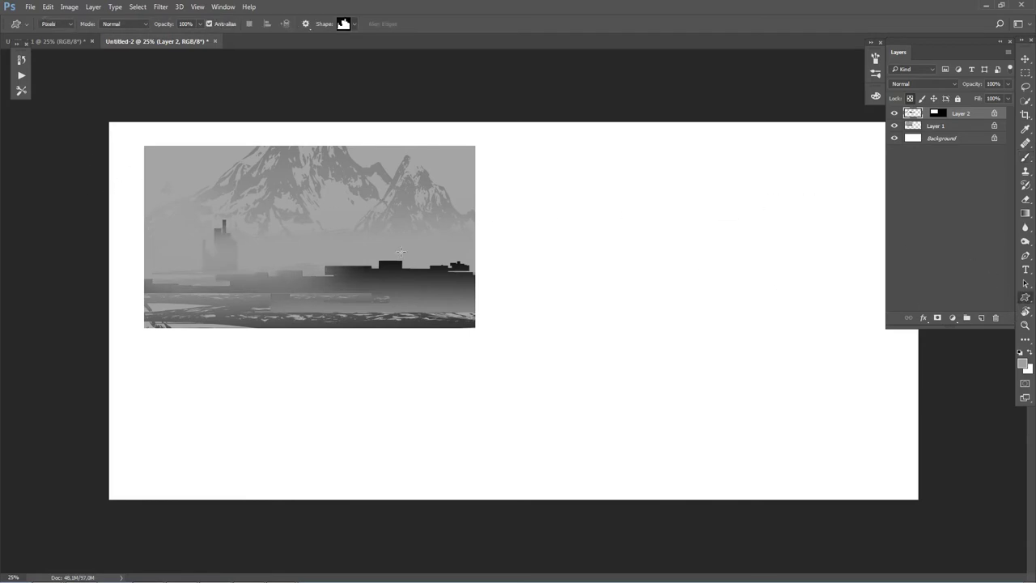
{"action": "left_click_drag", "start_coordinate": [403, 244], "coordinate": [427, 314]}
{"action": "key", "text": "ctrl+z"}
{"action": "key", "text": "x"}
{"action": "left_click_drag", "start_coordinate": [378, 243], "coordinate": [417, 310]}
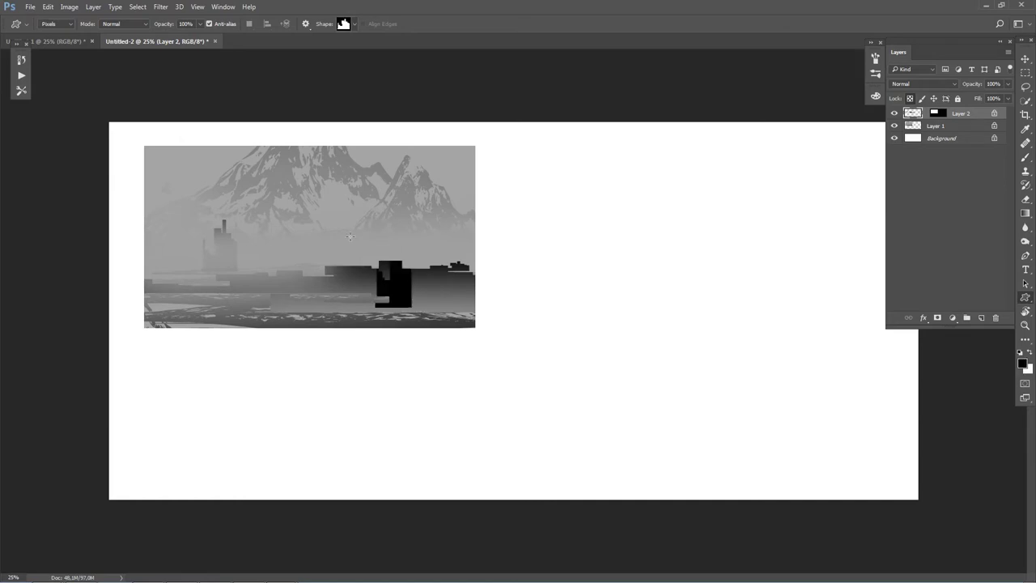
{"action": "key", "text": "ctrl+z"}
{"action": "left_click", "coordinate": [983, 318]}
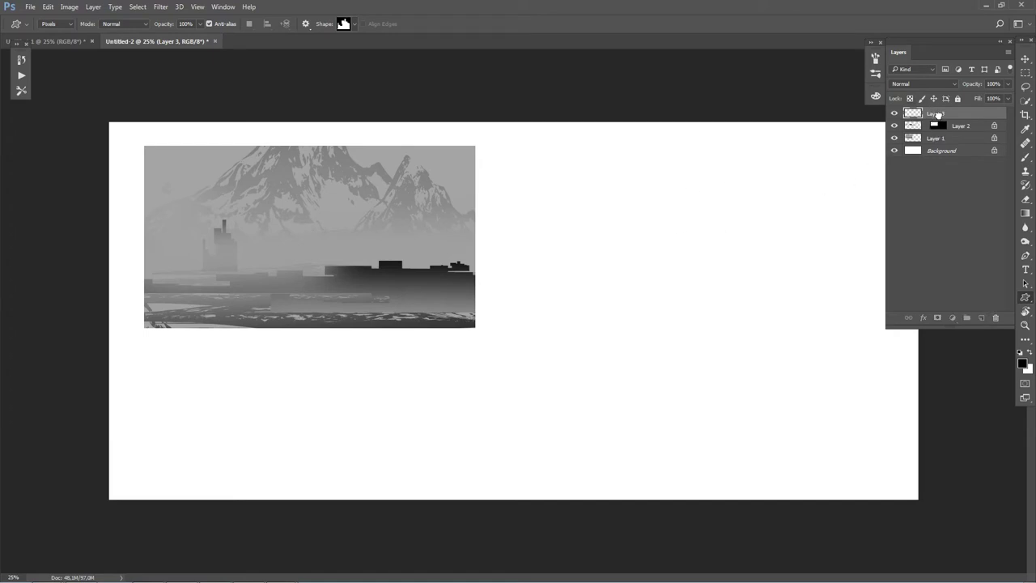
Create Group 1 and move Layer 3 into it alongside Layer 2.
{"action": "left_click", "coordinate": [937, 128]}
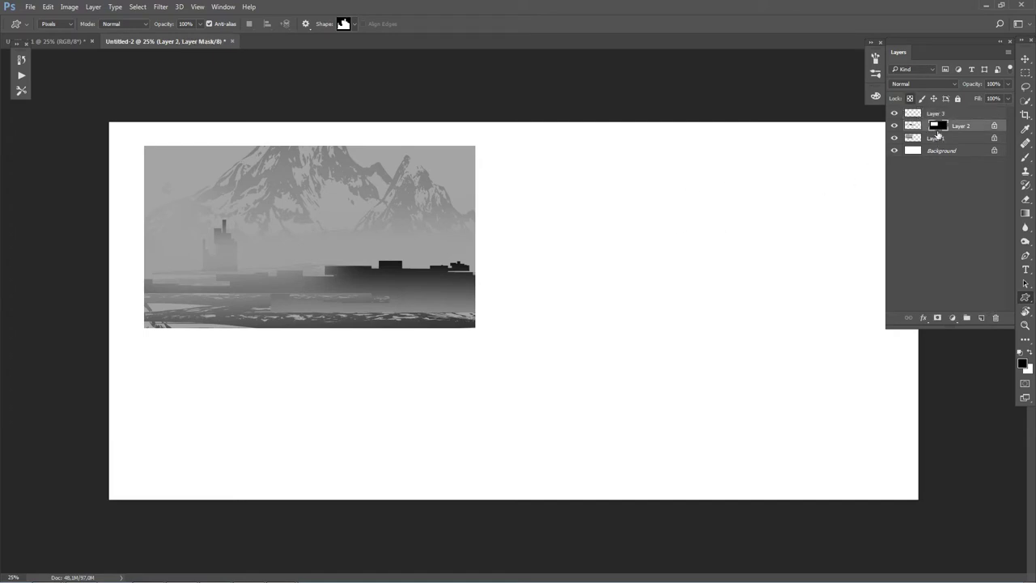
{"action": "left_click", "coordinate": [967, 318]}
{"action": "left_click_drag", "start_coordinate": [937, 138], "coordinate": [935, 120]}
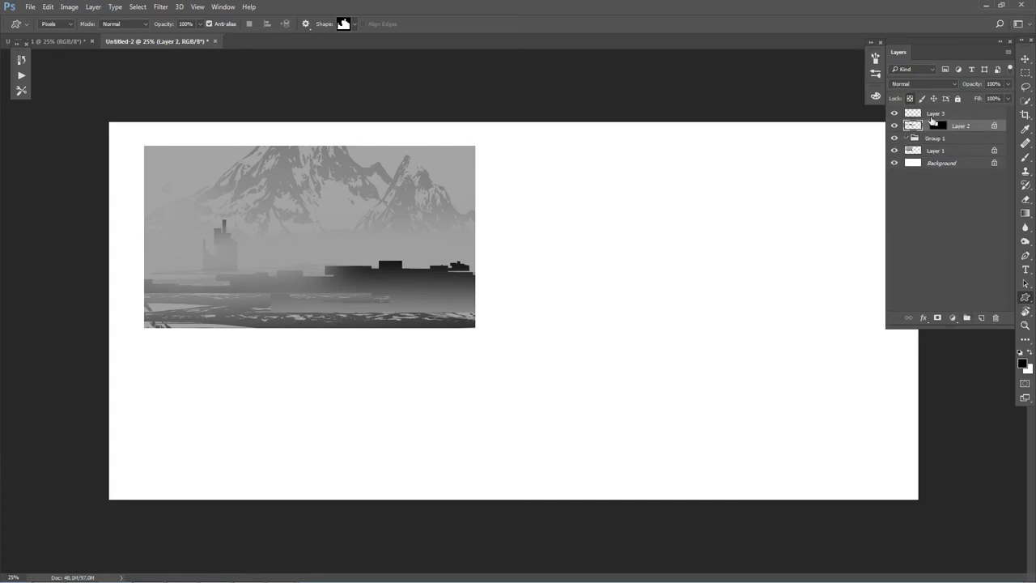
{"action": "left_click_drag", "start_coordinate": [923, 113], "coordinate": [923, 140]}
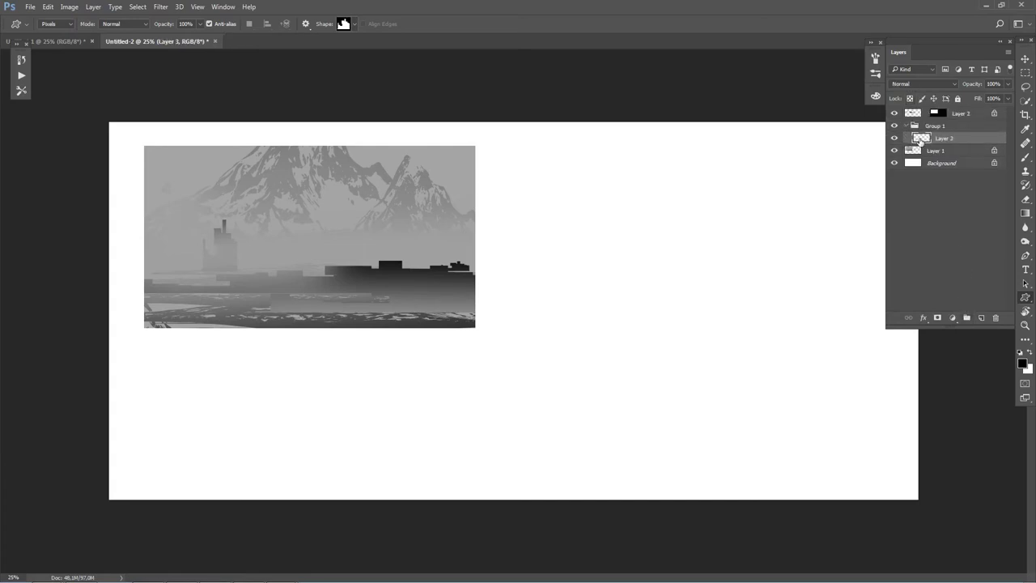
Move Layer 2's mask onto Group 1, then test a stroke and undo it.
{"action": "left_click", "coordinate": [936, 115]}
{"action": "left_click_drag", "start_coordinate": [936, 115], "coordinate": [912, 134]}
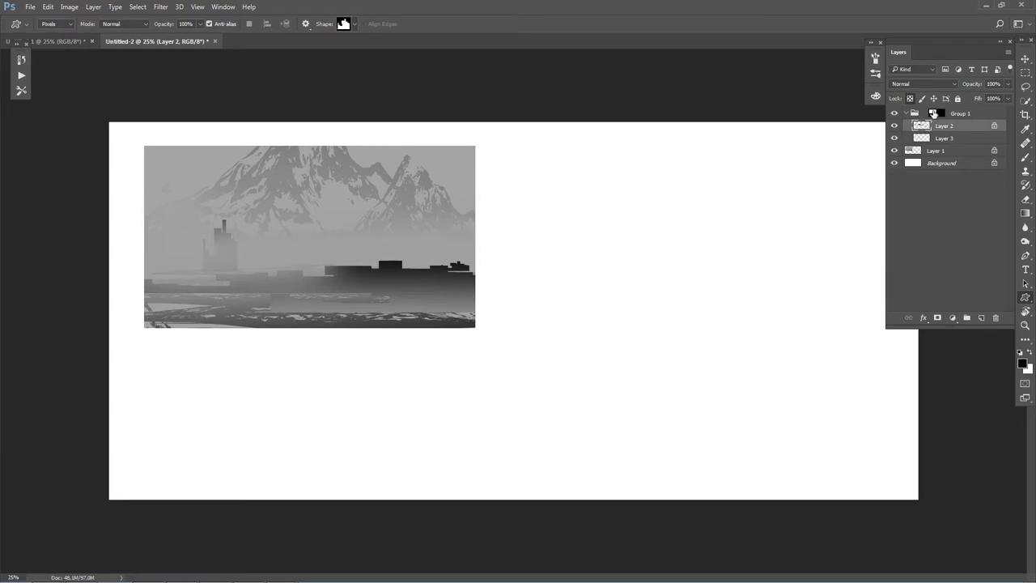
{"action": "left_click", "coordinate": [934, 114]}
{"action": "left_click", "coordinate": [906, 114]}
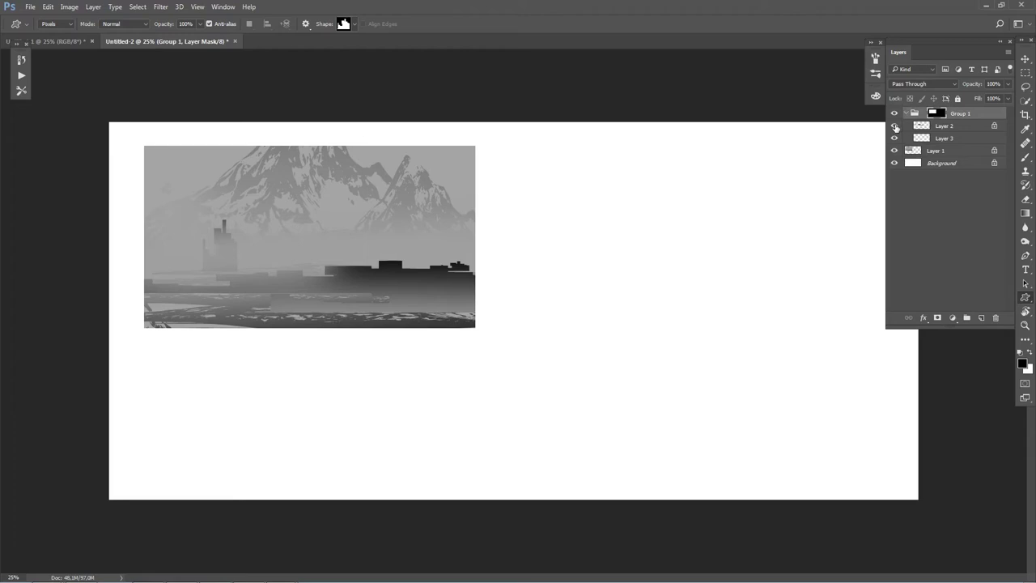
{"action": "left_click_drag", "start_coordinate": [347, 263], "coordinate": [384, 295]}
{"action": "key", "text": "ctrl+z"}
Test a black block on Layer 2, undo it, and add a new empty Layer 4.
{"action": "left_click", "coordinate": [932, 128]}
{"action": "left_click_drag", "start_coordinate": [347, 262], "coordinate": [387, 300]}
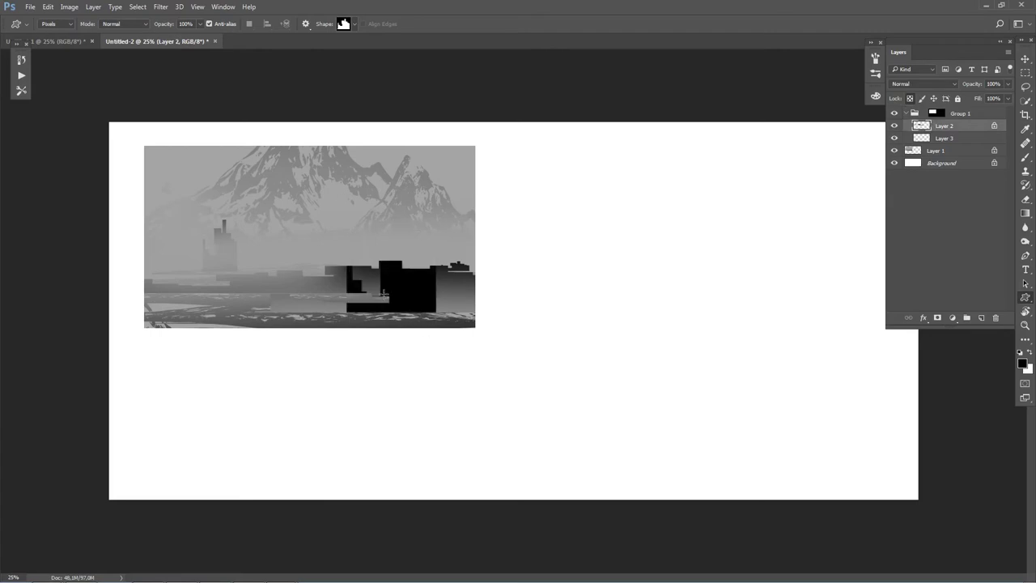
{"action": "key", "text": "ctrl+z"}
{"action": "left_click", "coordinate": [983, 319]}
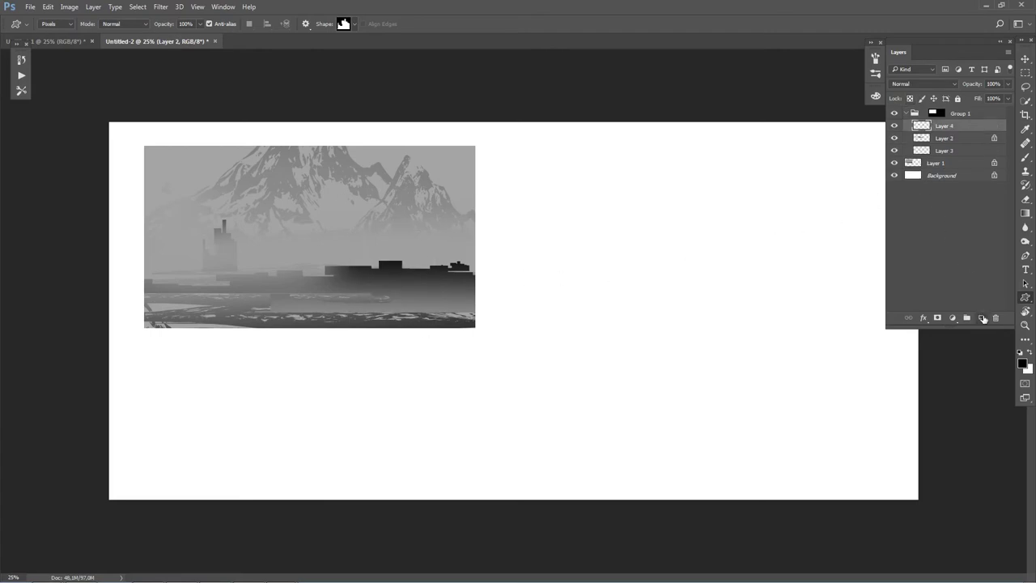
{"action": "left_click_drag", "start_coordinate": [371, 327], "coordinate": [465, 180]}
{"action": "key", "text": "ctrl+z"}
Draw a tall blocky black building right of centre plus black strips along the bottom.
{"action": "left_click_drag", "start_coordinate": [338, 315], "coordinate": [438, 196]}
{"action": "left_click_drag", "start_coordinate": [327, 311], "coordinate": [98, 288]}
{"action": "left_click_drag", "start_coordinate": [303, 314], "coordinate": [122, 331]}
{"action": "left_click_drag", "start_coordinate": [540, 300], "coordinate": [308, 311]}
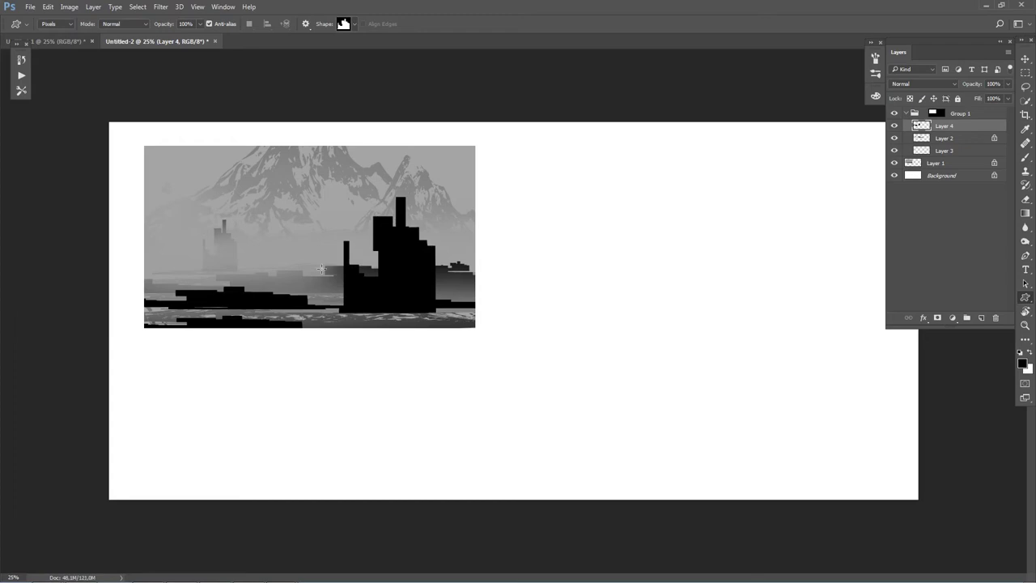
Erase softly to fade the strips and the building's base into fog.
{"action": "key", "text": "e"}
{"action": "mouse_move", "coordinate": [202, 326]}
{"action": "left_mouse_down"}
{"action": "mouse_move", "coordinate": [109, 330]}
{"action": "mouse_move", "coordinate": [405, 300]}
{"action": "left_mouse_up"}
{"action": "mouse_move", "coordinate": [137, 286]}
{"action": "left_mouse_down"}
{"action": "mouse_move", "coordinate": [482, 292]}
{"action": "mouse_move", "coordinate": [324, 304]}
{"action": "mouse_move", "coordinate": [468, 273]}
{"action": "mouse_move", "coordinate": [405, 210]}
{"action": "left_mouse_up"}
{"action": "left_click_drag", "start_coordinate": [441, 279], "coordinate": [348, 292]}
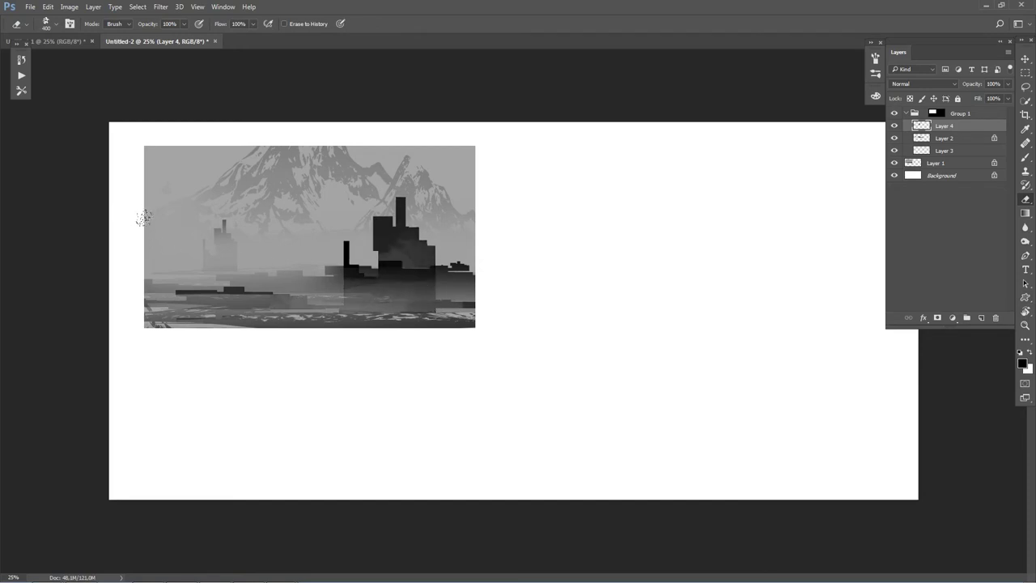
Delete Layer 4, erase Layer 2's dark buildings with a larger eraser, and draw a tall black tower right of centre.
{"action": "left_click", "coordinate": [895, 139]}
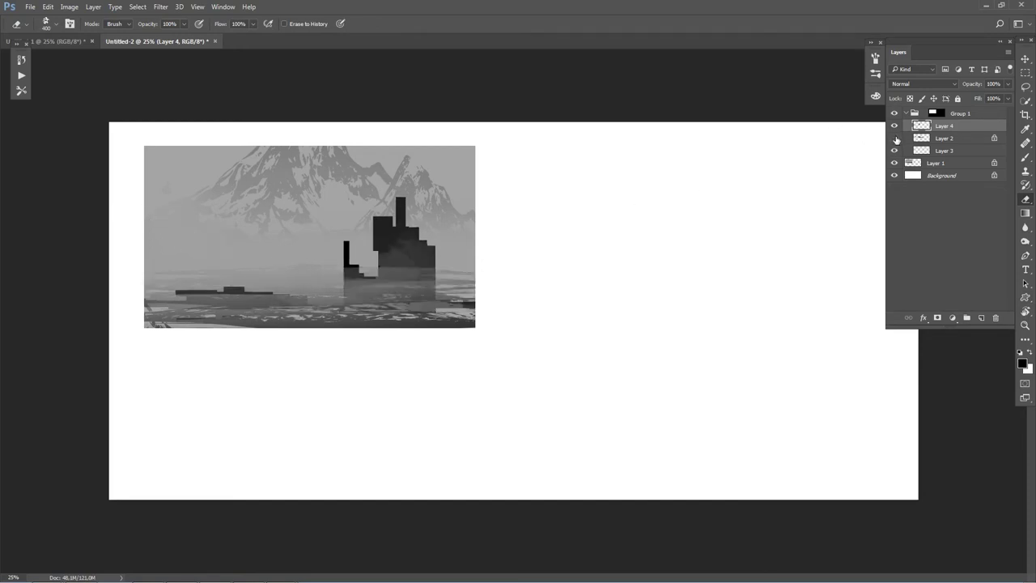
{"action": "left_click", "coordinate": [895, 127]}
{"action": "left_click", "coordinate": [895, 126]}
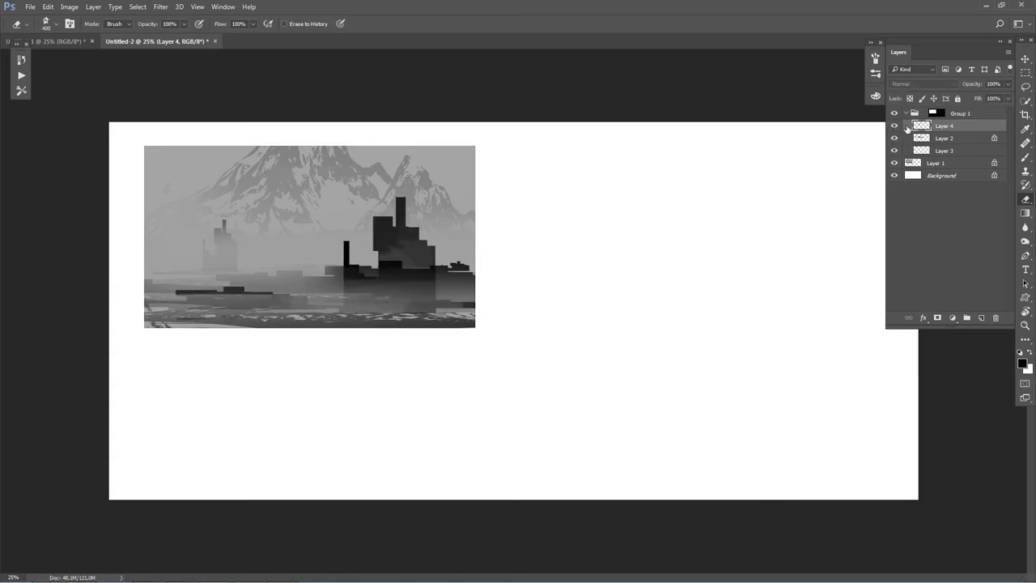
{"action": "key", "text": "Delete"}
{"action": "key", "text": "bracketright"}
{"action": "key", "text": "bracketright"}
{"action": "key", "text": "bracketright"}
{"action": "left_click_drag", "start_coordinate": [385, 275], "coordinate": [519, 253]}
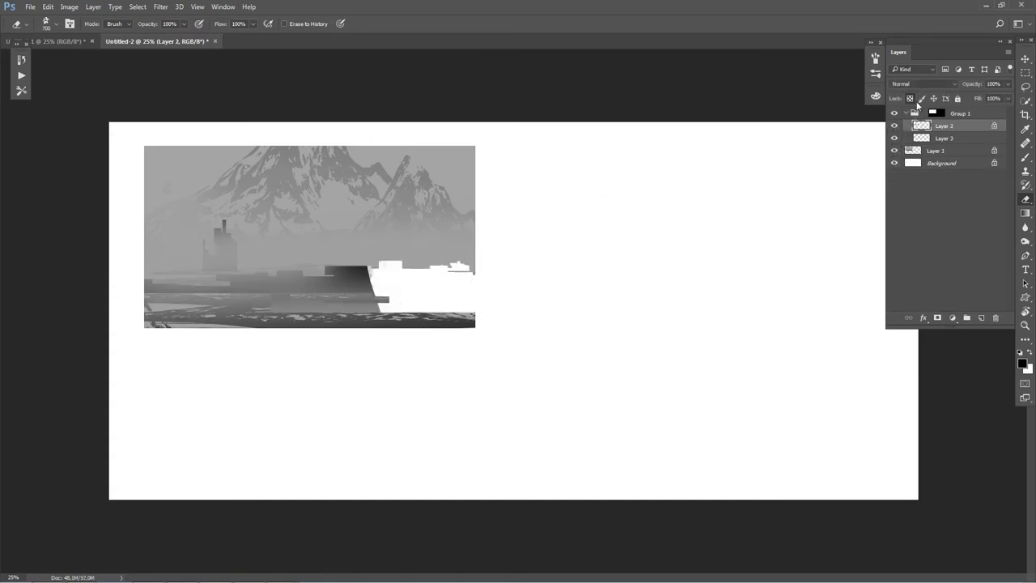
{"action": "mouse_move", "coordinate": [476, 277]}
{"action": "left_mouse_down"}
{"action": "mouse_move", "coordinate": [232, 267]}
{"action": "mouse_move", "coordinate": [81, 278]}
{"action": "left_mouse_up"}
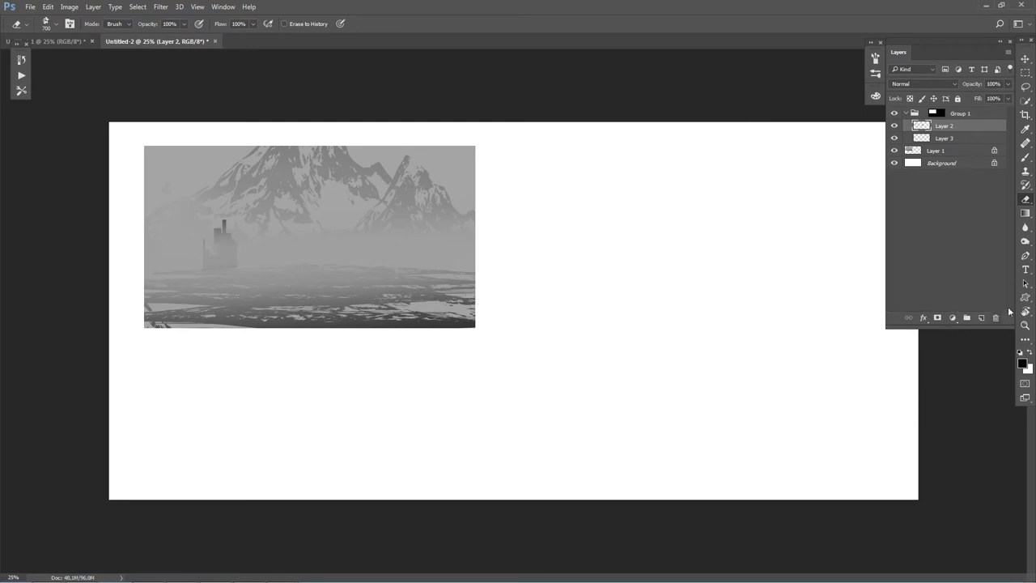
{"action": "left_click", "coordinate": [1026, 297]}
{"action": "mouse_move", "coordinate": [400, 170]}
{"action": "left_mouse_down"}
{"action": "mouse_move", "coordinate": [390, 243]}
{"action": "mouse_move", "coordinate": [413, 275]}
{"action": "left_mouse_up"}
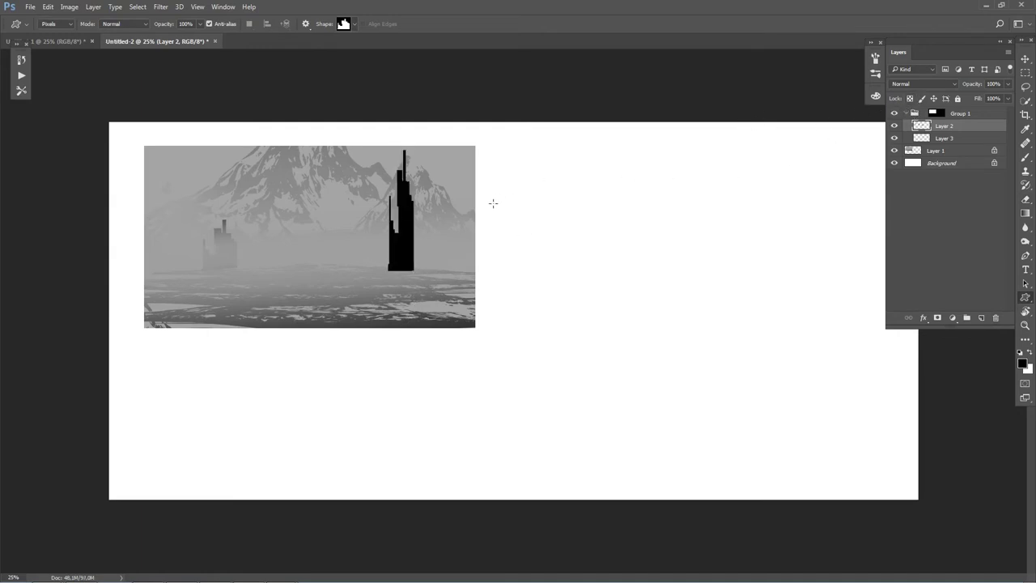
Pick a soft round brush, undo the stray dark dab and sample the fog grey.
{"action": "key", "text": "e"}
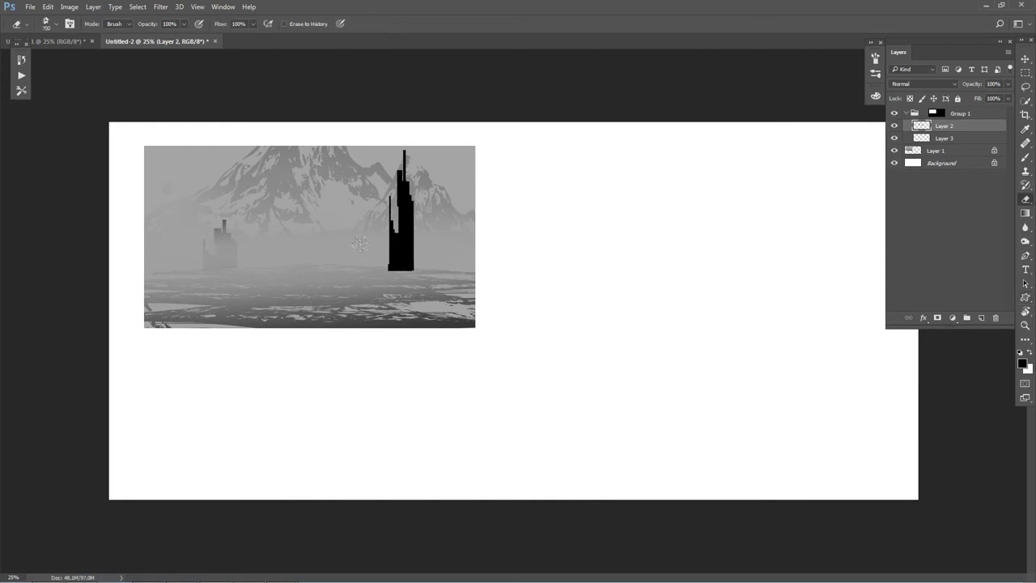
{"action": "key", "text": "b"}
{"action": "right_click", "coordinate": [361, 243]}
{"action": "left_click", "coordinate": [364, 253]}
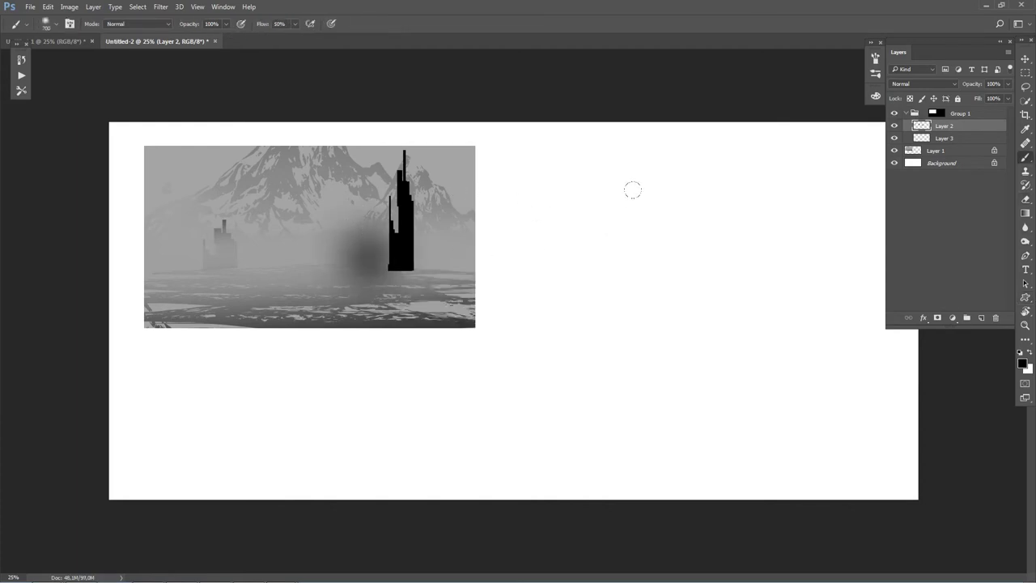
{"action": "key", "text": "ctrl+z"}
{"action": "left_click", "coordinate": [467, 242], "text": "alt"}
{"action": "left_click", "coordinate": [401, 279]}
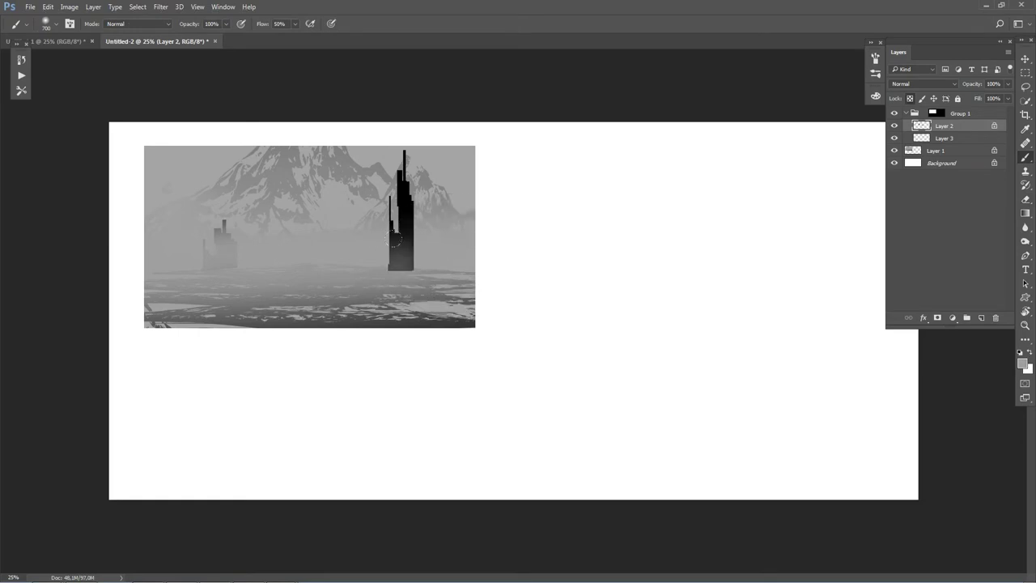
Paint grey fog over the tower's base and top, then add an empty layer above Layer 2.
{"action": "left_click", "coordinate": [401, 271]}
{"action": "key", "text": "bracketright"}
{"action": "key", "text": "bracketright"}
{"action": "key", "text": "bracketright"}
{"action": "left_click", "coordinate": [401, 243]}
{"action": "left_click", "coordinate": [347, 140]}
{"action": "key", "text": "bracketright"}
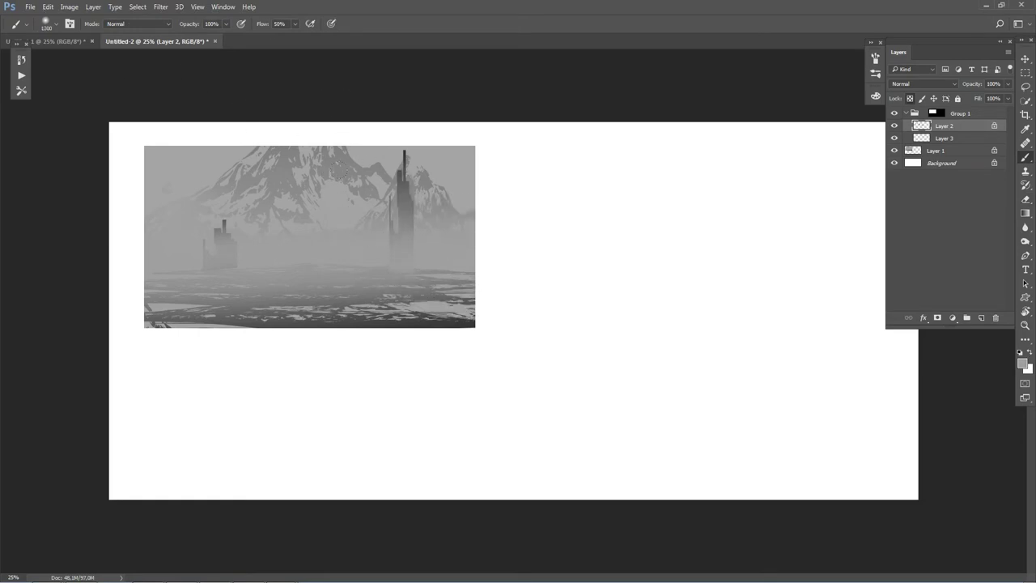
{"action": "left_click", "coordinate": [982, 317]}
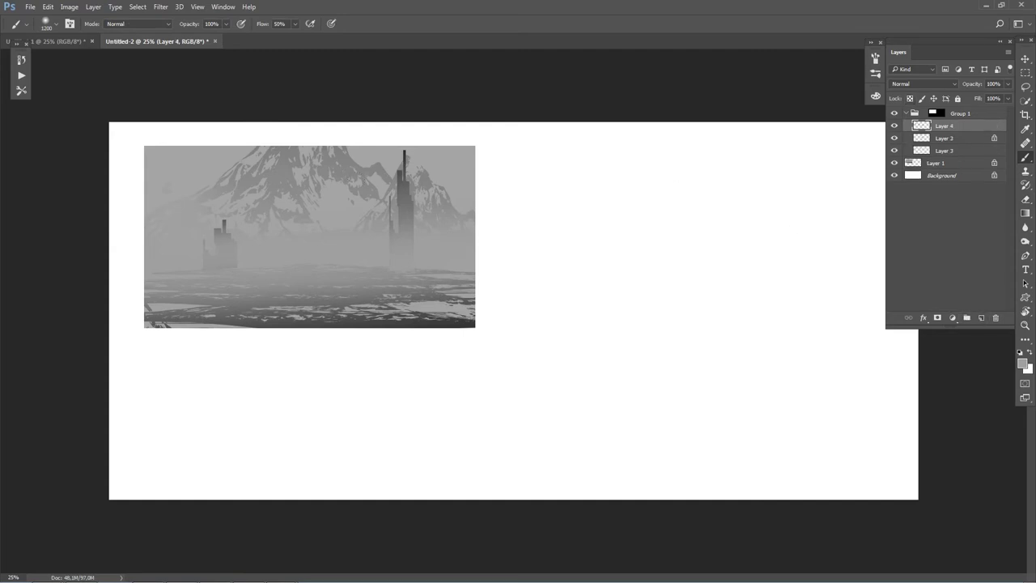
{"action": "left_click", "coordinate": [1025, 298]}
Draw two grey blocky bands across the lower middle and lock Layer 4's transparency.
{"action": "left_click_drag", "start_coordinate": [239, 260], "coordinate": [520, 292]}
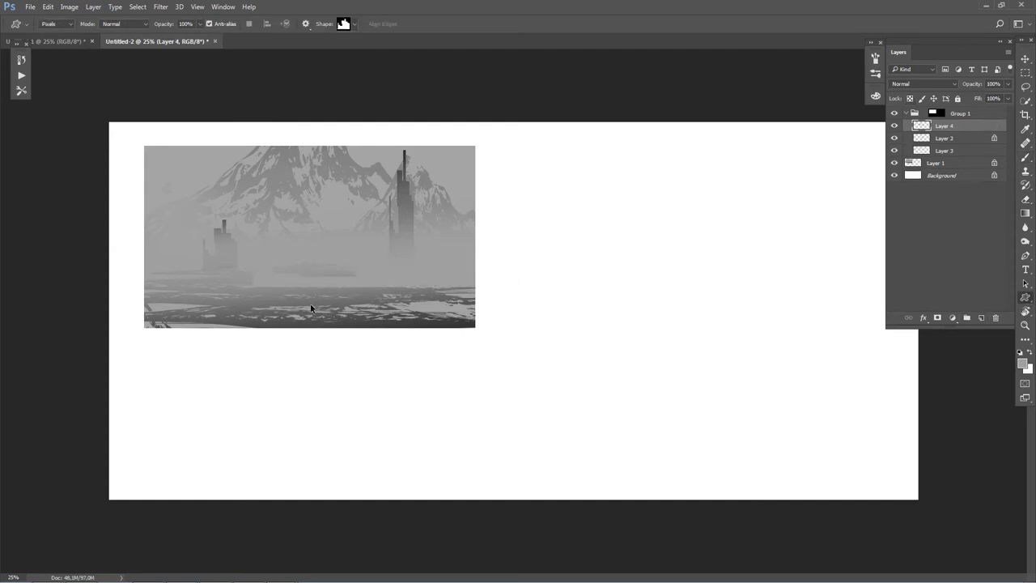
{"action": "left_click_drag", "start_coordinate": [510, 280], "coordinate": [234, 295]}
{"action": "key", "text": "slash"}
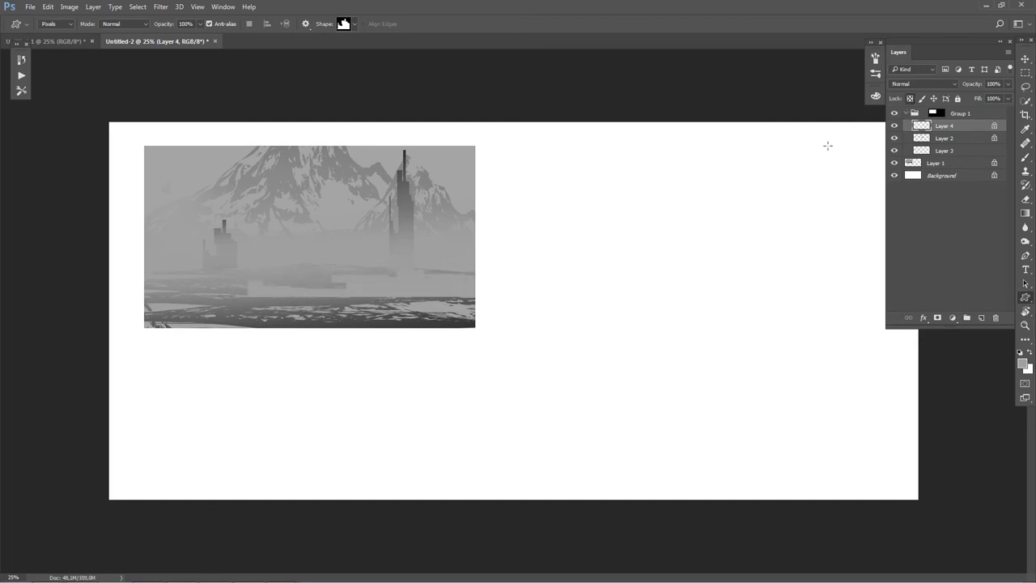
Darken the lower-band blocks with a smaller soft brush in sampled dark grey.
{"action": "key", "text": "b"}
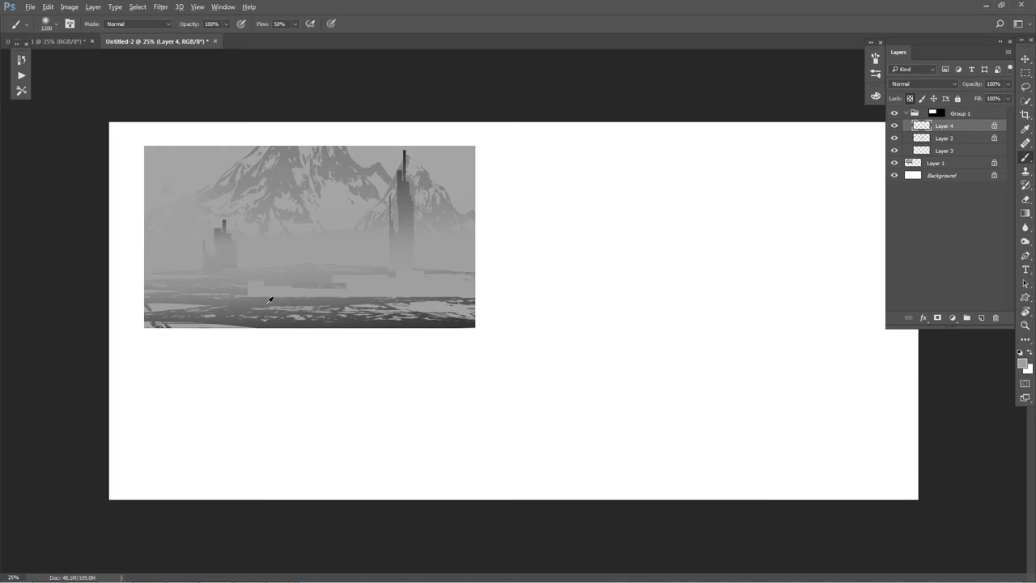
{"action": "left_click", "coordinate": [270, 301], "text": "alt"}
{"action": "key", "text": "bracketleft"}
{"action": "key", "text": "bracketleft"}
{"action": "key", "text": "bracketleft"}
{"action": "left_click_drag", "start_coordinate": [251, 287], "coordinate": [473, 283]}
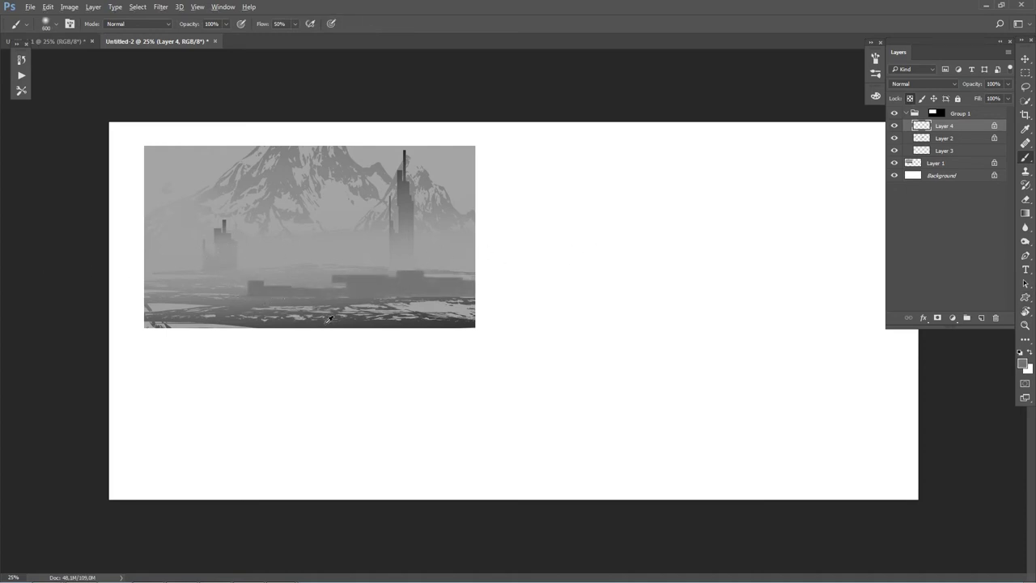
{"action": "left_click_drag", "start_coordinate": [324, 317], "coordinate": [578, 306]}
{"action": "left_click_drag", "start_coordinate": [348, 287], "coordinate": [398, 280]}
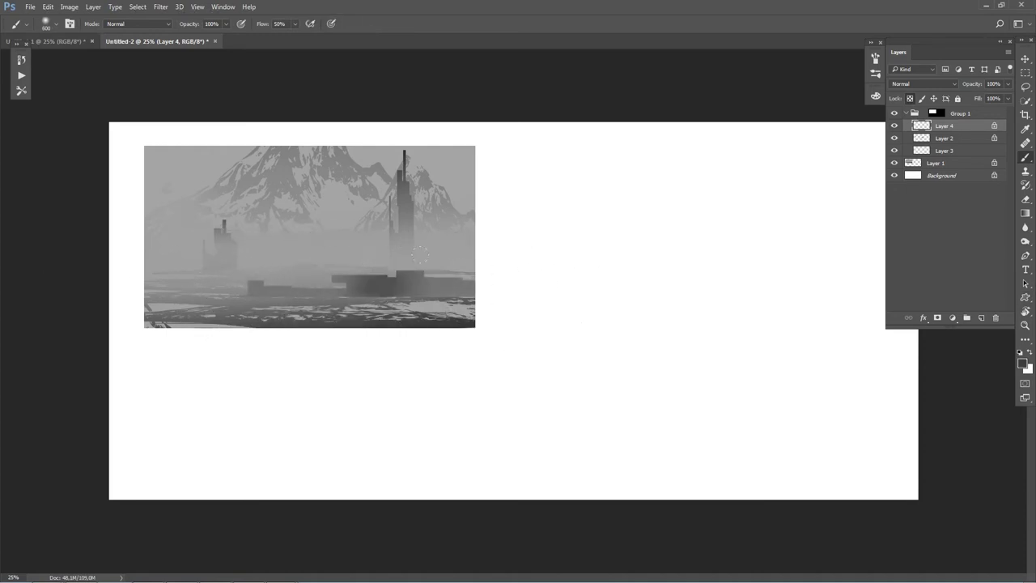
{"action": "left_click_drag", "start_coordinate": [473, 283], "coordinate": [239, 288]}
{"action": "key", "text": "ctrl+z"}
{"action": "key", "text": "ctrl+z"}
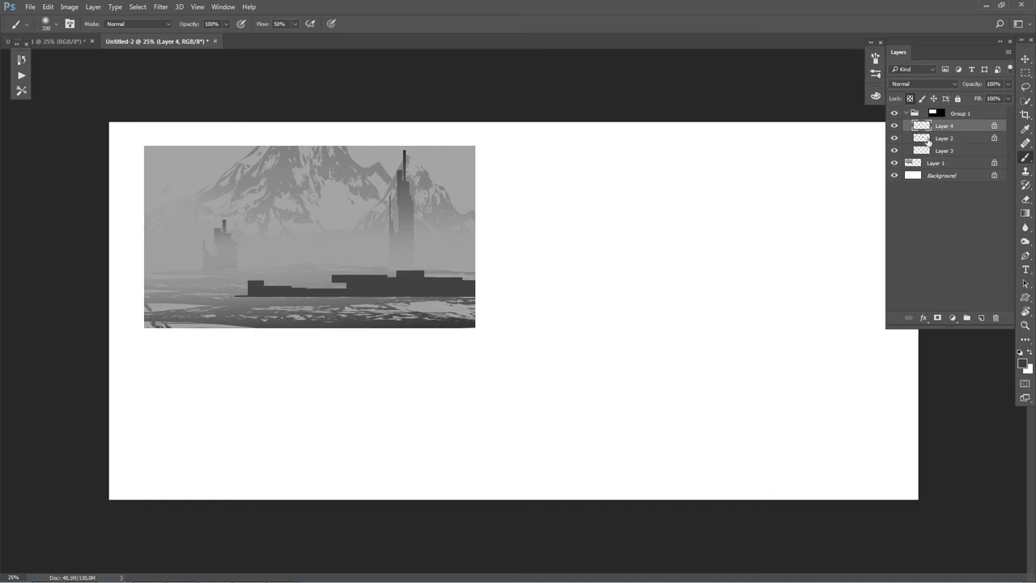
Add Layer 5 above Group 1 and select the custom blocky brush.
{"action": "left_click", "coordinate": [981, 318]}
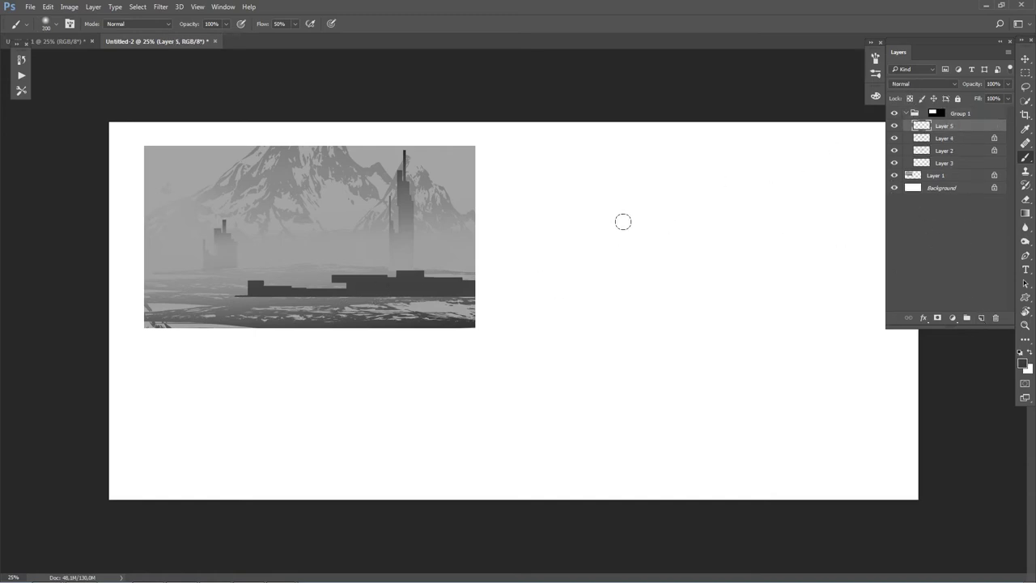
{"action": "left_click_drag", "start_coordinate": [943, 126], "coordinate": [936, 109]}
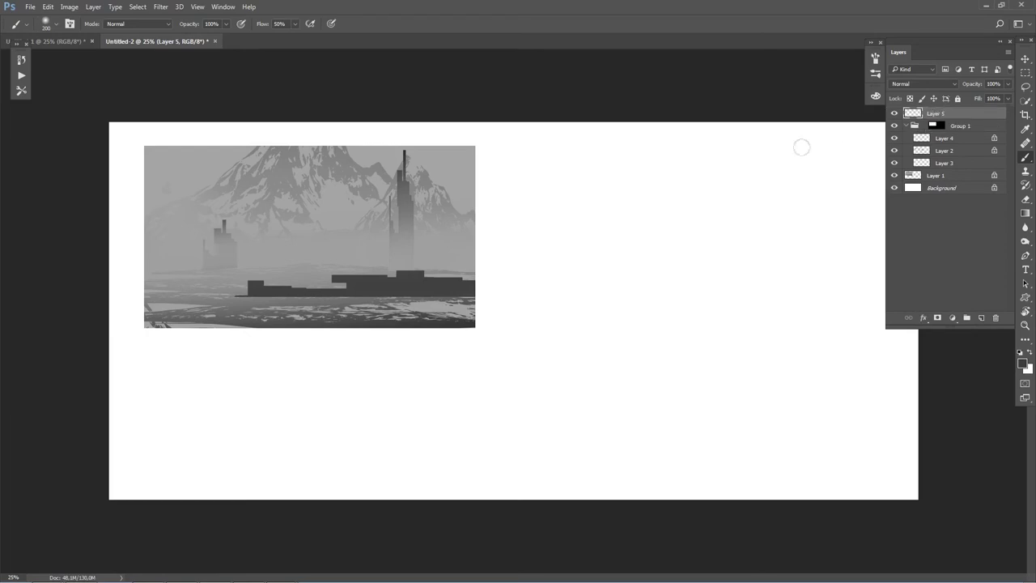
{"action": "right_click", "coordinate": [379, 270]}
{"action": "left_click", "coordinate": [438, 419]}
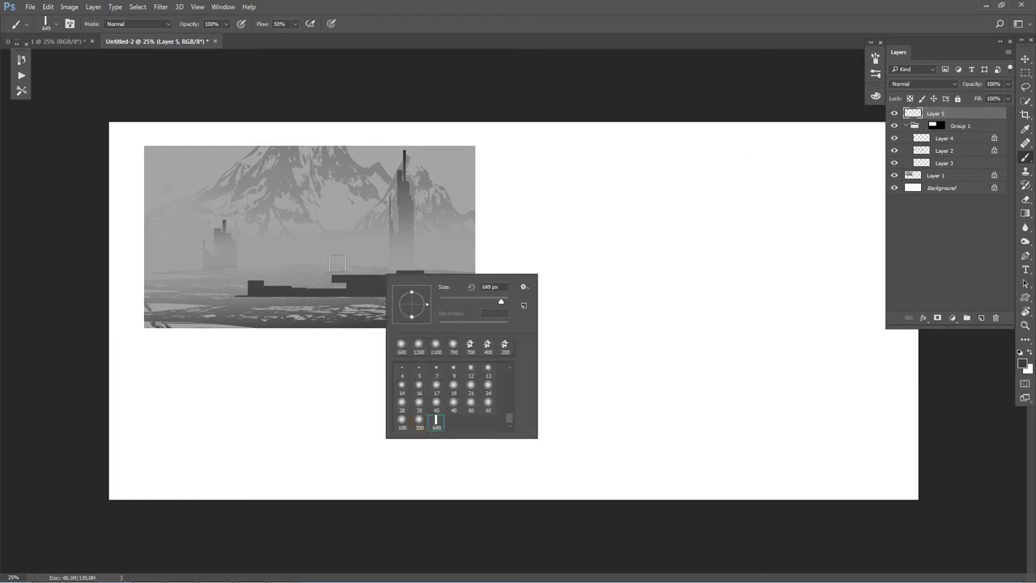
{"action": "key", "text": "Return"}
Paint dark blocky buildings with a dark dome on the right.
{"action": "mouse_move", "coordinate": [386, 275]}
{"action": "left_mouse_down"}
{"action": "mouse_move", "coordinate": [357, 266]}
{"action": "mouse_move", "coordinate": [396, 259]}
{"action": "left_mouse_up"}
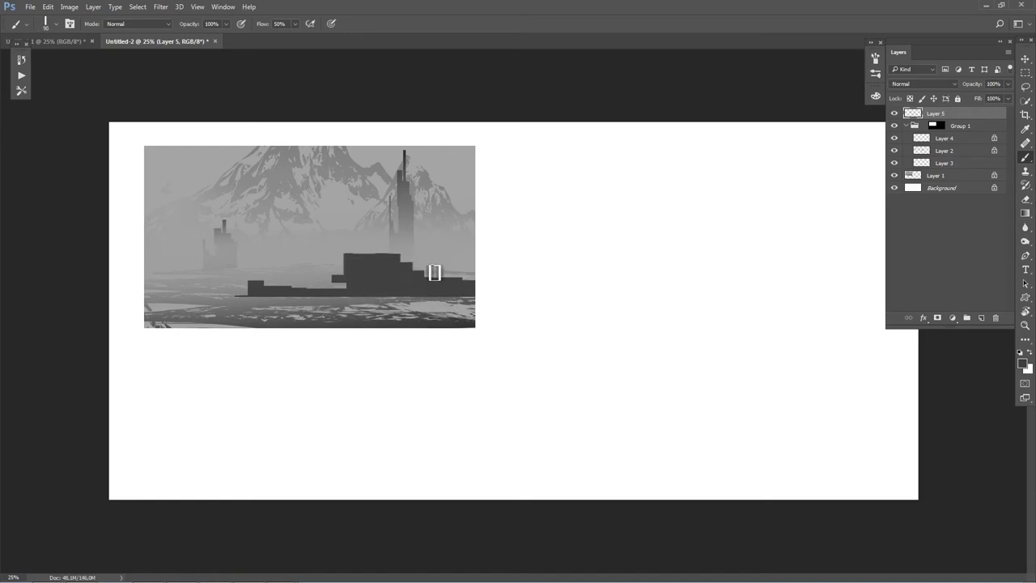
{"action": "left_click_drag", "start_coordinate": [405, 271], "coordinate": [463, 279]}
{"action": "key", "text": "ctrl+z"}
{"action": "mouse_move", "coordinate": [368, 271]}
{"action": "left_mouse_down"}
{"action": "mouse_move", "coordinate": [425, 236]}
{"action": "mouse_move", "coordinate": [455, 276]}
{"action": "mouse_move", "coordinate": [412, 248]}
{"action": "left_mouse_up"}
{"action": "left_click_drag", "start_coordinate": [269, 290], "coordinate": [282, 282]}
{"action": "key", "text": "ctrl+z"}
{"action": "key", "text": "ctrl+z"}
{"action": "key", "text": "ctrl+z"}
{"action": "key", "text": "ctrl+z"}
{"action": "key", "text": "ctrl+z"}
Add a small rooftop bump, a taller upper-left block and an antenna block.
{"action": "left_click", "coordinate": [379, 258], "text": "alt"}
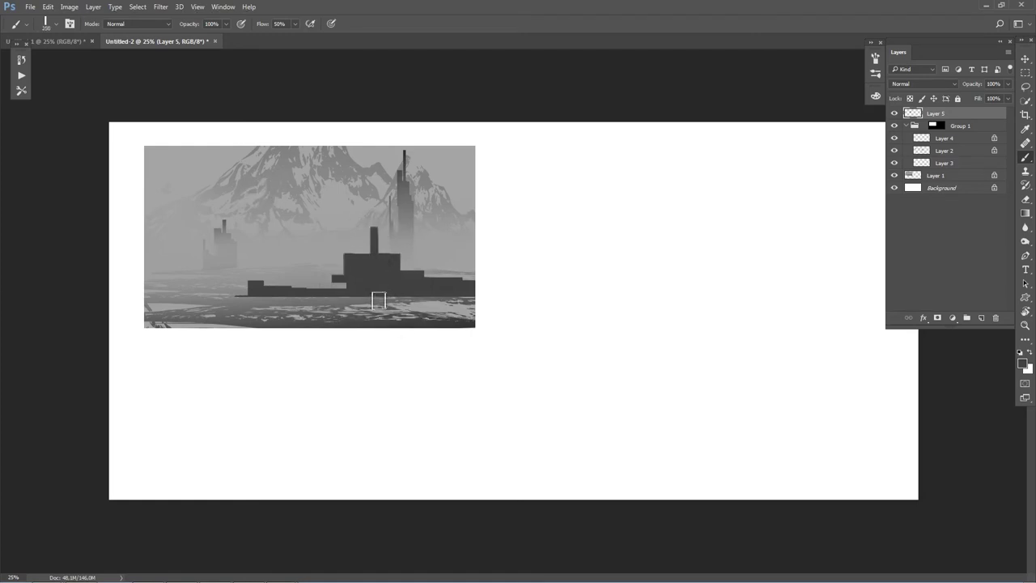
{"action": "key", "text": "bracketleft"}
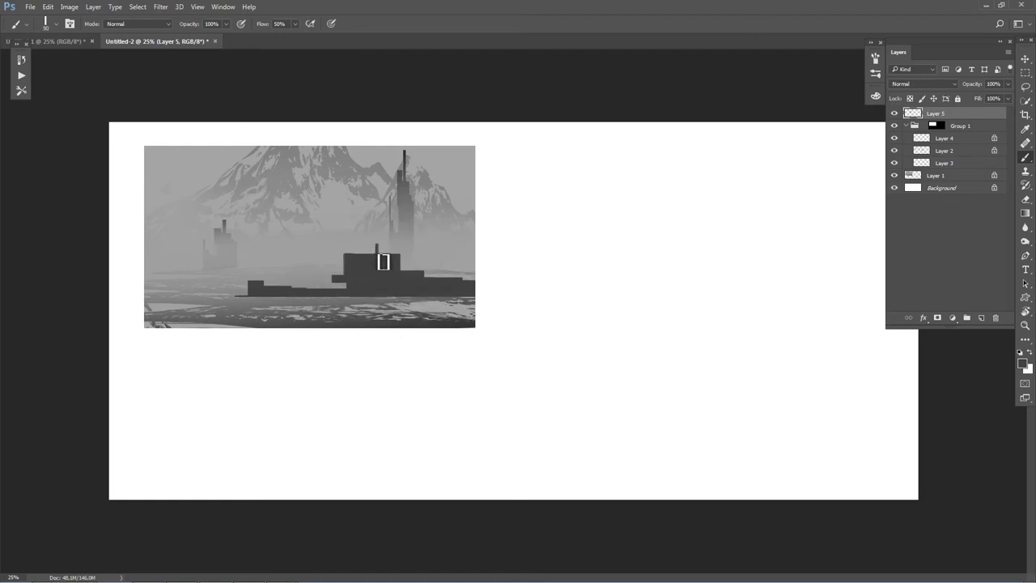
{"action": "mouse_move", "coordinate": [383, 256]}
{"action": "left_mouse_down"}
{"action": "mouse_move", "coordinate": [394, 256]}
{"action": "mouse_move", "coordinate": [370, 228]}
{"action": "mouse_move", "coordinate": [361, 269]}
{"action": "mouse_move", "coordinate": [377, 243]}
{"action": "left_mouse_up"}
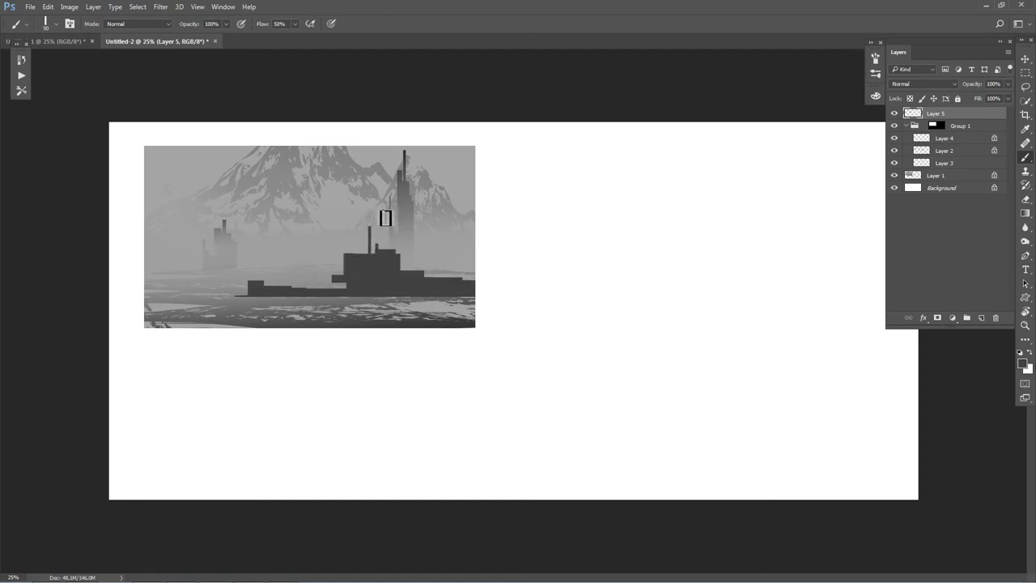
{"action": "left_click", "coordinate": [368, 259], "text": "alt"}
{"action": "mouse_move", "coordinate": [367, 257]}
{"action": "left_mouse_down"}
{"action": "mouse_move", "coordinate": [308, 283]}
{"action": "mouse_move", "coordinate": [336, 276]}
{"action": "mouse_move", "coordinate": [310, 280]}
{"action": "mouse_move", "coordinate": [317, 287]}
{"action": "mouse_move", "coordinate": [289, 288]}
{"action": "left_mouse_up"}
{"action": "left_click", "coordinate": [344, 284], "text": "alt"}
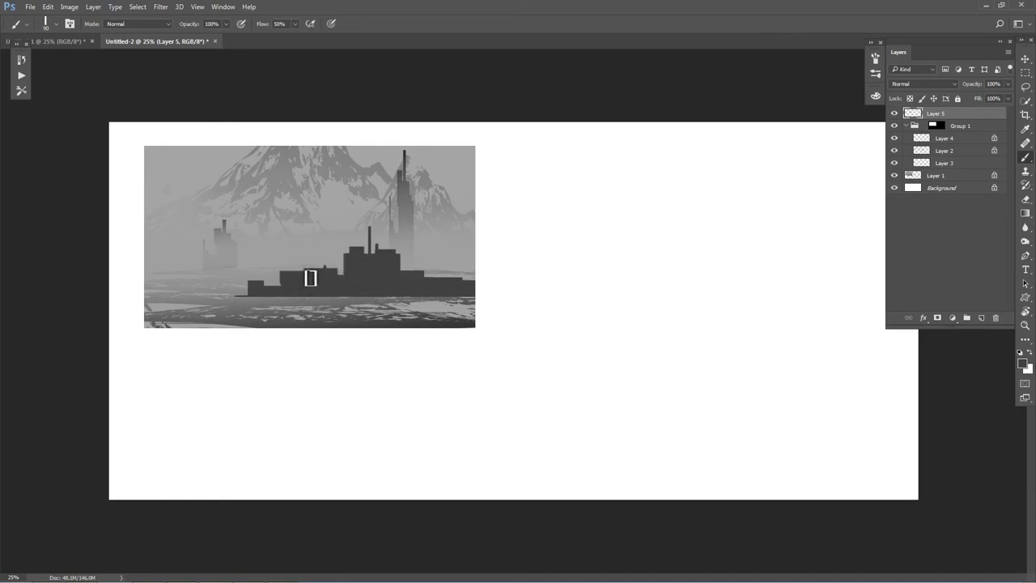
Try a larger block right of the building, undo it, and hide the buildings.
{"action": "key", "text": "bracketright"}
{"action": "key", "text": "bracketright"}
{"action": "key", "text": "bracketright"}
{"action": "mouse_move", "coordinate": [444, 266]}
{"action": "left_mouse_down"}
{"action": "mouse_move", "coordinate": [483, 267]}
{"action": "mouse_move", "coordinate": [452, 266]}
{"action": "left_mouse_up"}
{"action": "key", "text": "ctrl+z"}
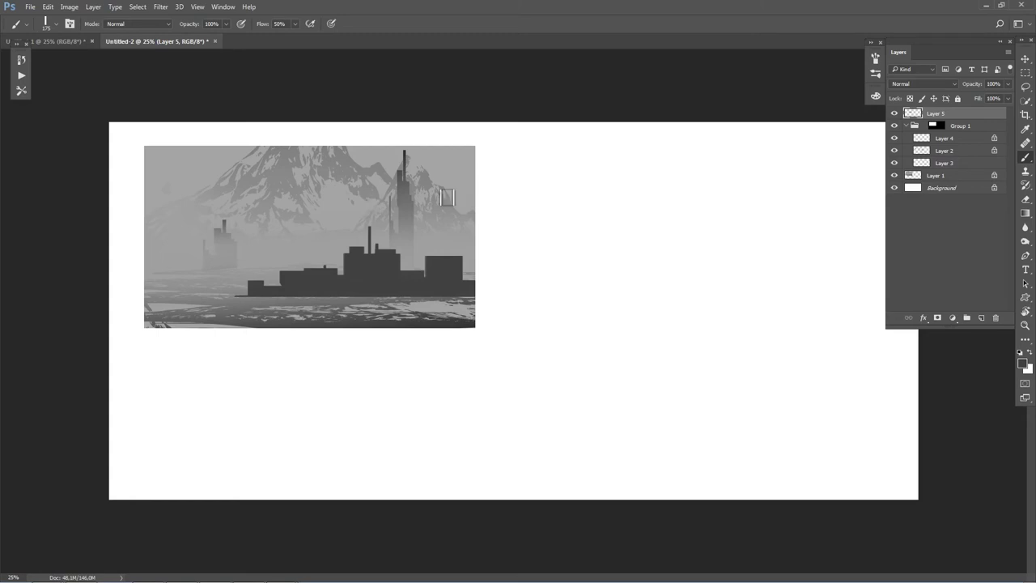
{"action": "left_click", "coordinate": [895, 114]}
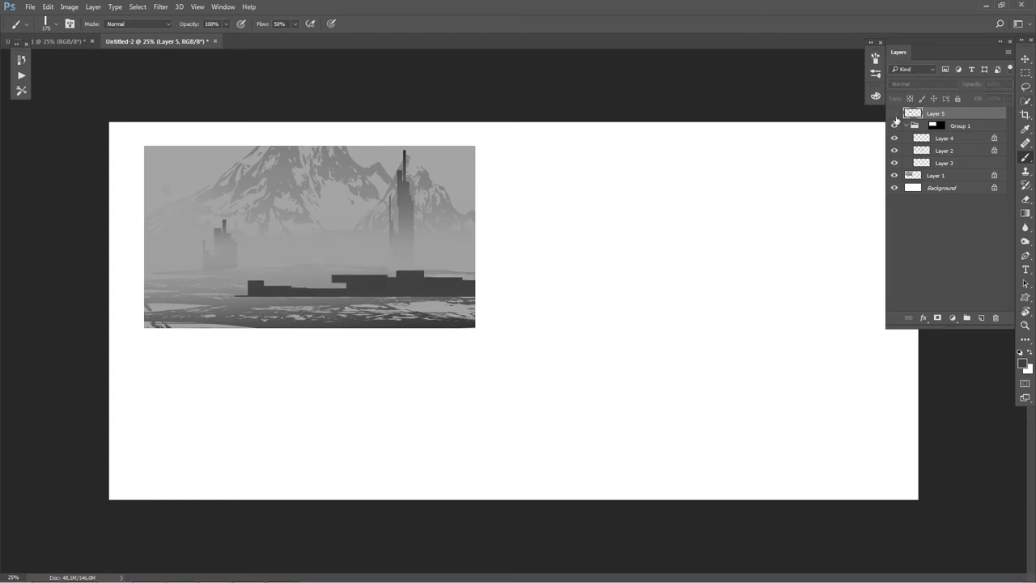
Delete Group 1 and the mountain Layer 1, then add a new empty layer.
{"action": "left_click", "coordinate": [933, 127]}
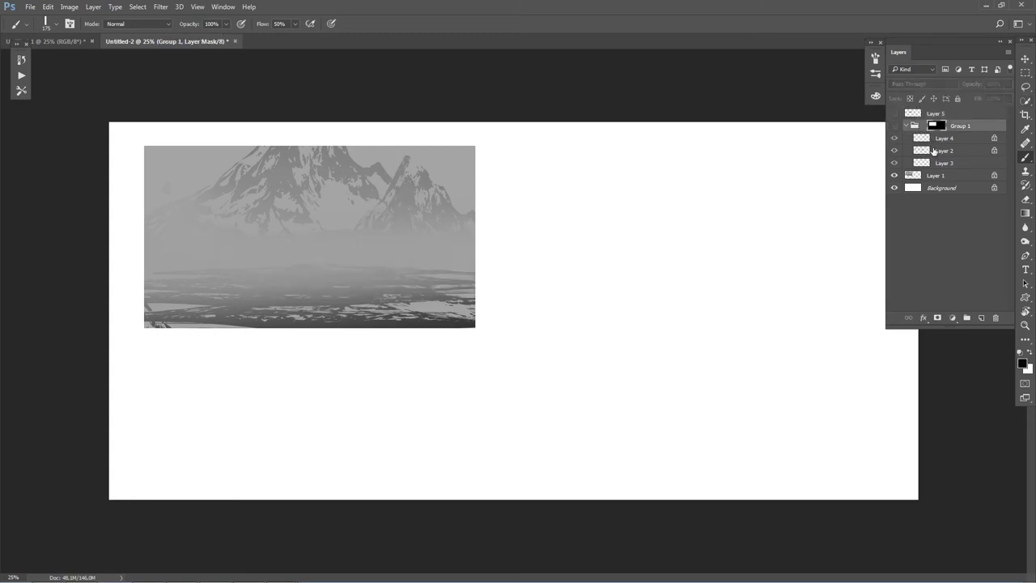
{"action": "key", "text": "Delete"}
{"action": "left_click", "coordinate": [895, 115]}
{"action": "left_click", "coordinate": [895, 114]}
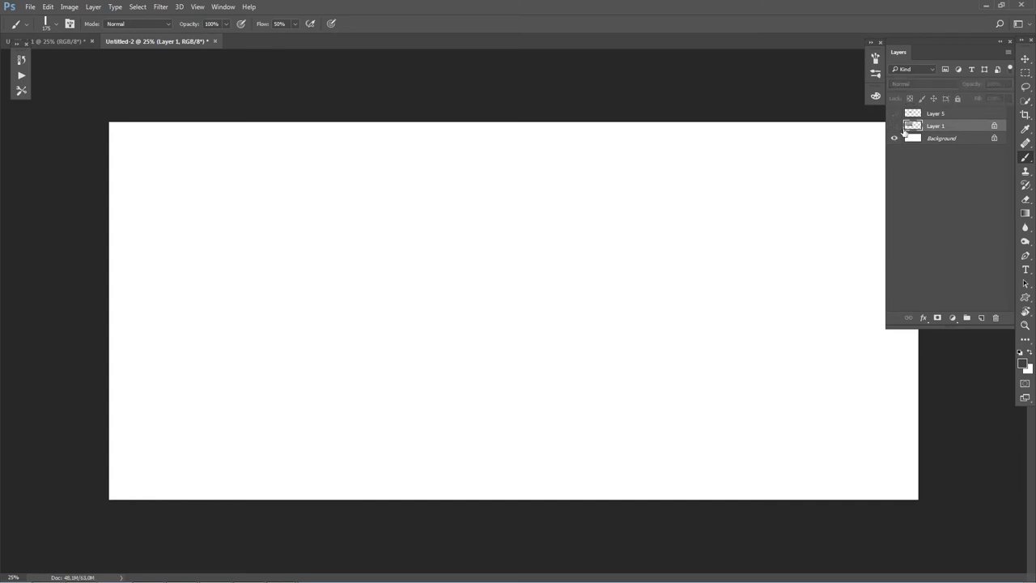
{"action": "left_click", "coordinate": [896, 126]}
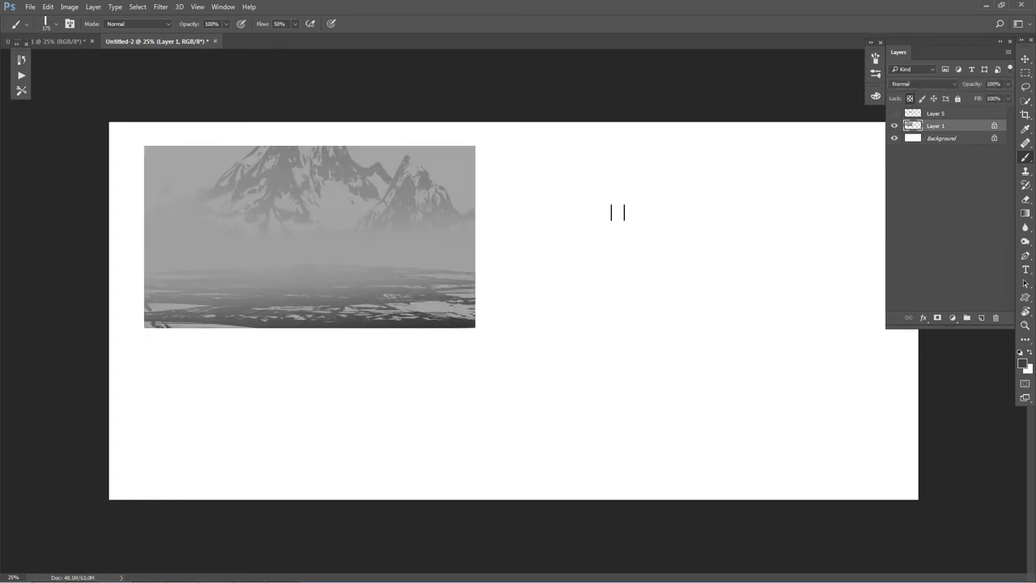
{"action": "key", "text": "Delete"}
{"action": "left_click", "coordinate": [981, 319]}
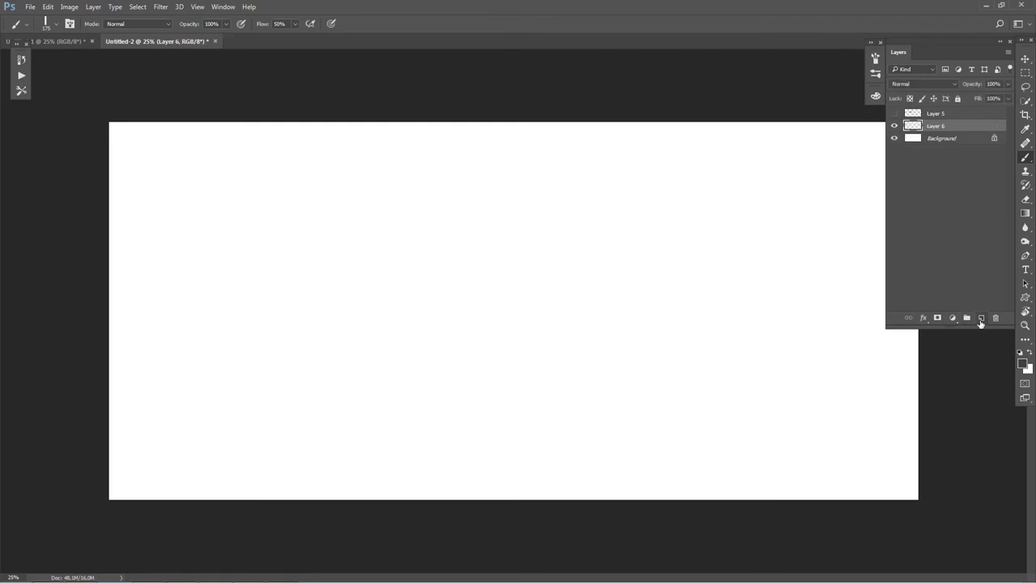
Create a new document from the 1000×1000 square preset.
{"action": "left_click", "coordinate": [30, 6]}
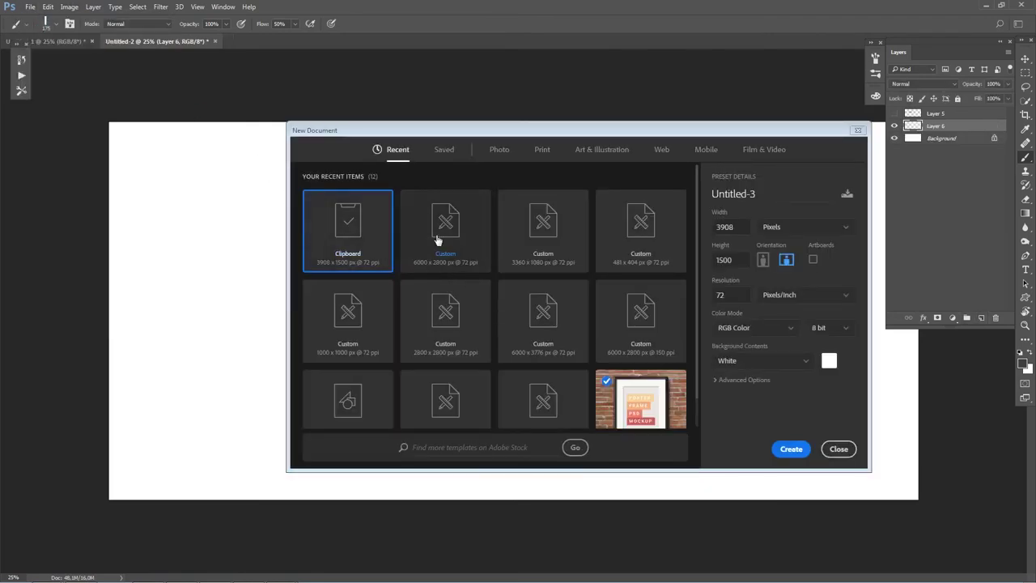
{"action": "left_click", "coordinate": [442, 241]}
{"action": "left_click", "coordinate": [536, 245]}
{"action": "left_click", "coordinate": [374, 328]}
{"action": "left_click", "coordinate": [787, 450]}
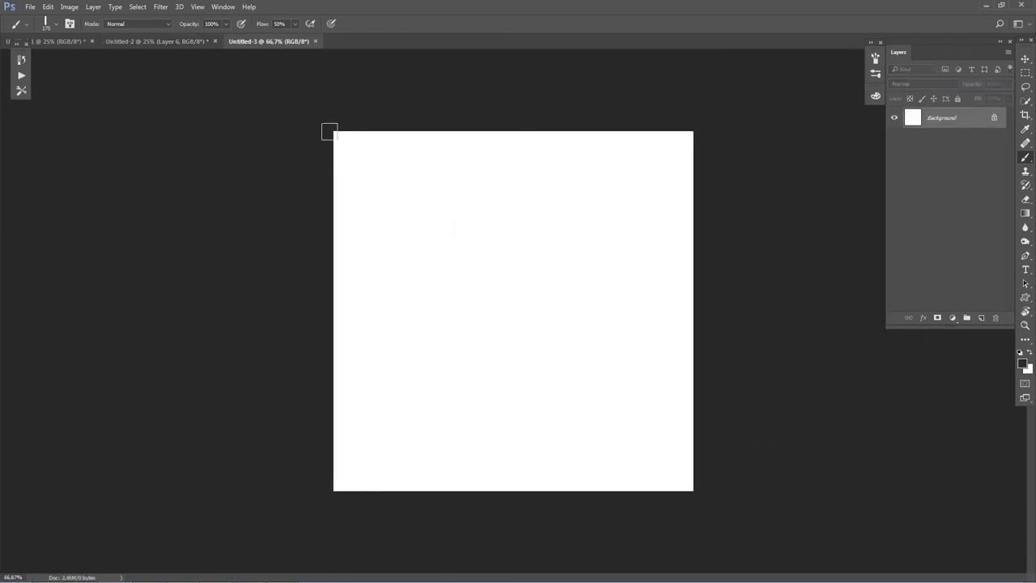
Paint a black blocky shape: top bar, T stem, lower-right block and bottom tail.
{"action": "left_click_drag", "start_coordinate": [432, 217], "coordinate": [543, 236]}
{"action": "mouse_move", "coordinate": [523, 275]}
{"action": "left_mouse_down"}
{"action": "mouse_move", "coordinate": [523, 285]}
{"action": "mouse_move", "coordinate": [558, 282]}
{"action": "mouse_move", "coordinate": [530, 303]}
{"action": "mouse_move", "coordinate": [383, 291]}
{"action": "mouse_move", "coordinate": [401, 234]}
{"action": "mouse_move", "coordinate": [386, 173]}
{"action": "mouse_move", "coordinate": [572, 185]}
{"action": "mouse_move", "coordinate": [433, 294]}
{"action": "mouse_move", "coordinate": [429, 349]}
{"action": "mouse_move", "coordinate": [594, 348]}
{"action": "left_mouse_up"}
{"action": "mouse_move", "coordinate": [558, 200]}
{"action": "left_mouse_down"}
{"action": "mouse_move", "coordinate": [648, 192]}
{"action": "mouse_move", "coordinate": [645, 247]}
{"action": "left_mouse_up"}
{"action": "left_click_drag", "start_coordinate": [617, 143], "coordinate": [624, 408]}
{"action": "left_click_drag", "start_coordinate": [633, 336], "coordinate": [531, 411]}
{"action": "mouse_move", "coordinate": [609, 414]}
{"action": "left_mouse_down"}
{"action": "mouse_move", "coordinate": [609, 468]}
{"action": "mouse_move", "coordinate": [417, 474]}
{"action": "mouse_move", "coordinate": [405, 356]}
{"action": "left_mouse_up"}
Carve the shape's edges in white: stepped lower-right diagonal, flat bottom tip, no bulge.
{"action": "key", "text": "x"}
{"action": "key", "text": "bracketleft"}
{"action": "mouse_move", "coordinate": [382, 416]}
{"action": "left_mouse_down"}
{"action": "mouse_move", "coordinate": [443, 405]}
{"action": "mouse_move", "coordinate": [409, 433]}
{"action": "mouse_move", "coordinate": [493, 432]}
{"action": "left_mouse_up"}
{"action": "left_click_drag", "start_coordinate": [653, 376], "coordinate": [550, 492]}
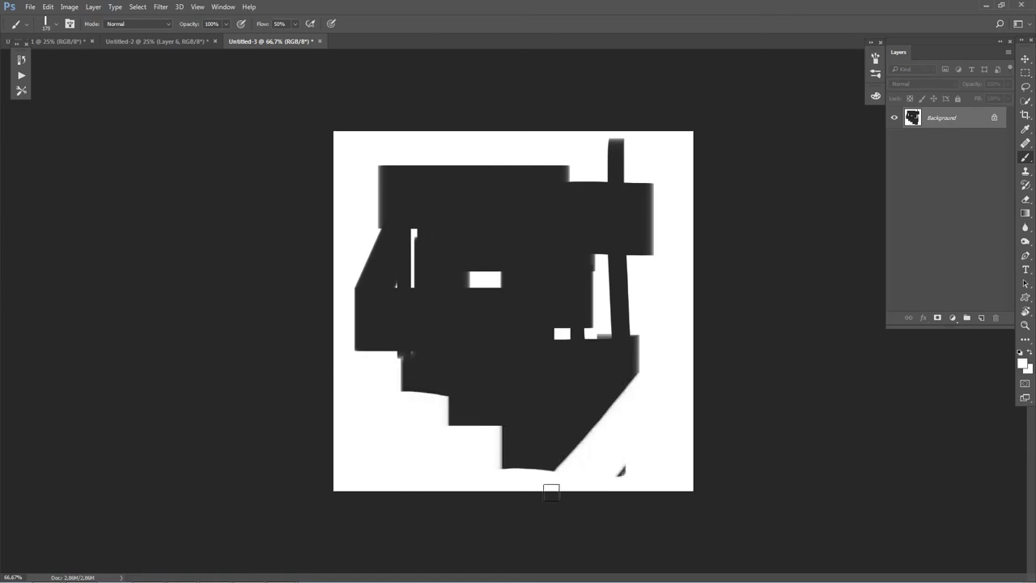
{"action": "left_click_drag", "start_coordinate": [652, 361], "coordinate": [523, 510]}
{"action": "mouse_move", "coordinate": [518, 433]}
{"action": "left_mouse_down"}
{"action": "mouse_move", "coordinate": [453, 442]}
{"action": "mouse_move", "coordinate": [557, 426]}
{"action": "left_mouse_up"}
{"action": "left_click_drag", "start_coordinate": [402, 385], "coordinate": [450, 390]}
Fill the white strips between the right bars in black and flatten the upper bar's top.
{"action": "key", "text": "x"}
{"action": "mouse_move", "coordinate": [621, 231]}
{"action": "left_mouse_down"}
{"action": "mouse_move", "coordinate": [624, 346]}
{"action": "mouse_move", "coordinate": [619, 145]}
{"action": "left_mouse_up"}
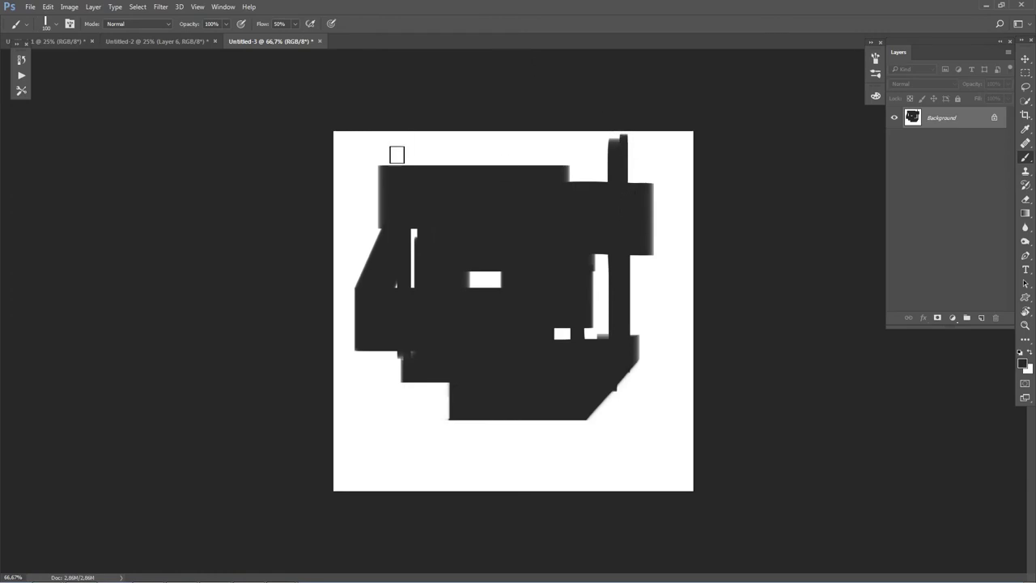
{"action": "key", "text": "x"}
{"action": "left_click_drag", "start_coordinate": [612, 142], "coordinate": [625, 143]}
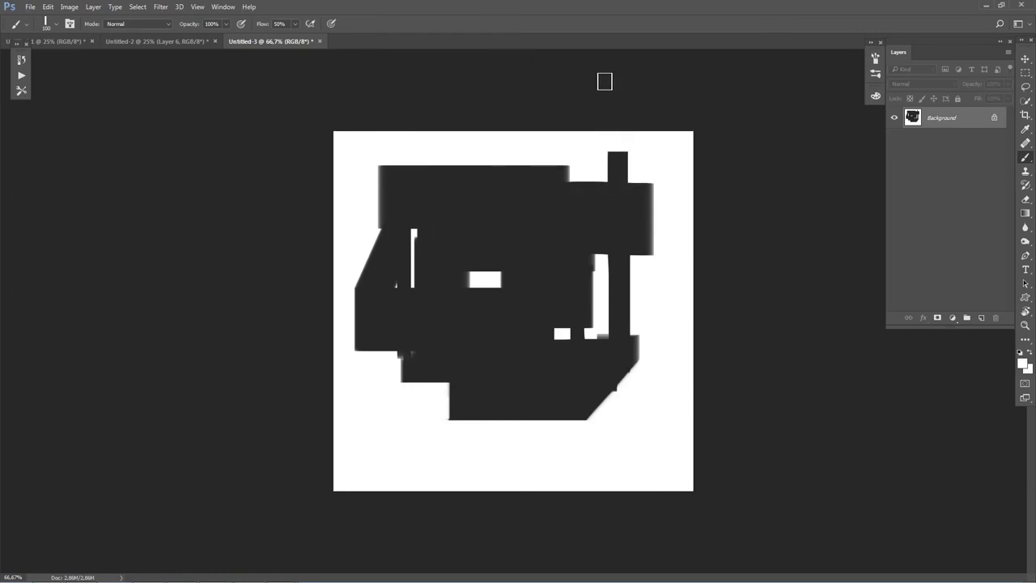
{"action": "key", "text": "x"}
{"action": "key", "text": "bracketleft"}
{"action": "left_click_drag", "start_coordinate": [471, 282], "coordinate": [539, 285]}
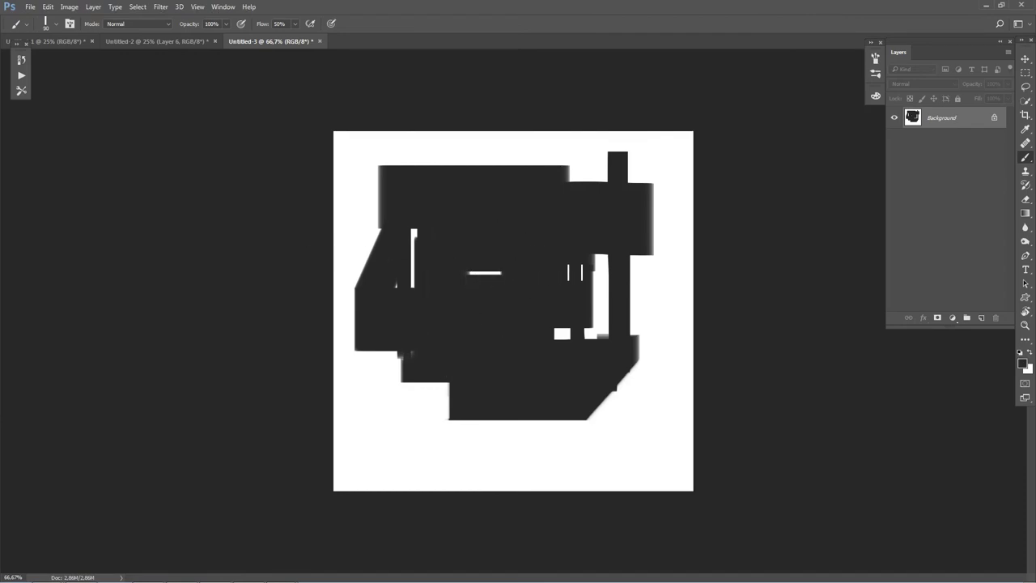
Add thin dark vertical lines and dark bands along the shape's left edge and top.
{"action": "key", "text": "bracketleft"}
{"action": "key", "text": "bracketleft"}
{"action": "key", "text": "bracketleft"}
{"action": "left_click_drag", "start_coordinate": [604, 250], "coordinate": [604, 339]}
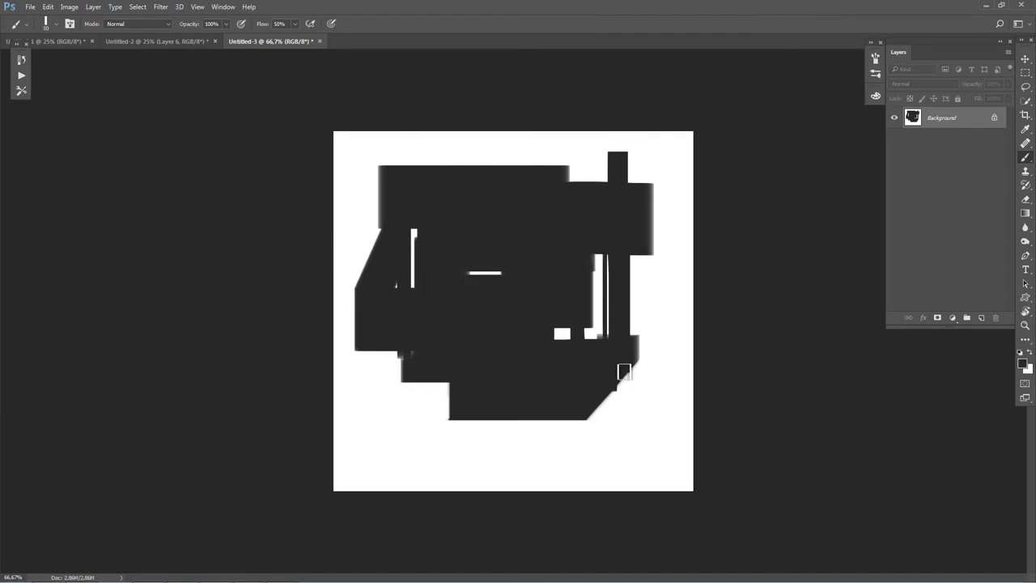
{"action": "left_click", "coordinate": [558, 334]}
{"action": "left_click_drag", "start_coordinate": [636, 259], "coordinate": [640, 346]}
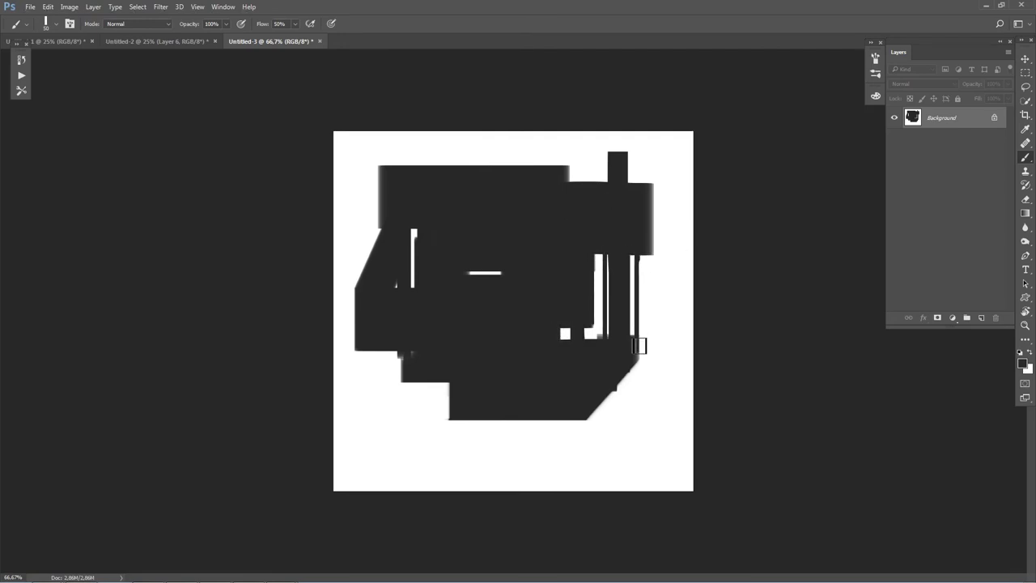
{"action": "key", "text": "bracketright"}
{"action": "key", "text": "bracketright"}
{"action": "key", "text": "bracketright"}
{"action": "left_click_drag", "start_coordinate": [374, 193], "coordinate": [375, 253]}
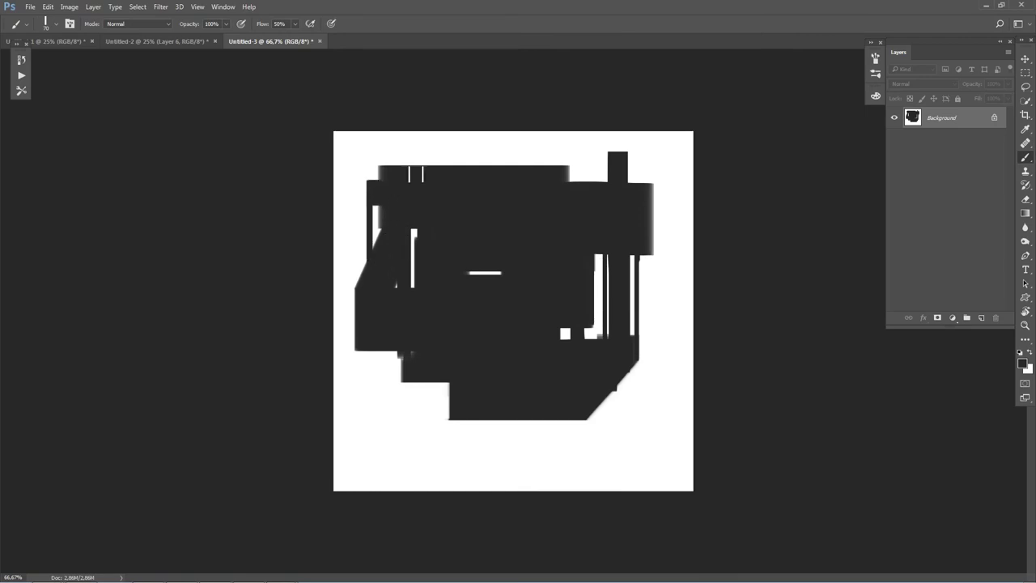
{"action": "left_click_drag", "start_coordinate": [415, 174], "coordinate": [494, 166]}
{"action": "left_click_drag", "start_coordinate": [424, 158], "coordinate": [520, 158]}
Cut a white notch into the top edge and a thin white slit through the shape.
{"action": "key", "text": "x"}
{"action": "left_click_drag", "start_coordinate": [394, 147], "coordinate": [522, 149]}
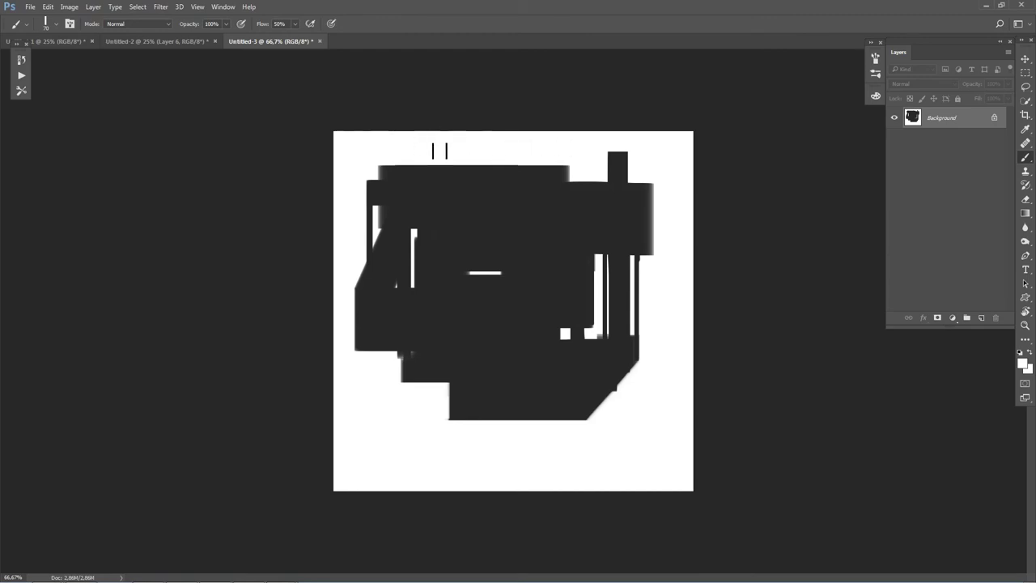
{"action": "left_click_drag", "start_coordinate": [440, 152], "coordinate": [536, 151]}
{"action": "key", "text": "bracketleft"}
{"action": "key", "text": "bracketleft"}
{"action": "key", "text": "bracketleft"}
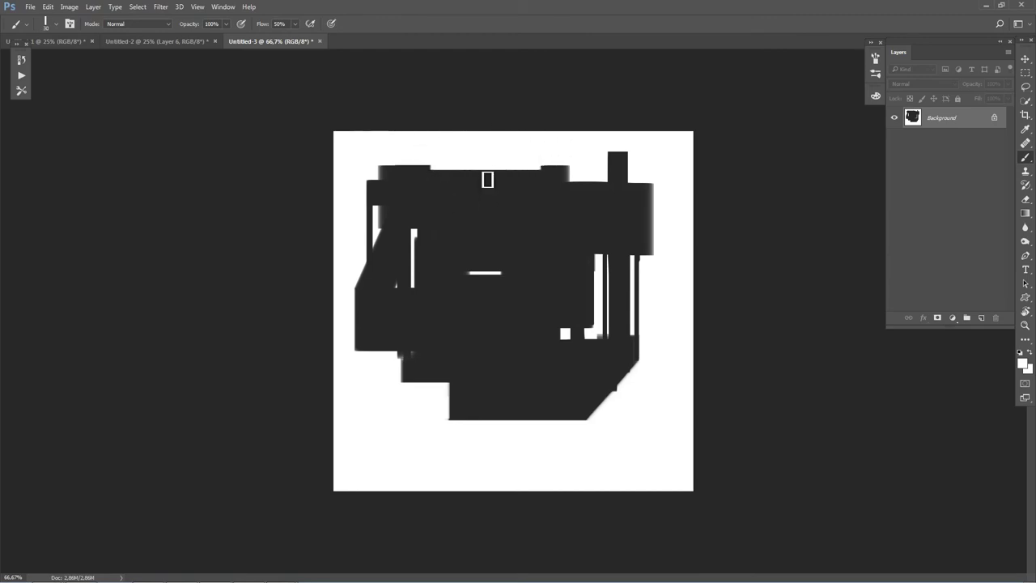
{"action": "key", "text": "bracketleft"}
{"action": "key", "text": "bracketleft"}
{"action": "key", "text": "bracketleft"}
{"action": "mouse_move", "coordinate": [454, 170]}
{"action": "left_mouse_down"}
{"action": "mouse_move", "coordinate": [454, 259]}
{"action": "mouse_move", "coordinate": [591, 257]}
{"action": "left_mouse_up"}
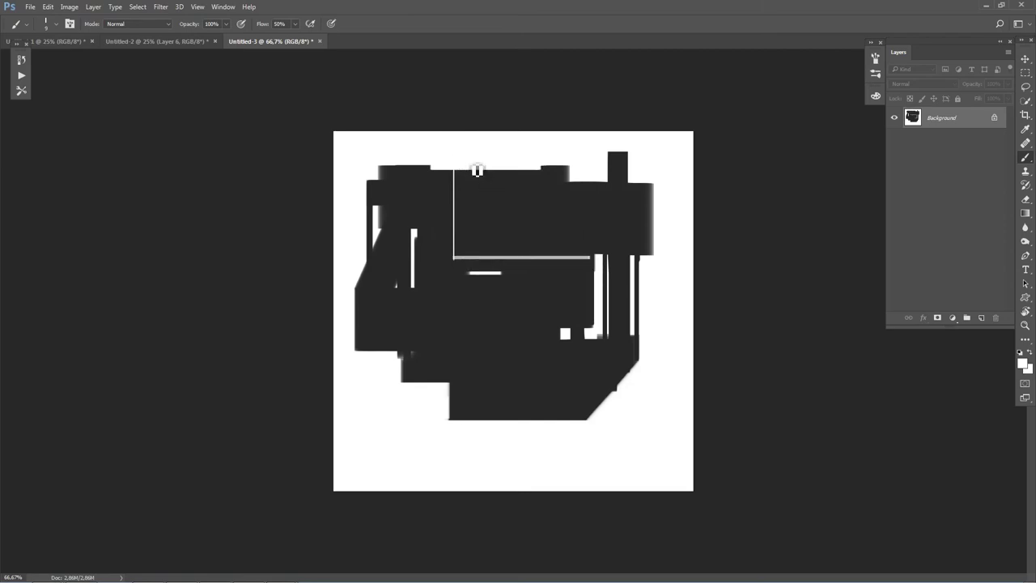
{"action": "left_click", "coordinate": [49, 7]}
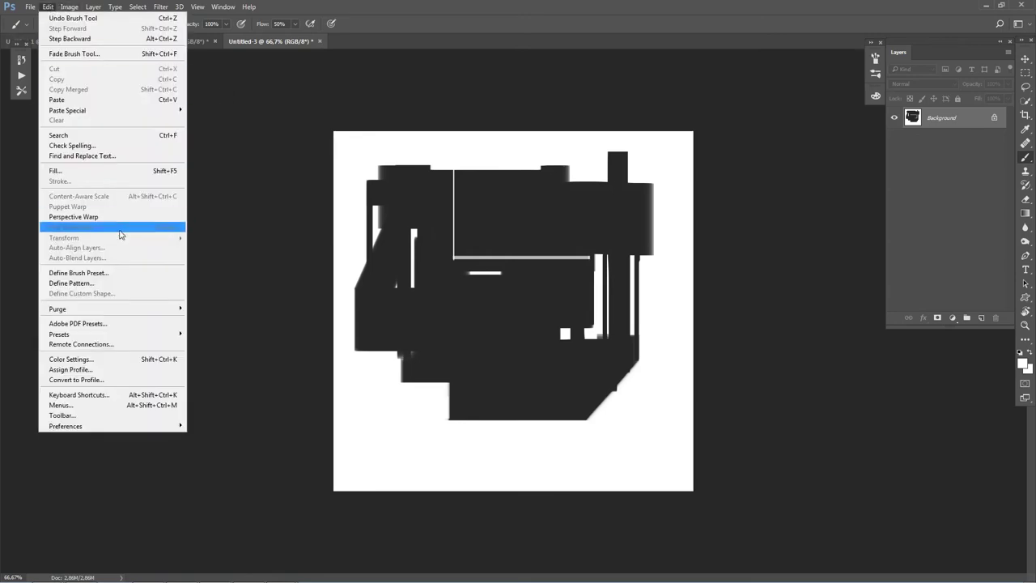
Save the blocky silhouette as a new brush preset and return to Untitled-2.
{"action": "left_click", "coordinate": [117, 273]}
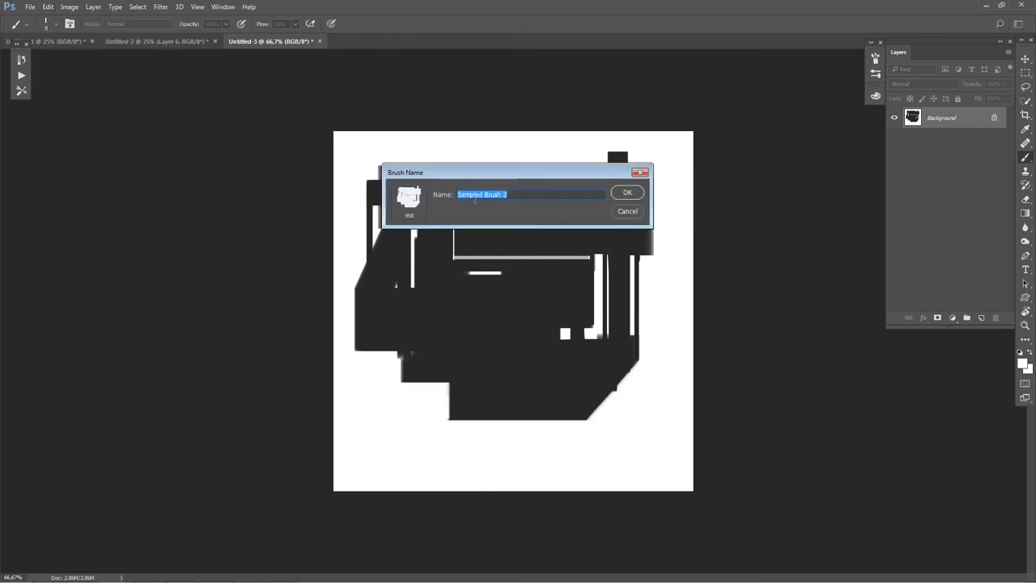
{"action": "left_click", "coordinate": [628, 192]}
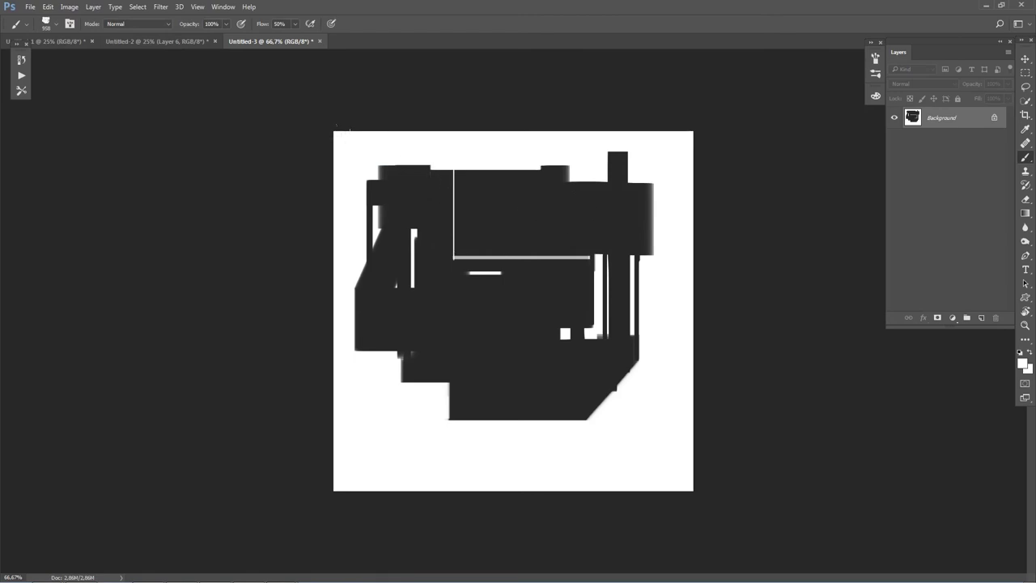
{"action": "left_click", "coordinate": [171, 42]}
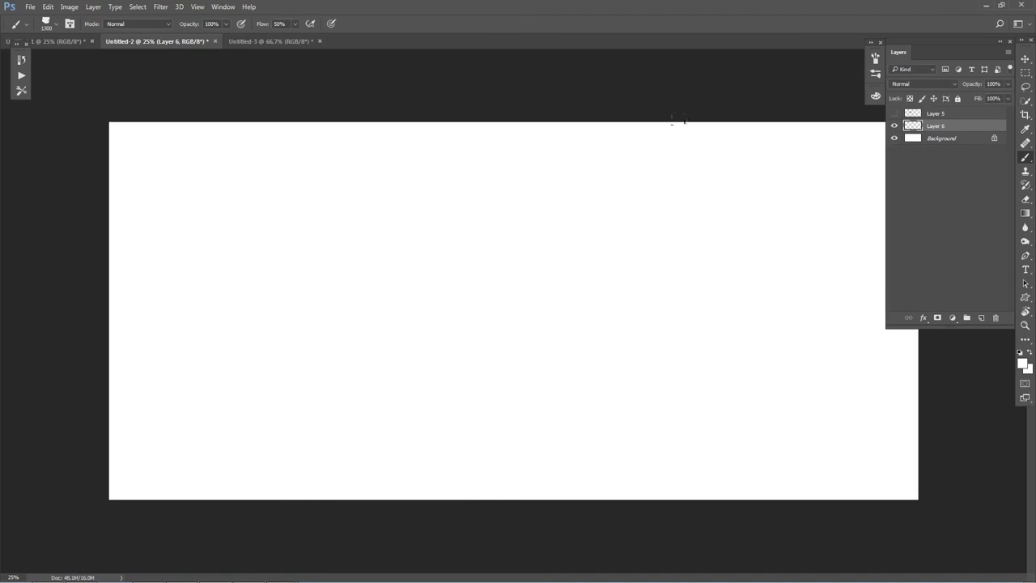
Enable Shape Dynamics: Size Jitter 100%, Angle Jitter 0%, Roundness Jitter 100%, Minimum Roundness 1%.
{"action": "left_click", "coordinate": [875, 58]}
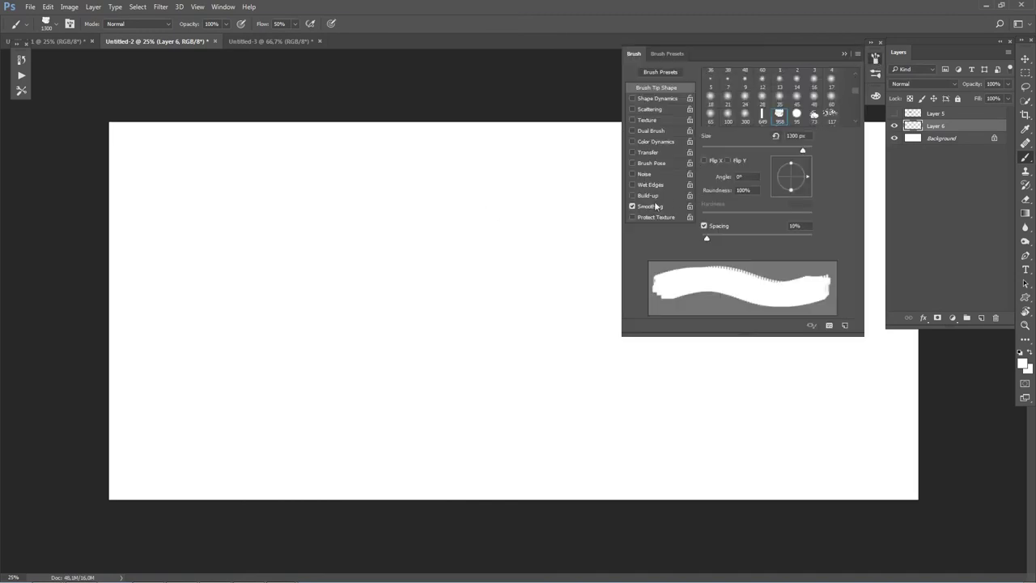
{"action": "left_click", "coordinate": [649, 99]}
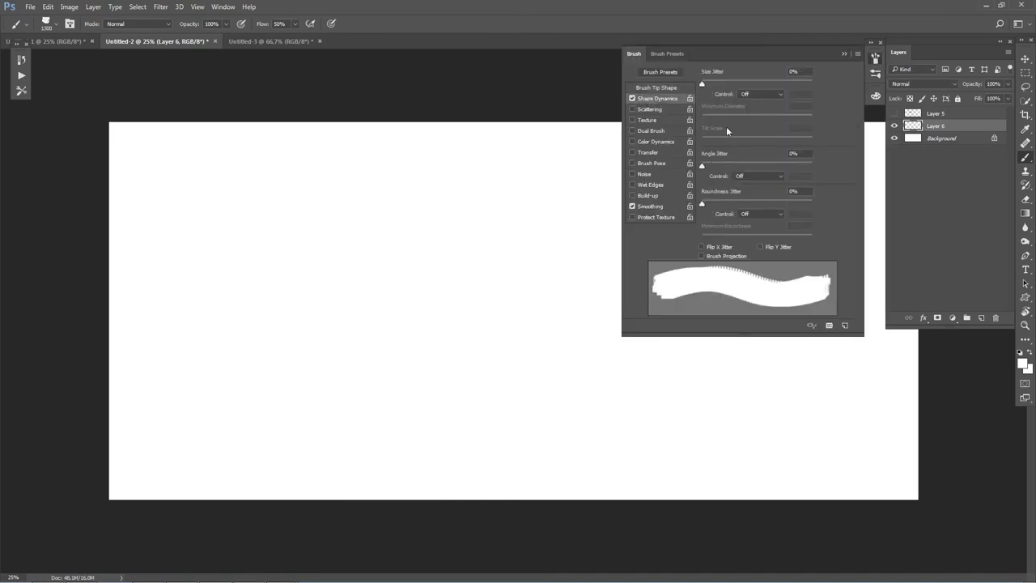
{"action": "mouse_move", "coordinate": [704, 84]}
{"action": "left_mouse_down"}
{"action": "mouse_move", "coordinate": [793, 92]}
{"action": "mouse_move", "coordinate": [831, 109]}
{"action": "left_mouse_up"}
{"action": "mouse_move", "coordinate": [701, 120]}
{"action": "left_mouse_down"}
{"action": "mouse_move", "coordinate": [805, 117]}
{"action": "mouse_move", "coordinate": [672, 115]}
{"action": "left_mouse_up"}
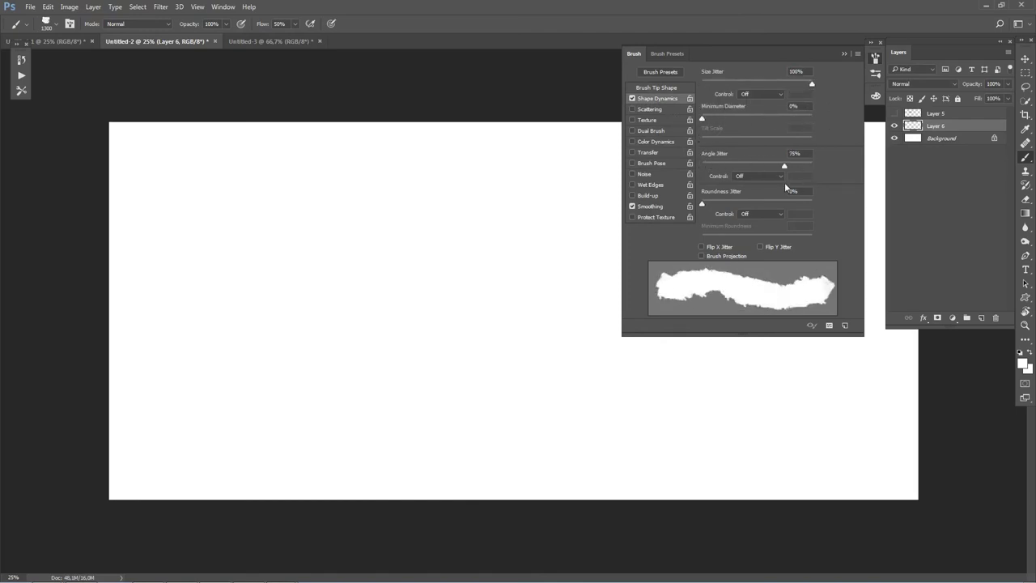
{"action": "mouse_move", "coordinate": [738, 166]}
{"action": "left_mouse_down"}
{"action": "mouse_move", "coordinate": [714, 170]}
{"action": "mouse_move", "coordinate": [761, 179]}
{"action": "mouse_move", "coordinate": [751, 186]}
{"action": "mouse_move", "coordinate": [813, 174]}
{"action": "mouse_move", "coordinate": [702, 166]}
{"action": "left_mouse_up"}
{"action": "left_click_drag", "start_coordinate": [702, 204], "coordinate": [839, 212]}
{"action": "mouse_move", "coordinate": [729, 235]}
{"action": "left_mouse_down"}
{"action": "mouse_move", "coordinate": [778, 234]}
{"action": "mouse_move", "coordinate": [693, 241]}
{"action": "left_mouse_up"}
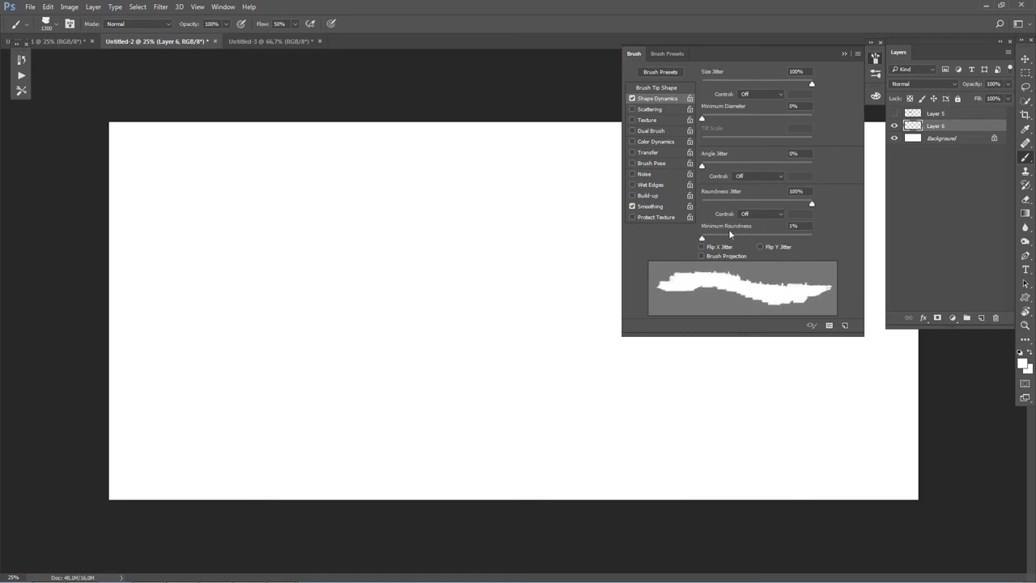
{"action": "left_click_drag", "start_coordinate": [475, 289], "coordinate": [389, 234]}
{"action": "left_click", "coordinate": [956, 395], "text": "alt"}
Paint grey test strokes with the jittered brush, then undo them all.
{"action": "left_click_drag", "start_coordinate": [502, 340], "coordinate": [567, 394]}
{"action": "mouse_move", "coordinate": [370, 234]}
{"action": "left_mouse_down"}
{"action": "mouse_move", "coordinate": [307, 204]}
{"action": "mouse_move", "coordinate": [381, 340]}
{"action": "left_mouse_up"}
{"action": "left_click_drag", "start_coordinate": [235, 348], "coordinate": [461, 356]}
{"action": "left_click_drag", "start_coordinate": [381, 243], "coordinate": [567, 202]}
{"action": "mouse_move", "coordinate": [421, 178]}
{"action": "left_mouse_down"}
{"action": "mouse_move", "coordinate": [514, 353]}
{"action": "mouse_move", "coordinate": [484, 377]}
{"action": "mouse_move", "coordinate": [81, 343]}
{"action": "left_mouse_up"}
{"action": "key", "text": "ctrl+alt+z"}
{"action": "key", "text": "ctrl+alt+z"}
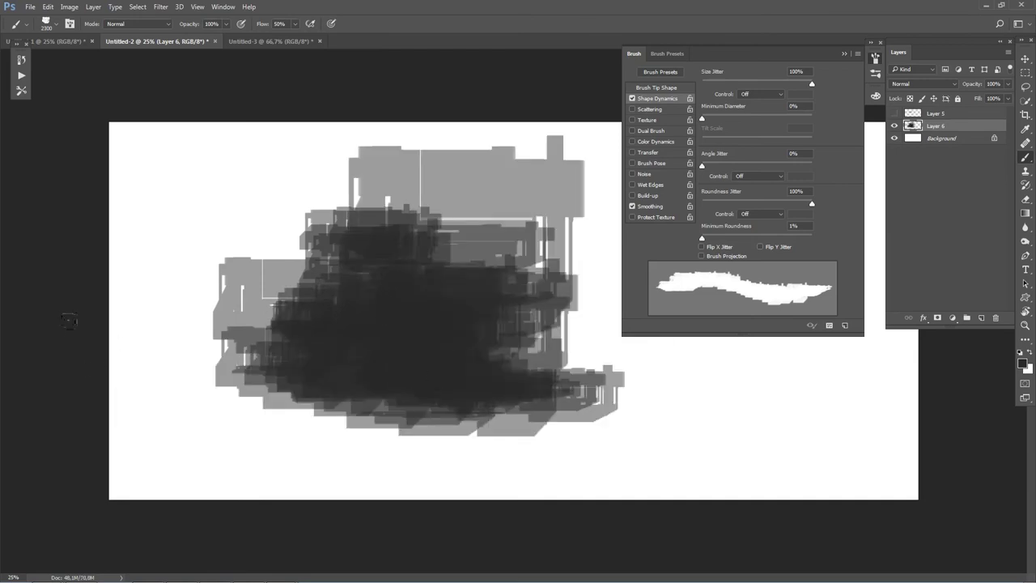
{"action": "key", "text": "ctrl+alt+z"}
{"action": "key", "text": "bracketleft"}
{"action": "key", "text": "ctrl+alt+z"}
{"action": "key", "text": "ctrl+alt+z"}
{"action": "key", "text": "ctrl+alt+z"}
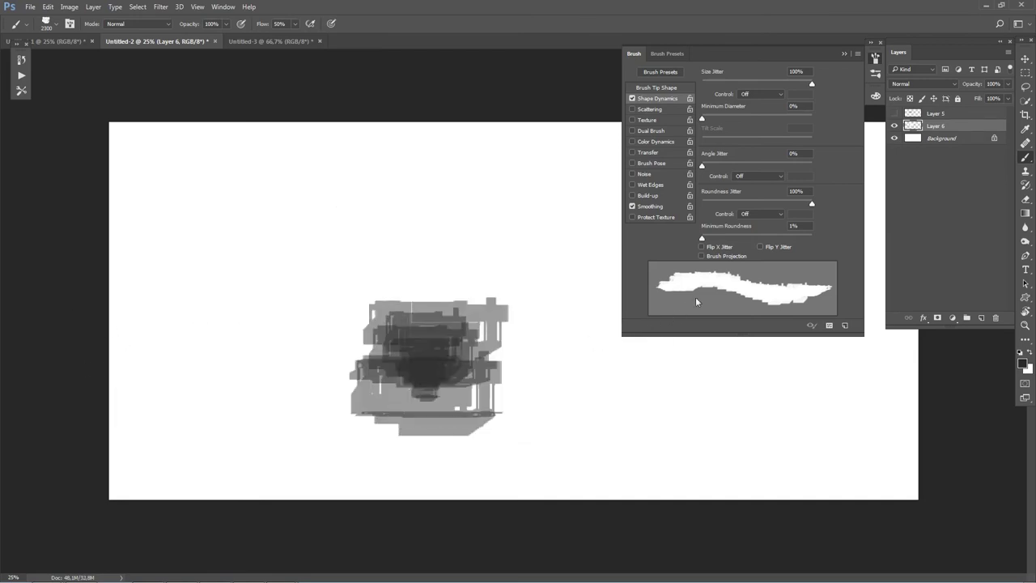
{"action": "key", "text": "ctrl+alt+z"}
Raise brush tip spacing to about 85%, test and clear, then marquee a wide central rectangle.
{"action": "left_click", "coordinate": [645, 87]}
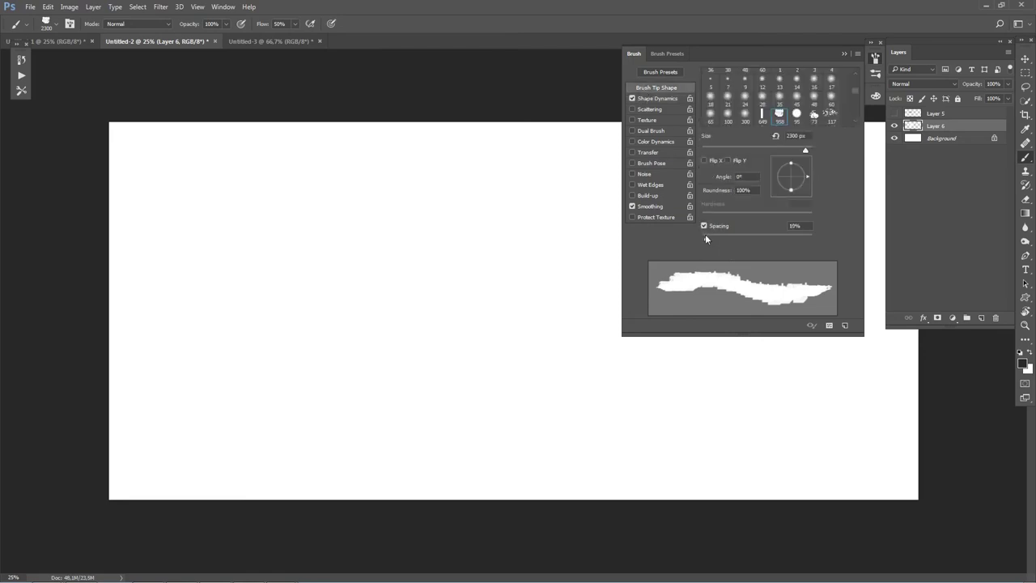
{"action": "left_click_drag", "start_coordinate": [706, 235], "coordinate": [749, 238]}
{"action": "mouse_move", "coordinate": [518, 322]}
{"action": "left_mouse_down"}
{"action": "mouse_move", "coordinate": [403, 317]}
{"action": "mouse_move", "coordinate": [414, 331]}
{"action": "left_mouse_up"}
{"action": "left_click_drag", "start_coordinate": [415, 242], "coordinate": [453, 327]}
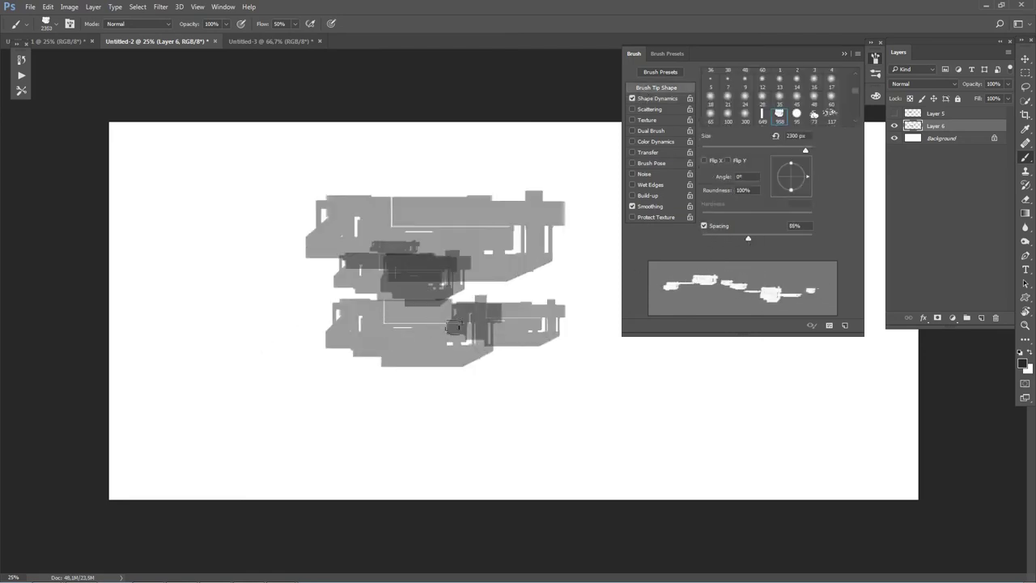
{"action": "left_click", "coordinate": [491, 193]}
{"action": "left_click_drag", "start_coordinate": [426, 277], "coordinate": [426, 371]}
{"action": "key", "text": "bracketright"}
{"action": "key", "text": "bracketright"}
{"action": "key", "text": "ctrl+alt+z"}
{"action": "key", "text": "ctrl+alt+z"}
{"action": "key", "text": "ctrl+alt+z"}
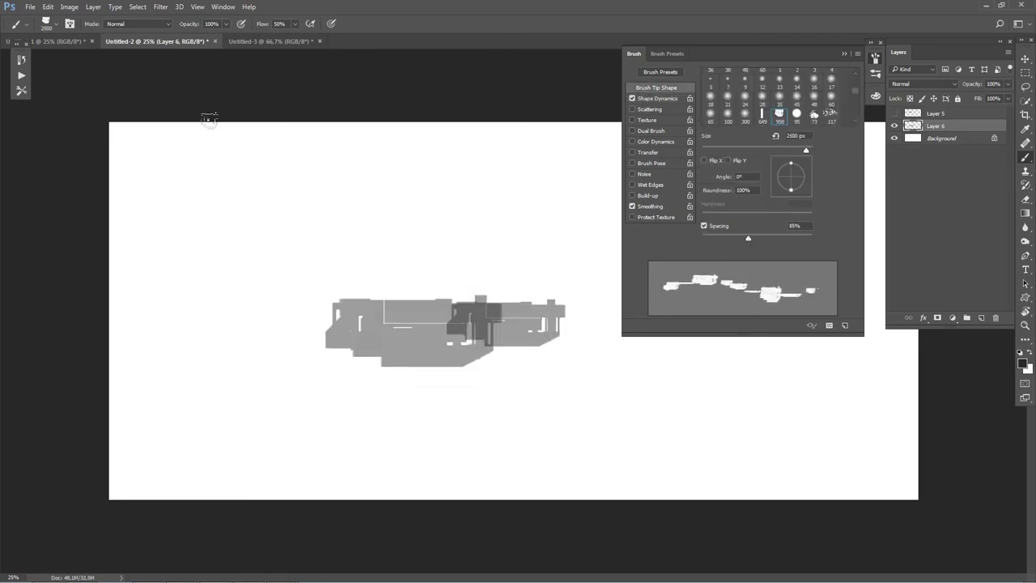
{"action": "key", "text": "ctrl+alt+z"}
{"action": "key", "text": "ctrl+alt+z"}
{"action": "key", "text": "ctrl+alt+z"}
{"action": "key", "text": "bracketright"}
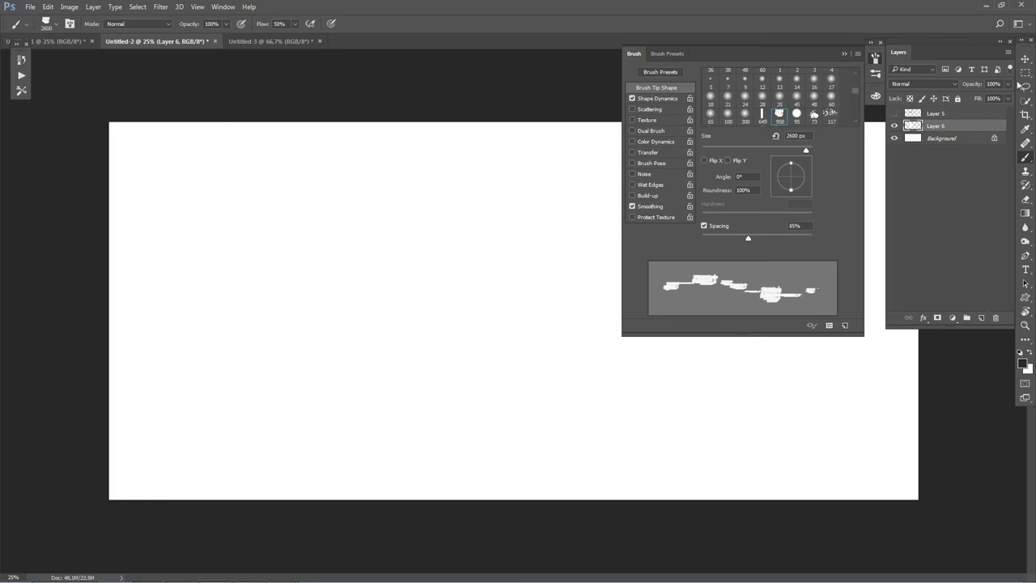
{"action": "key", "text": "m"}
{"action": "mouse_move", "coordinate": [364, 296]}
{"action": "left_mouse_down"}
{"action": "mouse_move", "coordinate": [580, 387]}
{"action": "mouse_move", "coordinate": [589, 410]}
{"action": "left_mouse_up"}
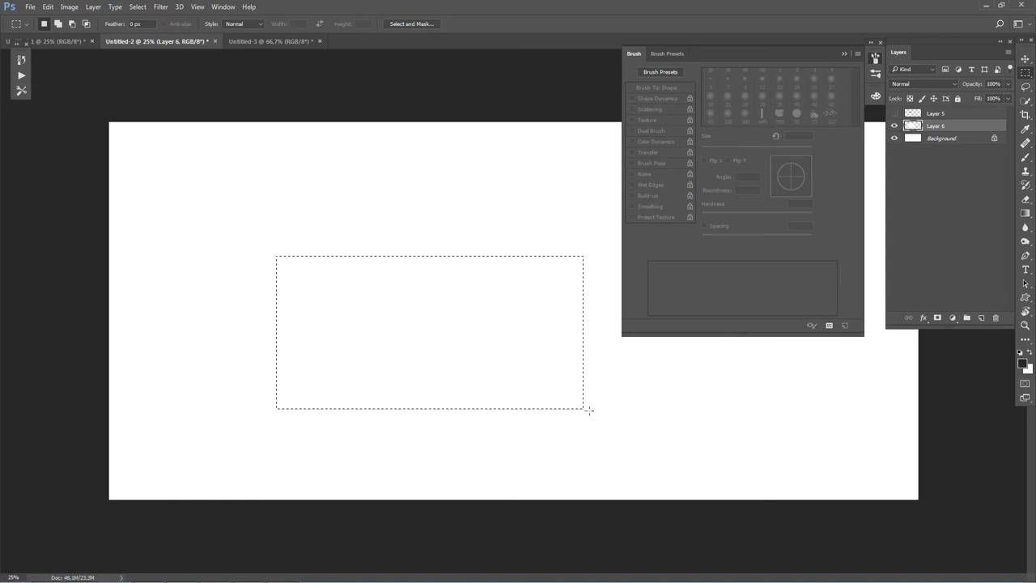
Lock Layer 6's transparency and set the rectangle's Hue/Saturation Lightness to -30.
{"action": "left_click", "coordinate": [904, 98]}
{"action": "key", "text": "ctrl+u"}
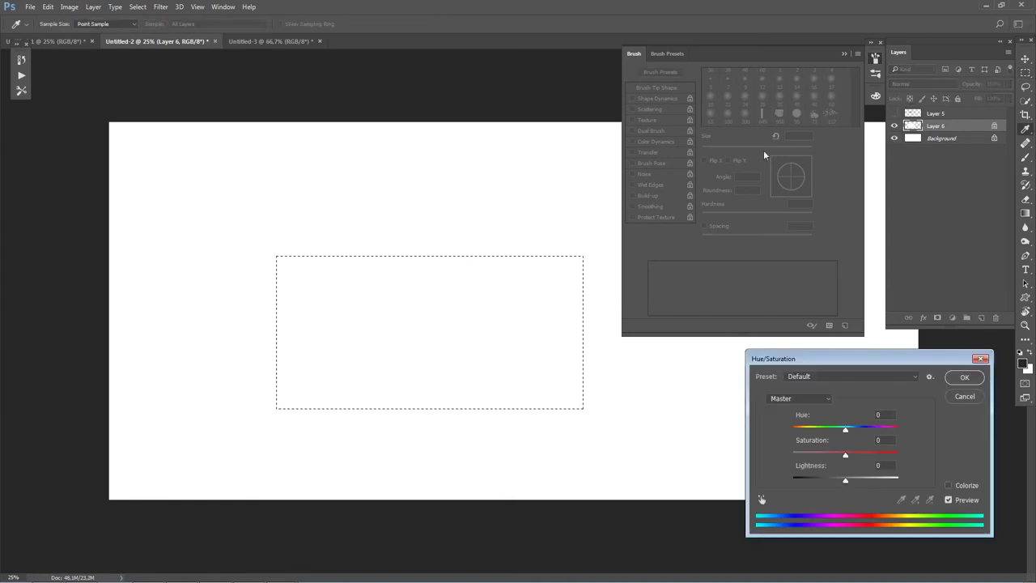
{"action": "left_click_drag", "start_coordinate": [846, 481], "coordinate": [810, 481]}
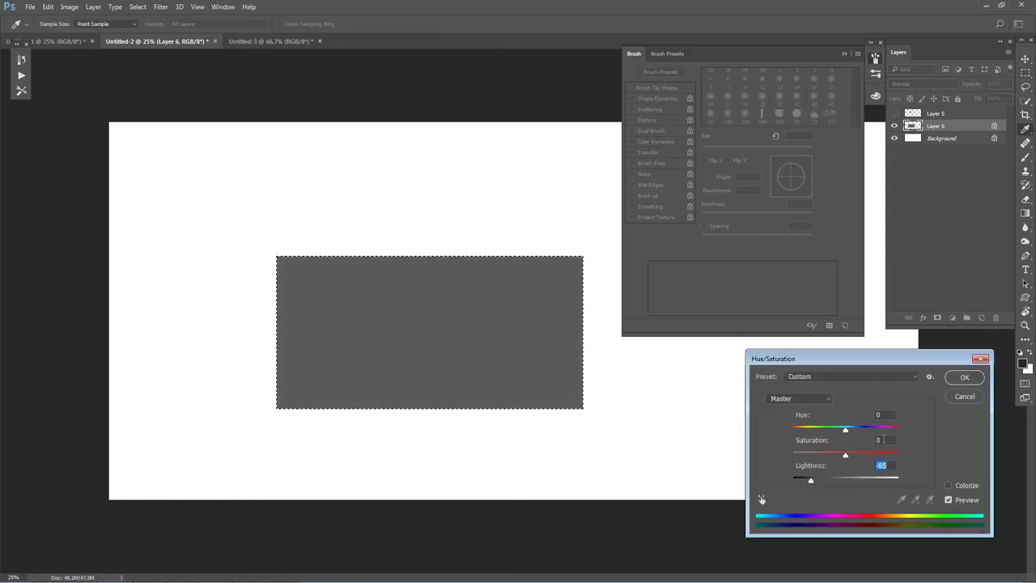
{"action": "type", "text": "-30"}
{"action": "left_click", "coordinate": [954, 378]}
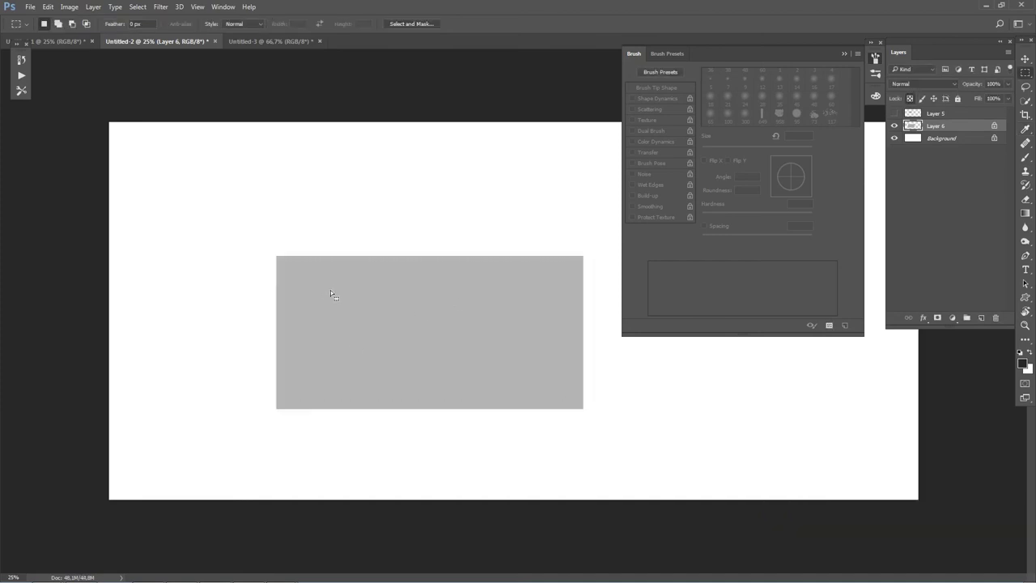
{"action": "key", "text": "b"}
{"action": "mouse_move", "coordinate": [245, 356]}
{"action": "left_mouse_down"}
{"action": "mouse_move", "coordinate": [398, 381]}
{"action": "mouse_move", "coordinate": [206, 401]}
{"action": "left_mouse_up"}
Paint dark blocky strokes along the bottom, right, middle and left of the rectangle, varying brush size.
{"action": "key", "text": "bracketleft"}
{"action": "key", "text": "bracketleft"}
{"action": "key", "text": "bracketleft"}
{"action": "mouse_move", "coordinate": [484, 393]}
{"action": "left_mouse_down"}
{"action": "mouse_move", "coordinate": [374, 403]}
{"action": "mouse_move", "coordinate": [546, 335]}
{"action": "mouse_move", "coordinate": [448, 180]}
{"action": "left_mouse_up"}
{"action": "mouse_move", "coordinate": [462, 312]}
{"action": "left_mouse_down"}
{"action": "mouse_move", "coordinate": [486, 370]}
{"action": "mouse_move", "coordinate": [336, 336]}
{"action": "left_mouse_up"}
{"action": "key", "text": "bracketleft"}
{"action": "key", "text": "bracketleft"}
{"action": "key", "text": "bracketleft"}
{"action": "key", "text": "bracketleft"}
{"action": "key", "text": "bracketleft"}
{"action": "key", "text": "bracketleft"}
{"action": "mouse_move", "coordinate": [278, 293]}
{"action": "left_mouse_down"}
{"action": "mouse_move", "coordinate": [301, 277]}
{"action": "mouse_move", "coordinate": [300, 255]}
{"action": "mouse_move", "coordinate": [282, 332]}
{"action": "mouse_move", "coordinate": [340, 360]}
{"action": "left_mouse_up"}
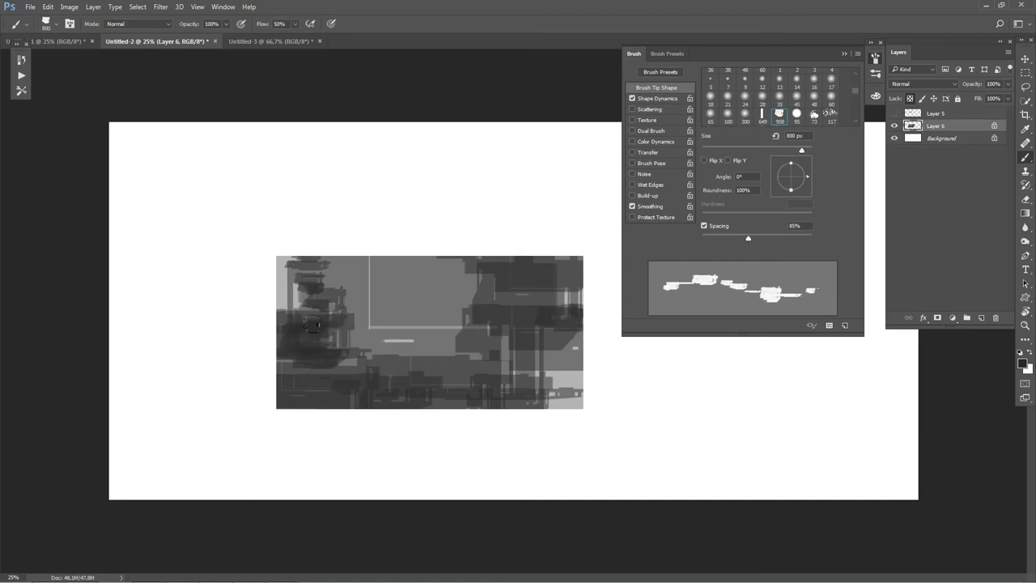
{"action": "mouse_move", "coordinate": [454, 363]}
{"action": "left_mouse_down"}
{"action": "mouse_move", "coordinate": [377, 363]}
{"action": "mouse_move", "coordinate": [587, 373]}
{"action": "mouse_move", "coordinate": [583, 397]}
{"action": "mouse_move", "coordinate": [470, 404]}
{"action": "left_mouse_up"}
{"action": "key", "text": "bracketright"}
{"action": "key", "text": "bracketright"}
{"action": "key", "text": "bracketright"}
{"action": "mouse_move", "coordinate": [599, 373]}
{"action": "left_mouse_down"}
{"action": "mouse_move", "coordinate": [264, 397]}
{"action": "mouse_move", "coordinate": [396, 340]}
{"action": "left_mouse_up"}
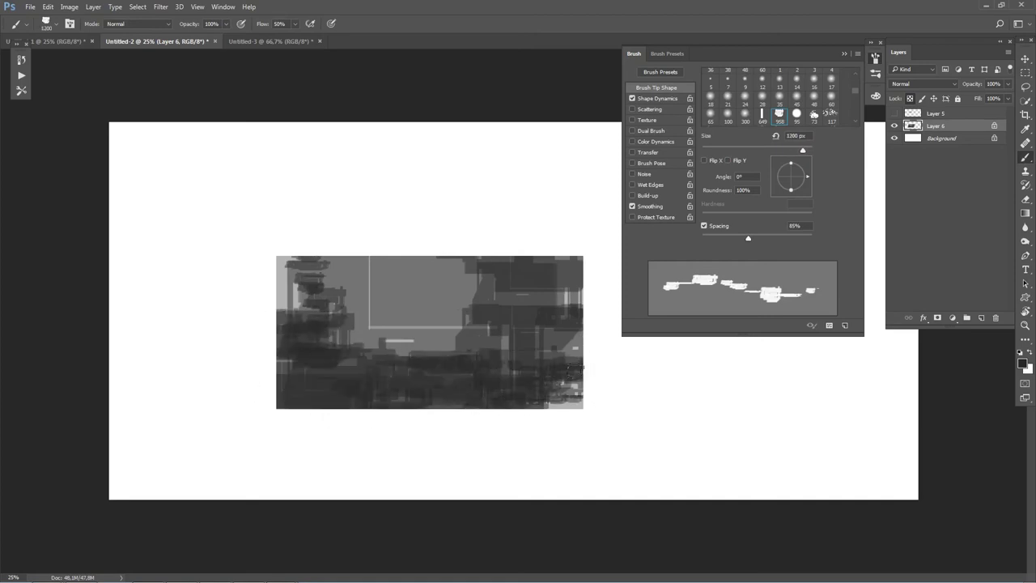
Add dark strokes across the lower area, right side and upper middle with a slightly smaller brush.
{"action": "key", "text": "bracketleft"}
{"action": "left_click_drag", "start_coordinate": [518, 405], "coordinate": [566, 348]}
{"action": "left_click_drag", "start_coordinate": [494, 349], "coordinate": [486, 251]}
{"action": "mouse_move", "coordinate": [470, 381]}
{"action": "left_mouse_down"}
{"action": "mouse_move", "coordinate": [430, 316]}
{"action": "mouse_move", "coordinate": [377, 359]}
{"action": "mouse_move", "coordinate": [476, 362]}
{"action": "mouse_move", "coordinate": [340, 377]}
{"action": "mouse_move", "coordinate": [583, 356]}
{"action": "mouse_move", "coordinate": [279, 397]}
{"action": "left_mouse_up"}
{"action": "key", "text": "bracketleft"}
{"action": "key", "text": "bracketleft"}
{"action": "key", "text": "bracketleft"}
Sample a lighter grey from the painting and paint it across the lower band.
{"action": "left_click", "coordinate": [400, 396], "text": "alt"}
{"action": "left_click_drag", "start_coordinate": [340, 389], "coordinate": [534, 380]}
{"action": "key", "text": "bracketleft"}
{"action": "key", "text": "bracketleft"}
{"action": "key", "text": "bracketleft"}
{"action": "left_click_drag", "start_coordinate": [469, 373], "coordinate": [373, 377]}
Sample a darker grey and paint it over the upper right, middle and right side.
{"action": "left_click", "coordinate": [518, 286], "text": "alt"}
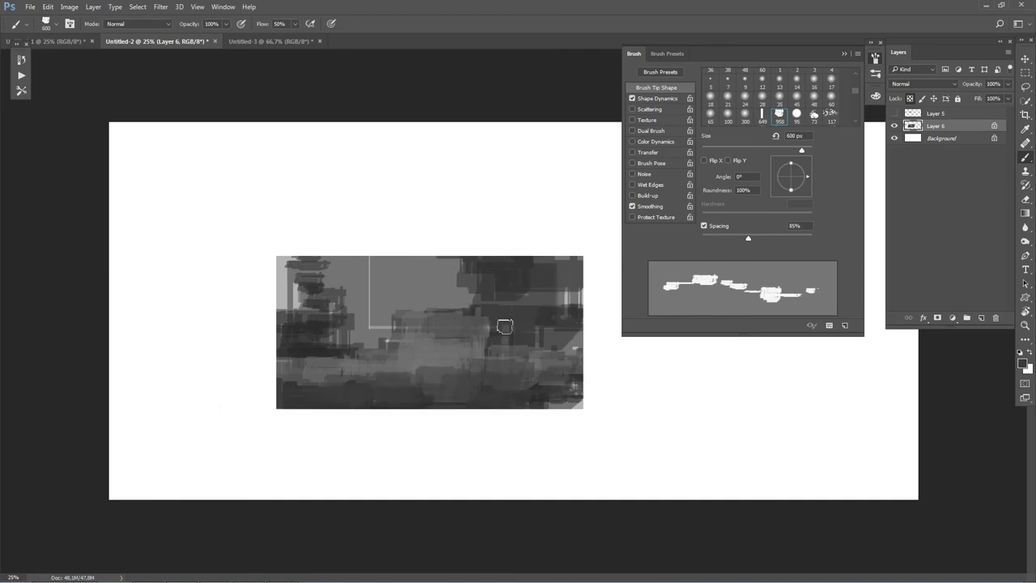
{"action": "left_click_drag", "start_coordinate": [499, 331], "coordinate": [458, 382]}
{"action": "key", "text": "bracketright"}
{"action": "key", "text": "bracketright"}
{"action": "key", "text": "bracketright"}
{"action": "left_click_drag", "start_coordinate": [470, 250], "coordinate": [579, 382]}
{"action": "key", "text": "bracketright"}
{"action": "mouse_move", "coordinate": [339, 292]}
{"action": "left_mouse_down"}
{"action": "mouse_move", "coordinate": [300, 263]}
{"action": "mouse_move", "coordinate": [324, 328]}
{"action": "left_mouse_up"}
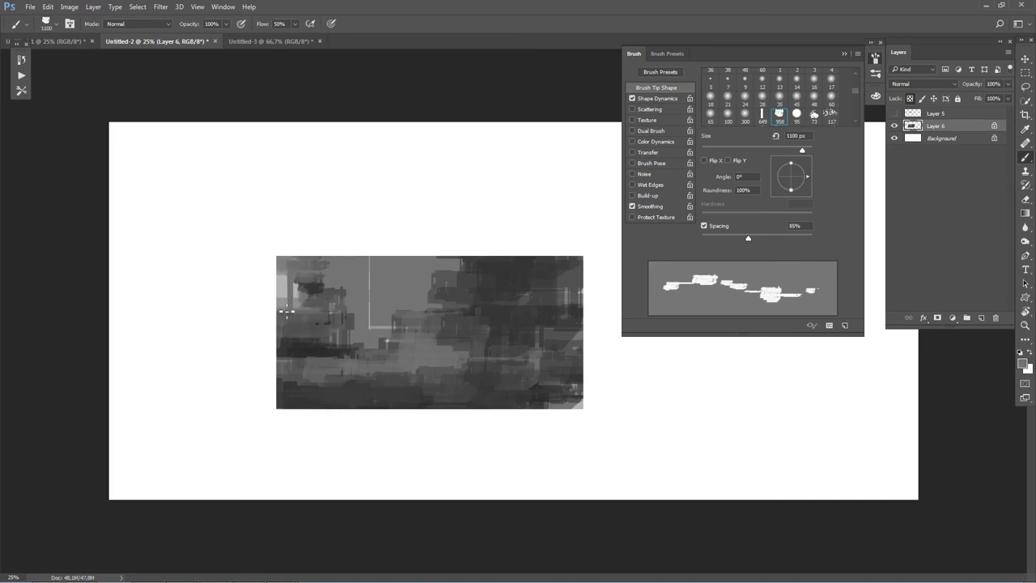
{"action": "mouse_move", "coordinate": [511, 274]}
{"action": "left_mouse_down"}
{"action": "mouse_move", "coordinate": [578, 312]}
{"action": "mouse_move", "coordinate": [531, 359]}
{"action": "left_mouse_up"}
Dab small dark patches across the middle, right and left, and darken the top-left area.
{"action": "key", "text": "bracketleft"}
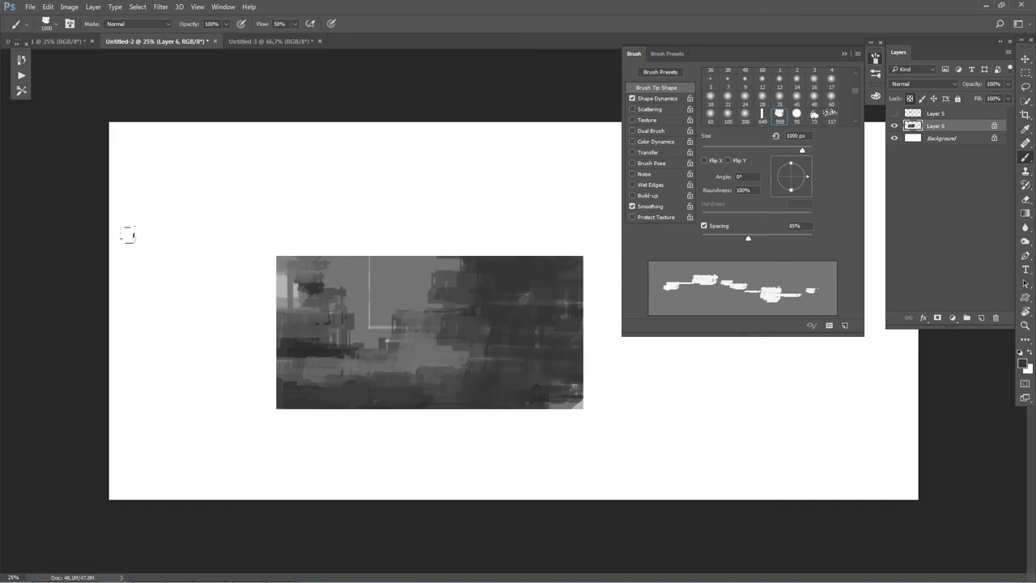
{"action": "key", "text": "bracketleft"}
{"action": "key", "text": "bracketleft"}
{"action": "key", "text": "bracketleft"}
{"action": "left_click", "coordinate": [417, 352]}
{"action": "left_click", "coordinate": [523, 368]}
{"action": "key", "text": "bracketright"}
{"action": "key", "text": "bracketright"}
{"action": "key", "text": "bracketright"}
{"action": "left_click", "coordinate": [263, 386]}
{"action": "left_click_drag", "start_coordinate": [256, 260], "coordinate": [357, 307]}
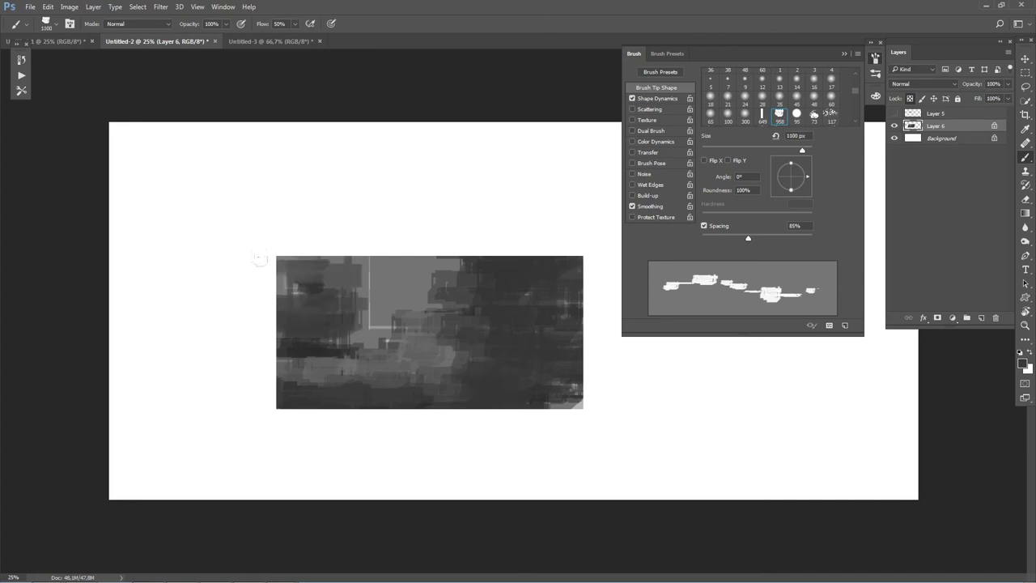
Swap foreground and background colours and dab large dark patches in the upper middle and right.
{"action": "key", "text": "bracketright"}
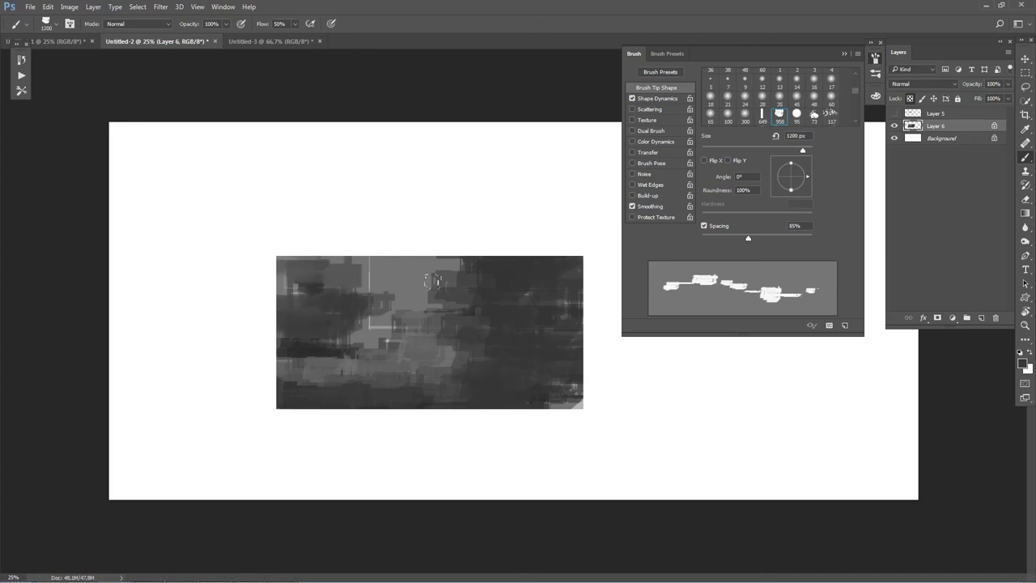
{"action": "key", "text": "bracketright"}
{"action": "key", "text": "bracketright"}
{"action": "left_click", "coordinate": [448, 258]}
{"action": "key", "text": "bracketleft"}
{"action": "key", "text": "bracketleft"}
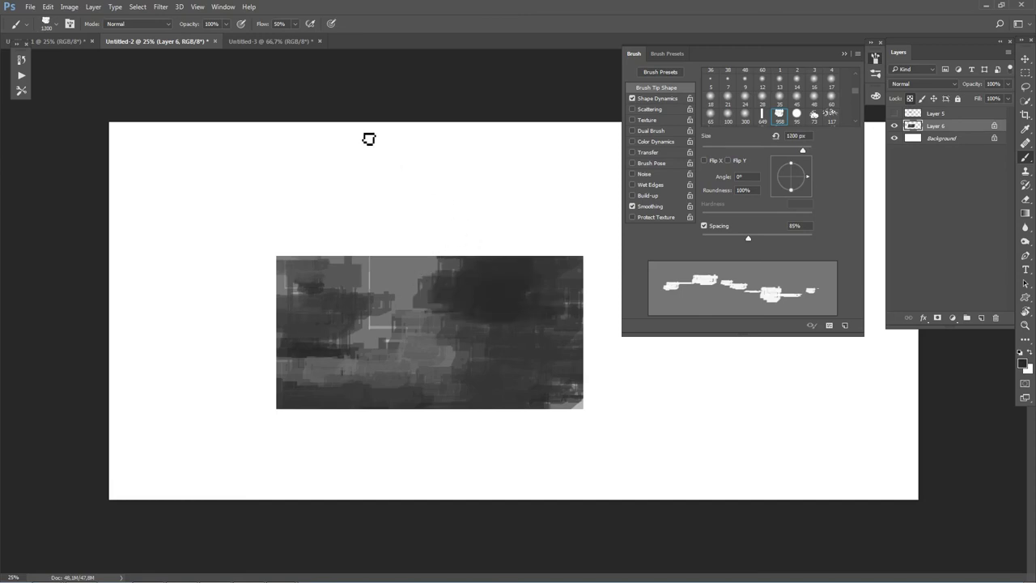
{"action": "key", "text": "x"}
{"action": "key", "text": "x"}
{"action": "left_click_drag", "start_coordinate": [470, 343], "coordinate": [492, 338]}
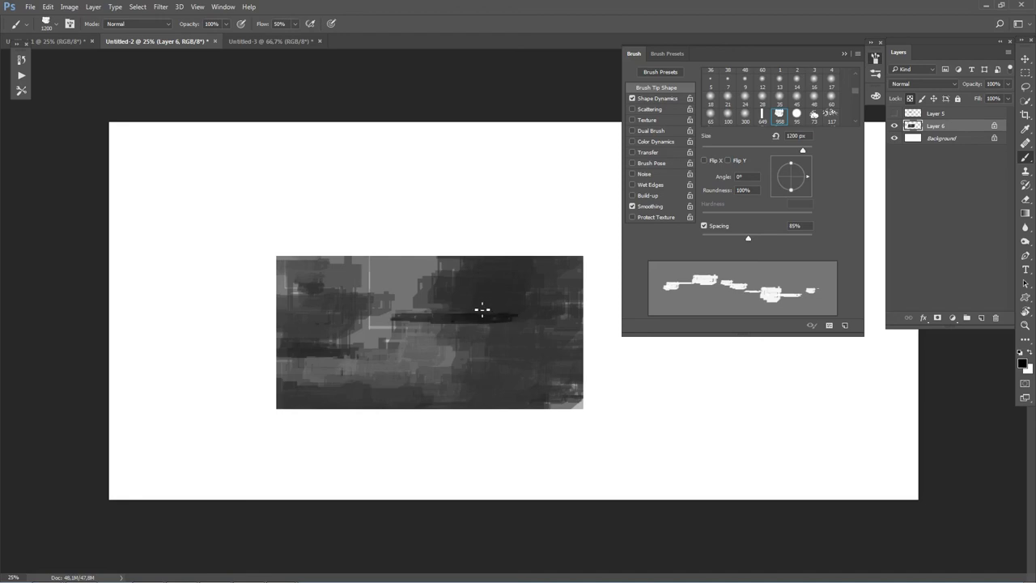
{"action": "key", "text": "ctrl+z"}
{"action": "key", "text": "bracketright"}
{"action": "key", "text": "bracketright"}
{"action": "key", "text": "bracketright"}
{"action": "left_click", "coordinate": [409, 307]}
Paint a dark band across the upper middle and stamp dark marks at the right.
{"action": "key", "text": "bracketleft"}
{"action": "key", "text": "bracketleft"}
{"action": "left_click_drag", "start_coordinate": [497, 308], "coordinate": [412, 284]}
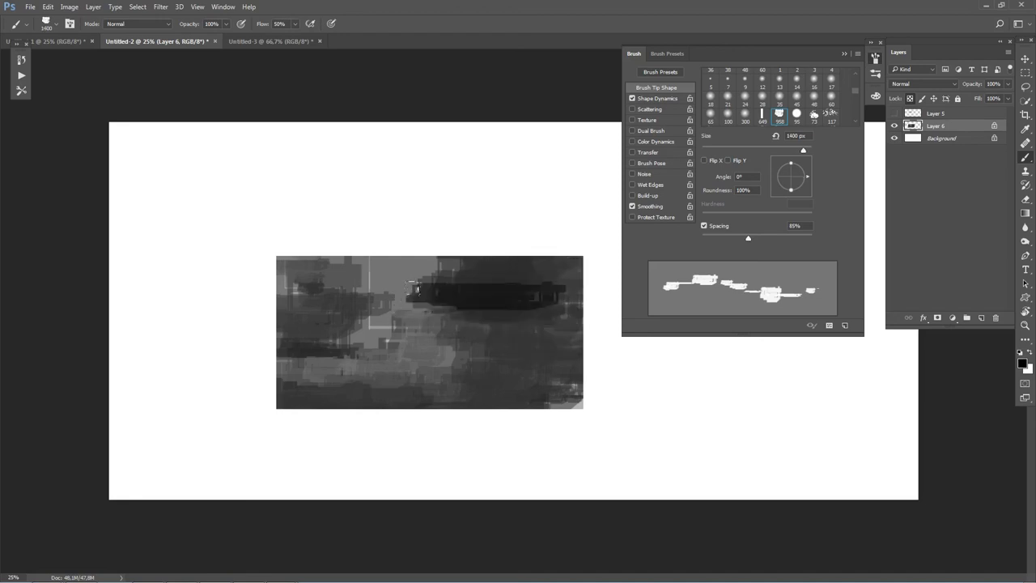
{"action": "key", "text": "bracketleft"}
{"action": "key", "text": "bracketleft"}
{"action": "key", "text": "bracketleft"}
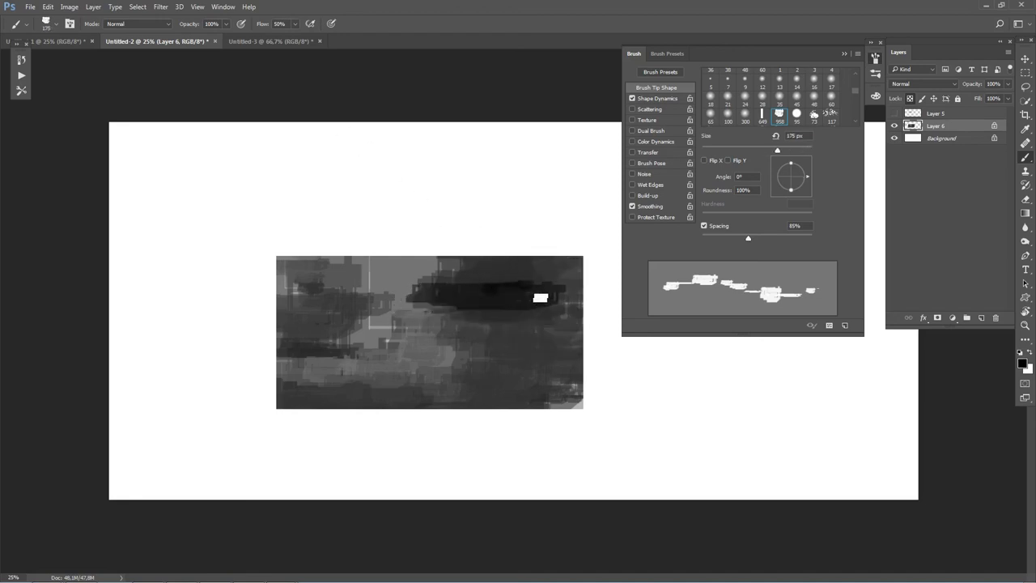
{"action": "key", "text": "bracketright"}
{"action": "key", "text": "bracketright"}
{"action": "key", "text": "bracketright"}
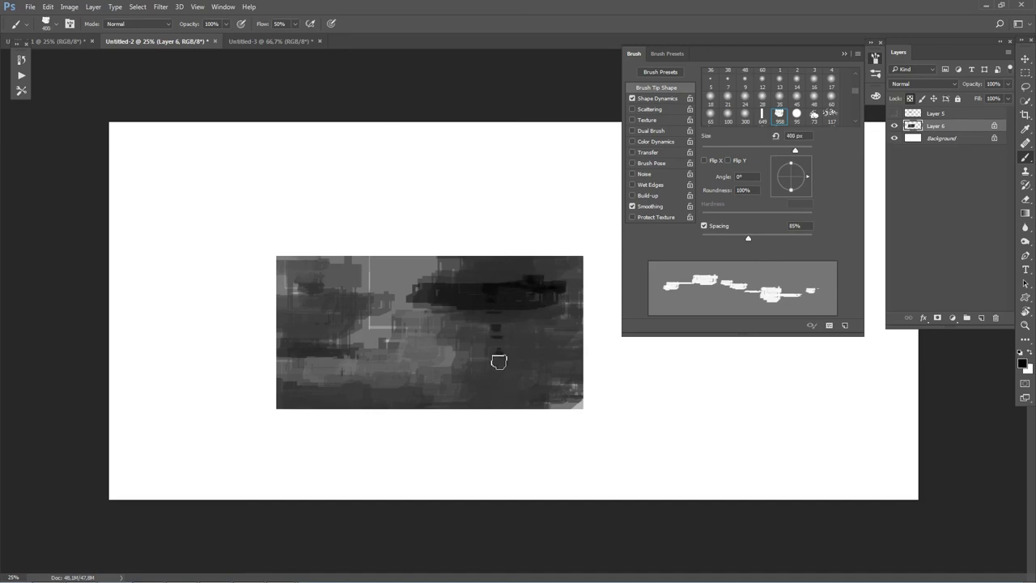
{"action": "left_click", "coordinate": [524, 402]}
Stamp three runs of small dark blocks down the right side with a small brush.
{"action": "key", "text": "bracketleft"}
{"action": "key", "text": "bracketleft"}
{"action": "key", "text": "bracketleft"}
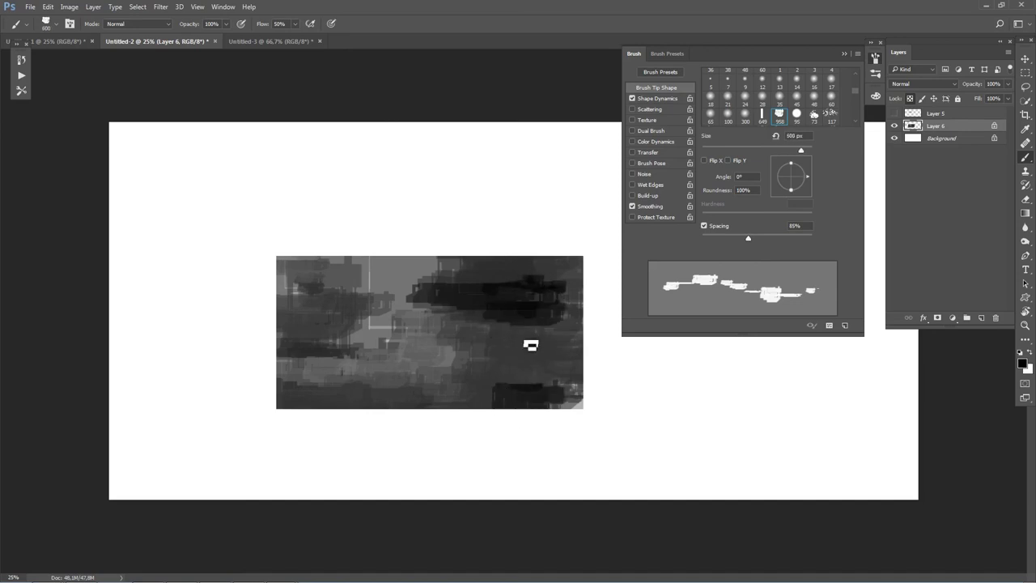
{"action": "left_click_drag", "start_coordinate": [527, 342], "coordinate": [558, 396]}
{"action": "left_click_drag", "start_coordinate": [563, 328], "coordinate": [574, 405]}
{"action": "mouse_move", "coordinate": [511, 331]}
{"action": "left_mouse_down"}
{"action": "mouse_move", "coordinate": [499, 387]}
{"action": "mouse_move", "coordinate": [486, 389]}
{"action": "mouse_move", "coordinate": [534, 395]}
{"action": "mouse_move", "coordinate": [488, 414]}
{"action": "left_mouse_up"}
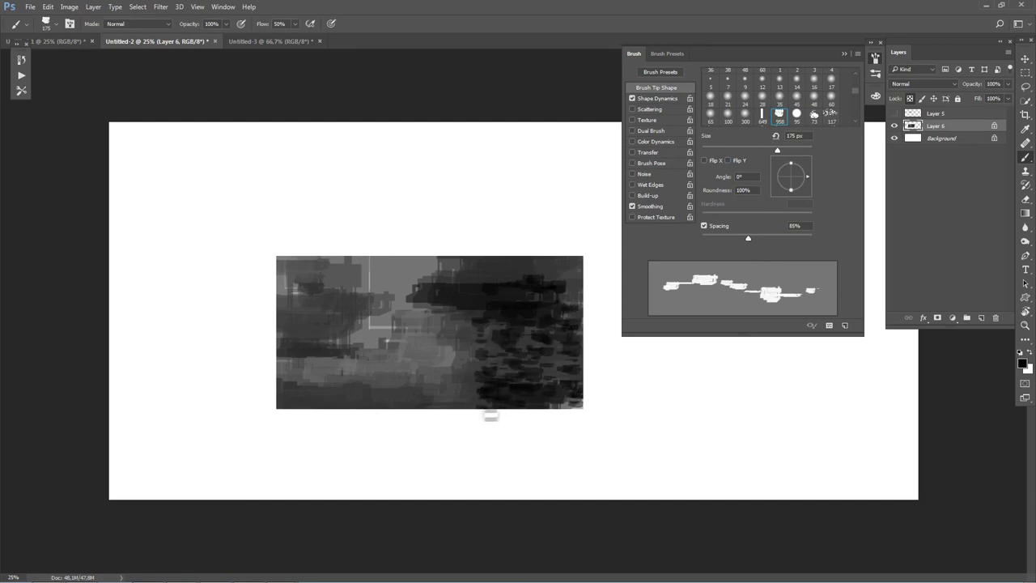
Paint dark marks at the top-left and top-right, undoing a misplaced stroke along the bottom.
{"action": "key", "text": "bracketright"}
{"action": "key", "text": "bracketright"}
{"action": "key", "text": "bracketright"}
{"action": "mouse_move", "coordinate": [273, 296]}
{"action": "left_mouse_down"}
{"action": "mouse_move", "coordinate": [308, 267]}
{"action": "mouse_move", "coordinate": [267, 326]}
{"action": "left_mouse_up"}
{"action": "mouse_move", "coordinate": [243, 363]}
{"action": "left_mouse_down"}
{"action": "mouse_move", "coordinate": [316, 416]}
{"action": "mouse_move", "coordinate": [384, 409]}
{"action": "mouse_move", "coordinate": [362, 409]}
{"action": "left_mouse_up"}
{"action": "key", "text": "ctrl+alt+z"}
{"action": "key", "text": "ctrl+alt+z"}
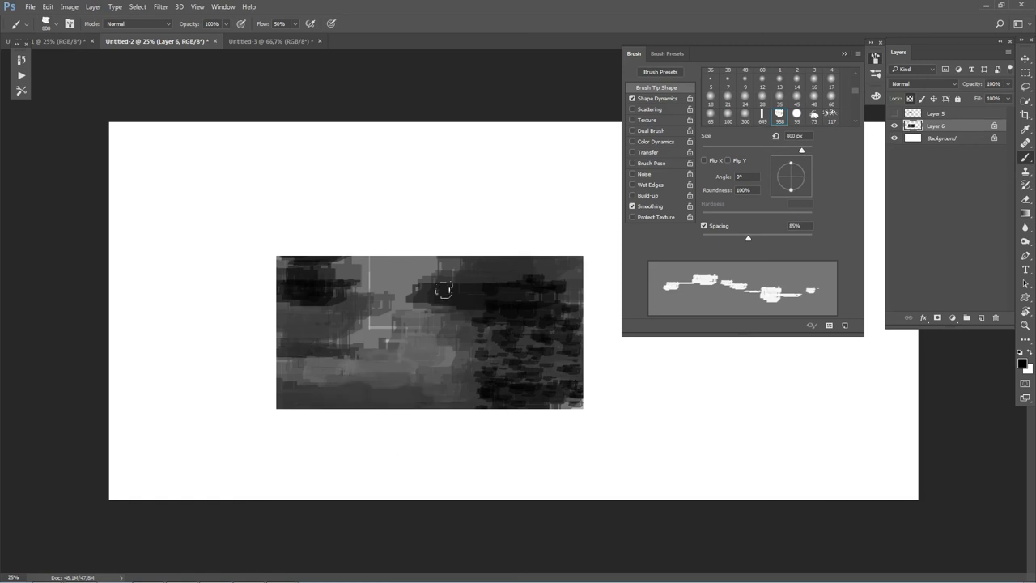
{"action": "left_click_drag", "start_coordinate": [428, 294], "coordinate": [556, 289]}
Add small dark dabs along the bottom, then zoom out and back in to check the painting.
{"action": "key", "text": "bracketleft"}
{"action": "key", "text": "bracketleft"}
{"action": "key", "text": "bracketleft"}
{"action": "mouse_move", "coordinate": [411, 390]}
{"action": "left_mouse_down"}
{"action": "mouse_move", "coordinate": [408, 370]}
{"action": "mouse_move", "coordinate": [409, 389]}
{"action": "mouse_move", "coordinate": [361, 375]}
{"action": "mouse_move", "coordinate": [345, 388]}
{"action": "mouse_move", "coordinate": [267, 382]}
{"action": "mouse_move", "coordinate": [358, 352]}
{"action": "left_mouse_up"}
{"action": "key", "text": "bracketright"}
{"action": "key", "text": "bracketright"}
{"action": "key", "text": "bracketright"}
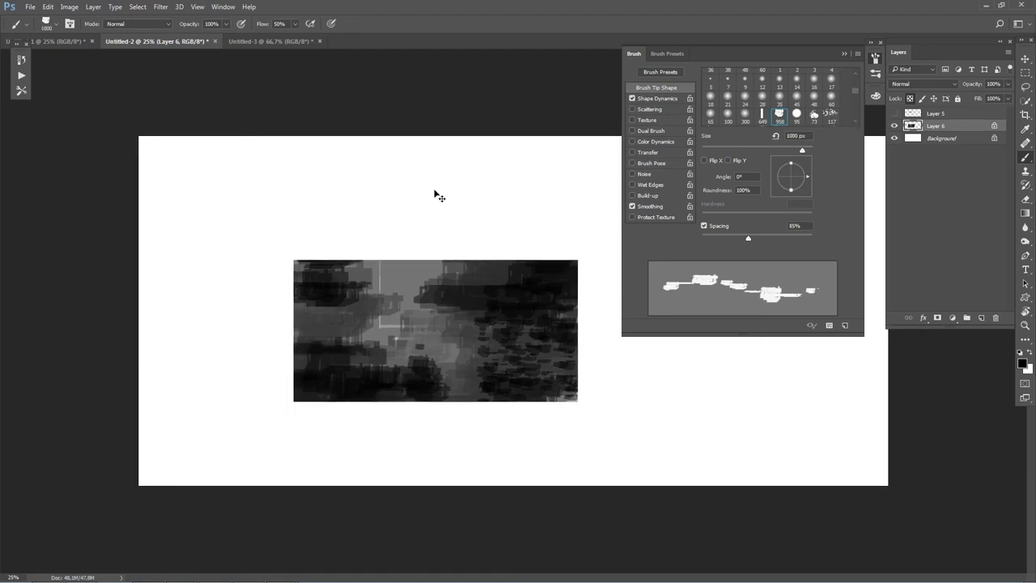
{"action": "key", "text": "ctrl+minus"}
{"action": "key", "text": "ctrl+plus"}
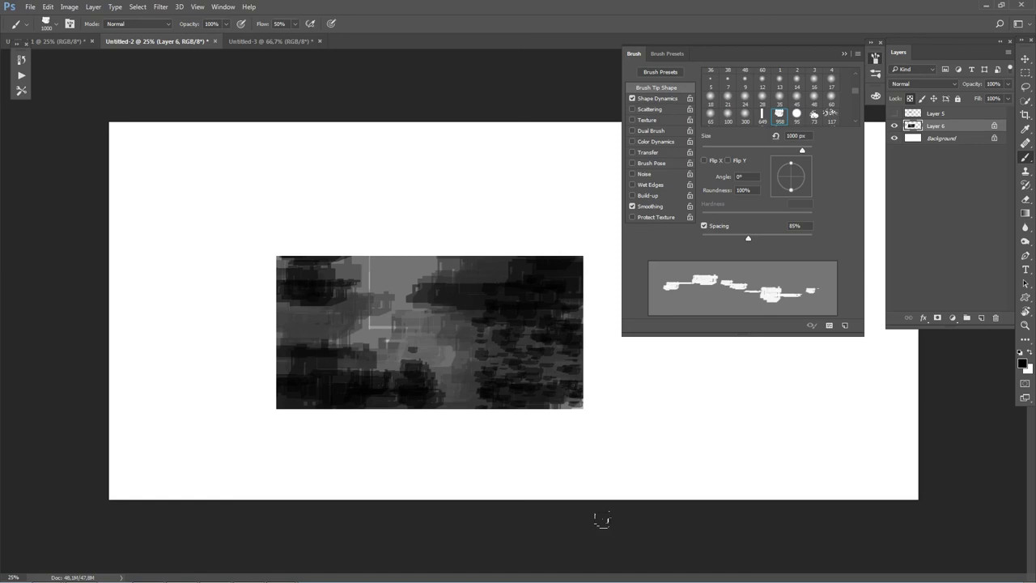
{"action": "key", "text": "ctrl+minus"}
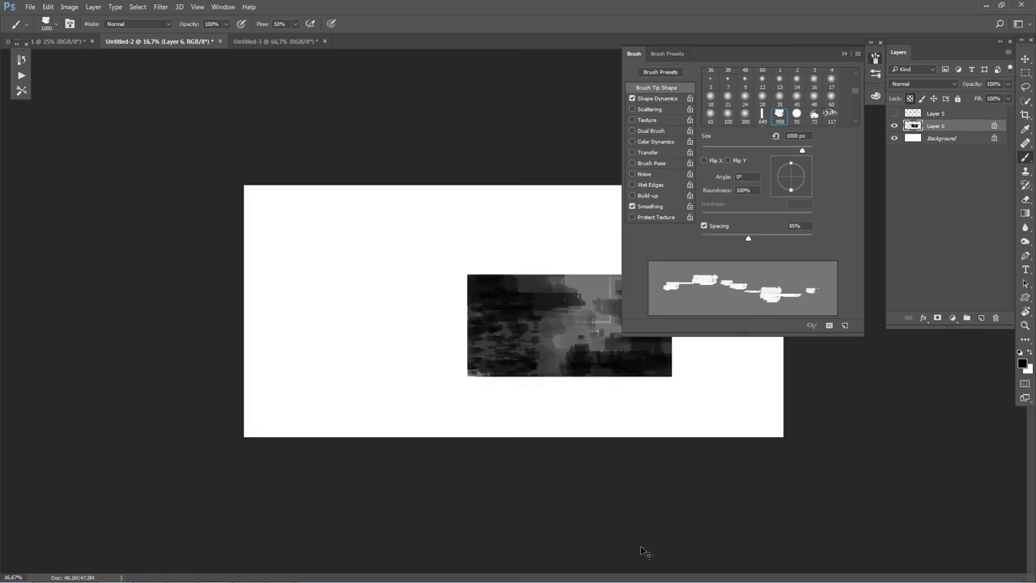